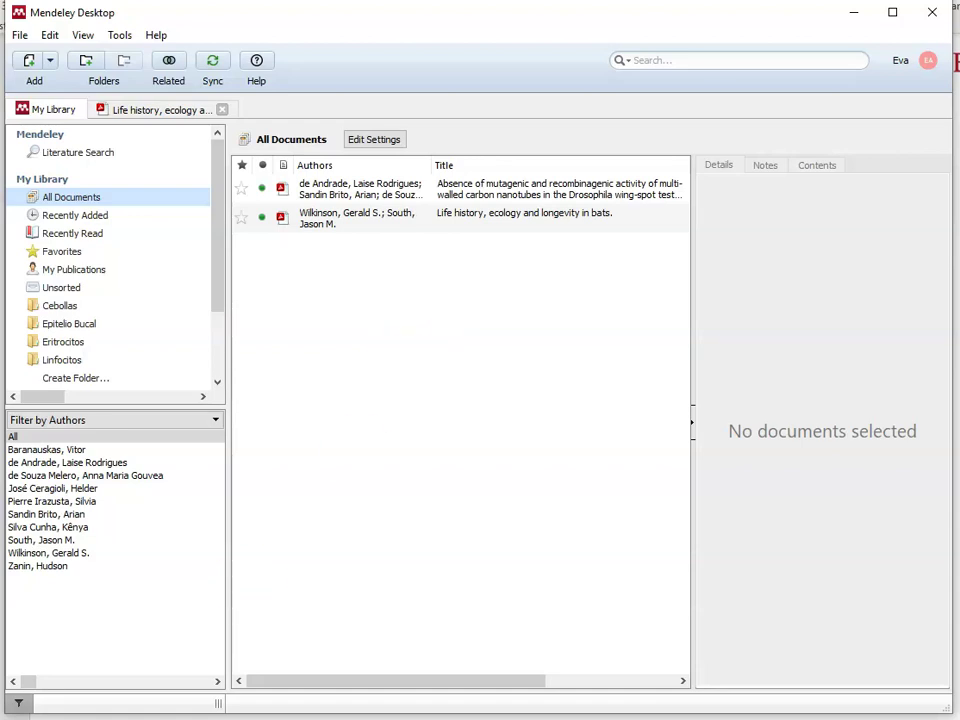
Step: Open 'Ejemplo tutorial Mendeley' in Word, look at the References tools, then close Word
key("super")
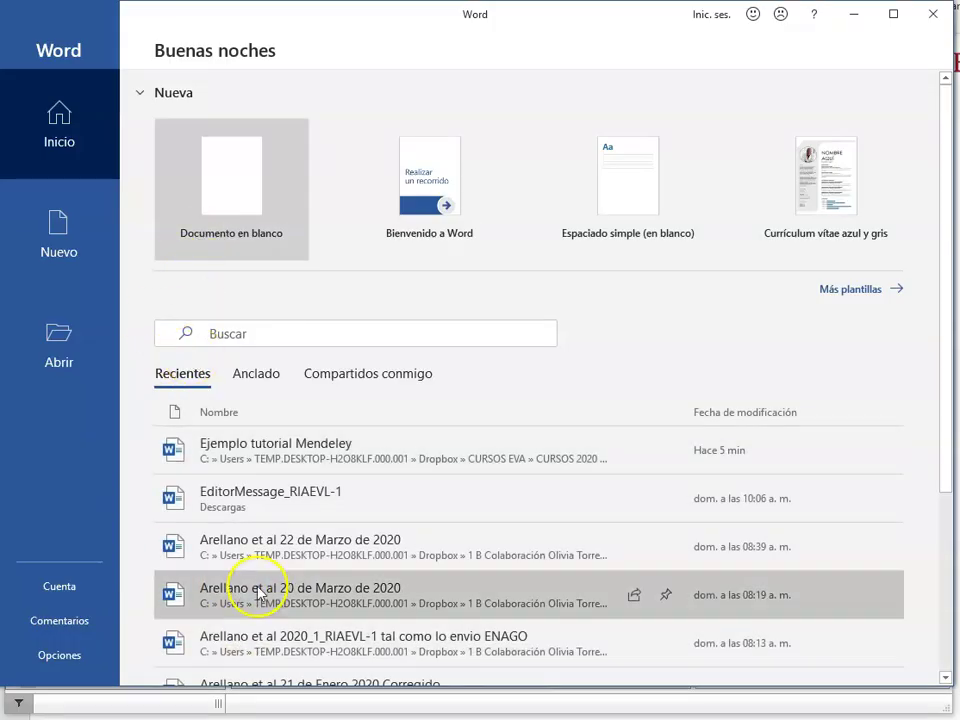
left_click(251, 452)
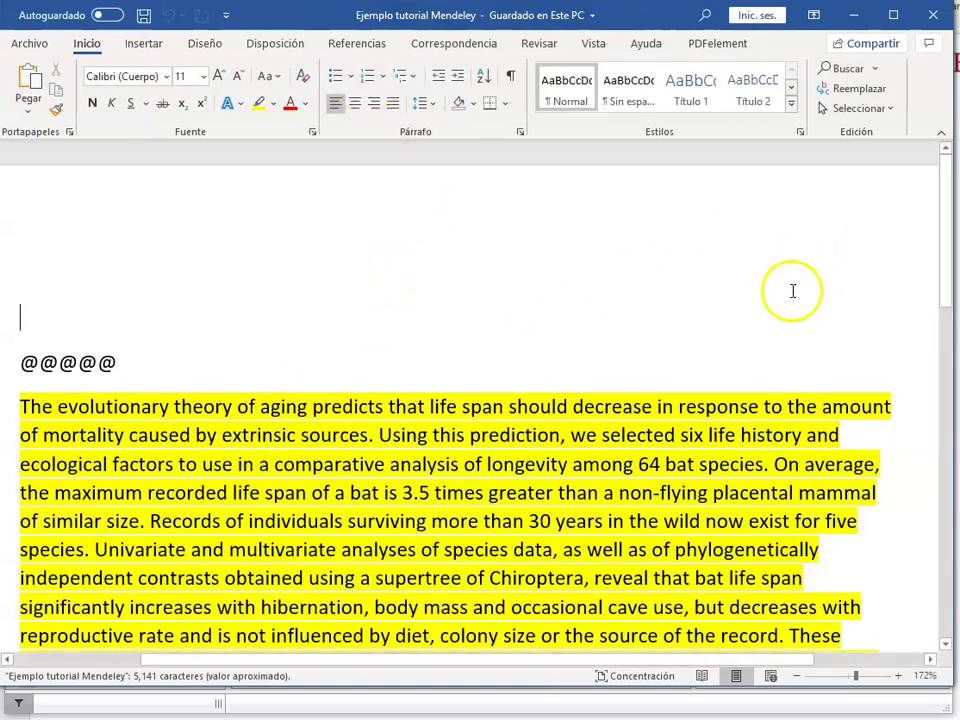
left_click(365, 45)
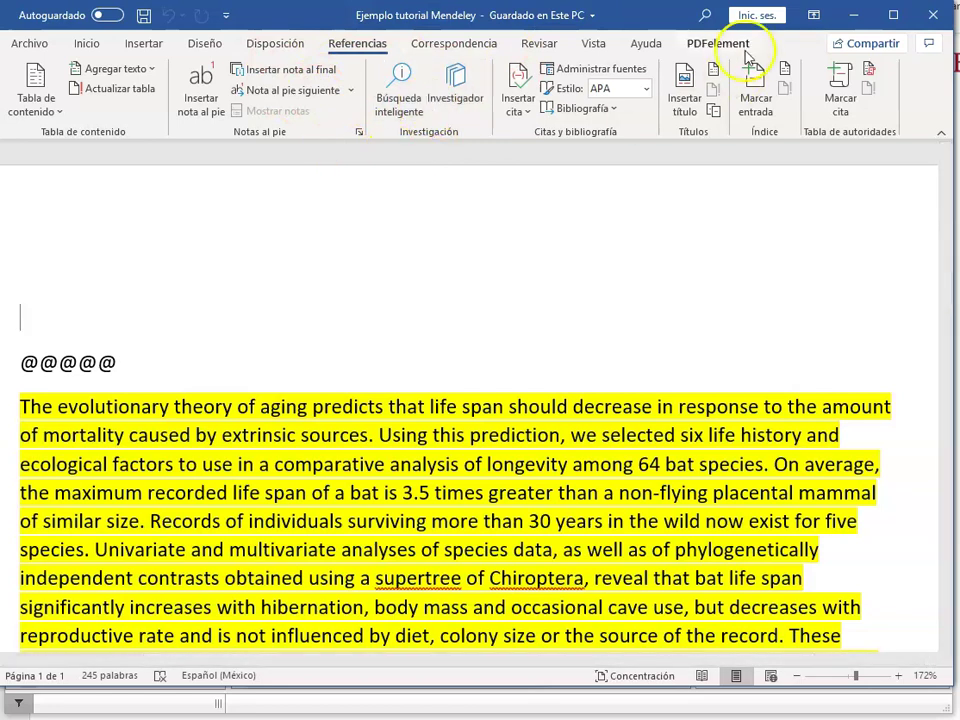
left_click(934, 20)
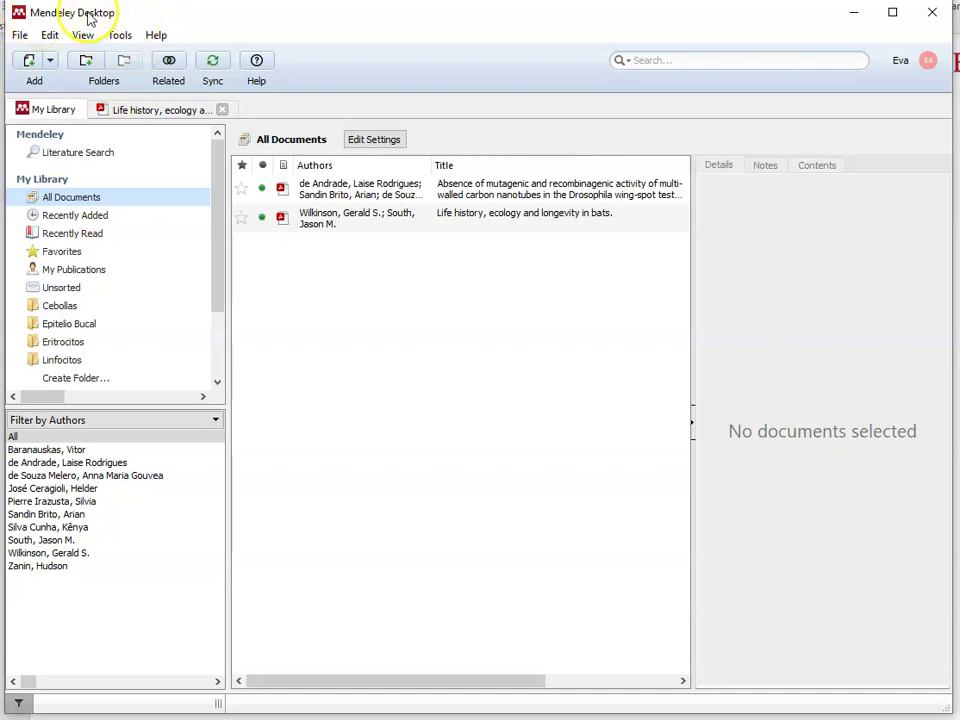
Step: Install the MS Word citation plugin from Mendeley's Tools menu and acknowledge the confirmation
left_click(120, 36)
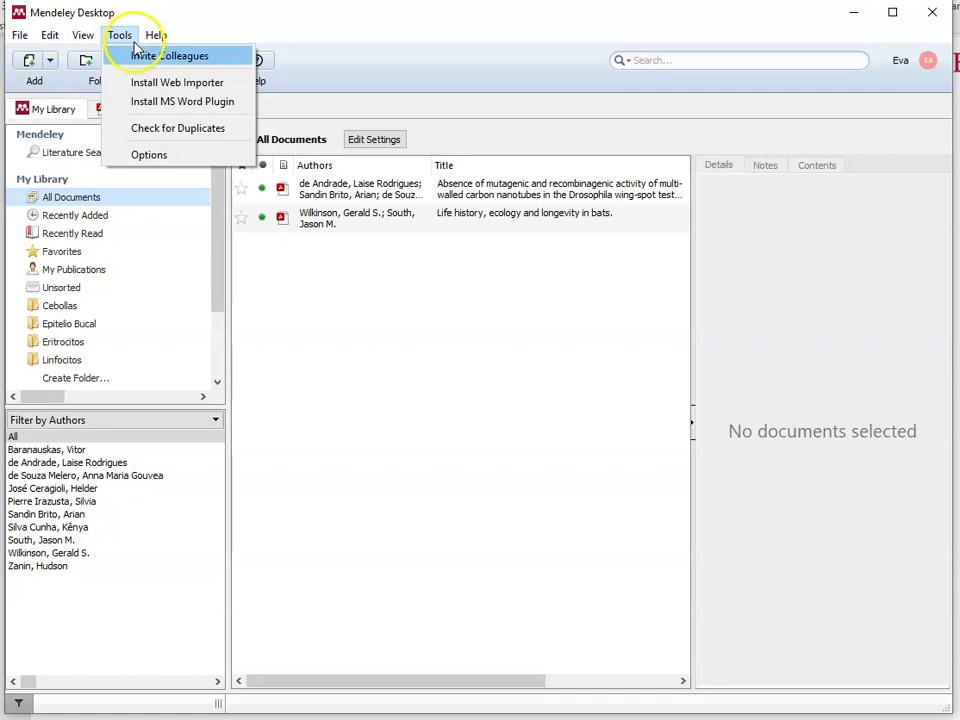
left_click(227, 114)
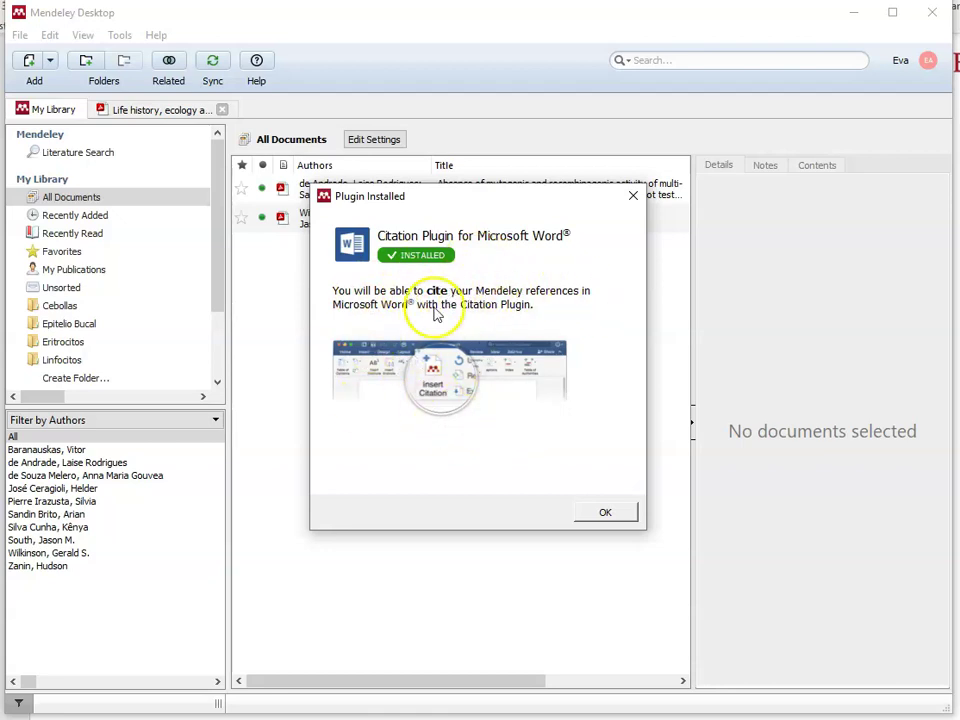
left_click(605, 514)
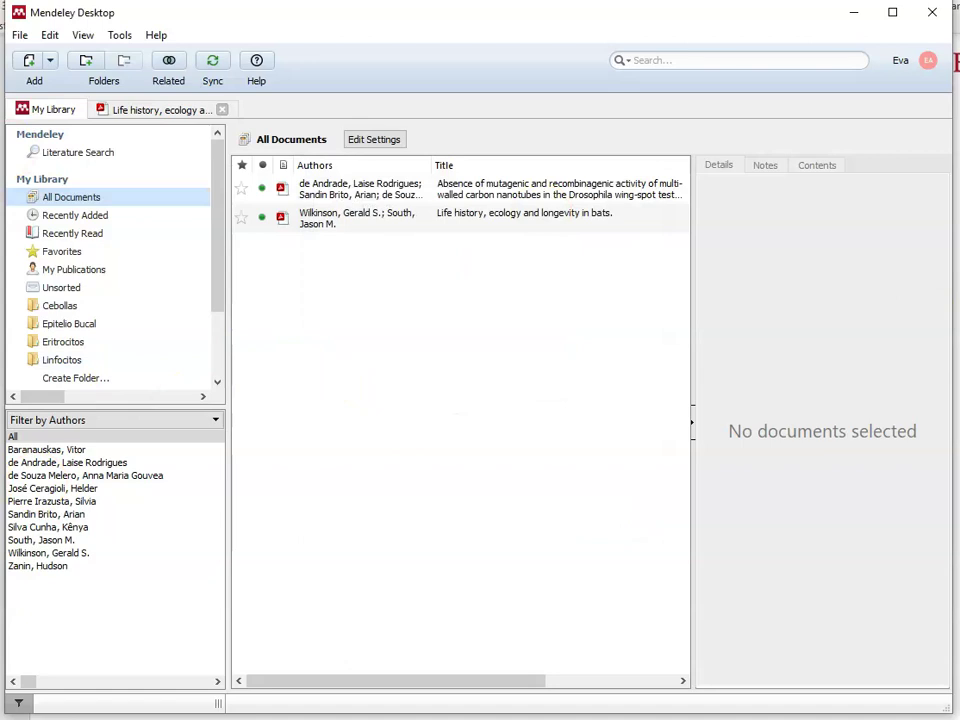
Step: Uninstall the MS Word citation plugin, then reinstall it and confirm the installation
left_click(128, 35)
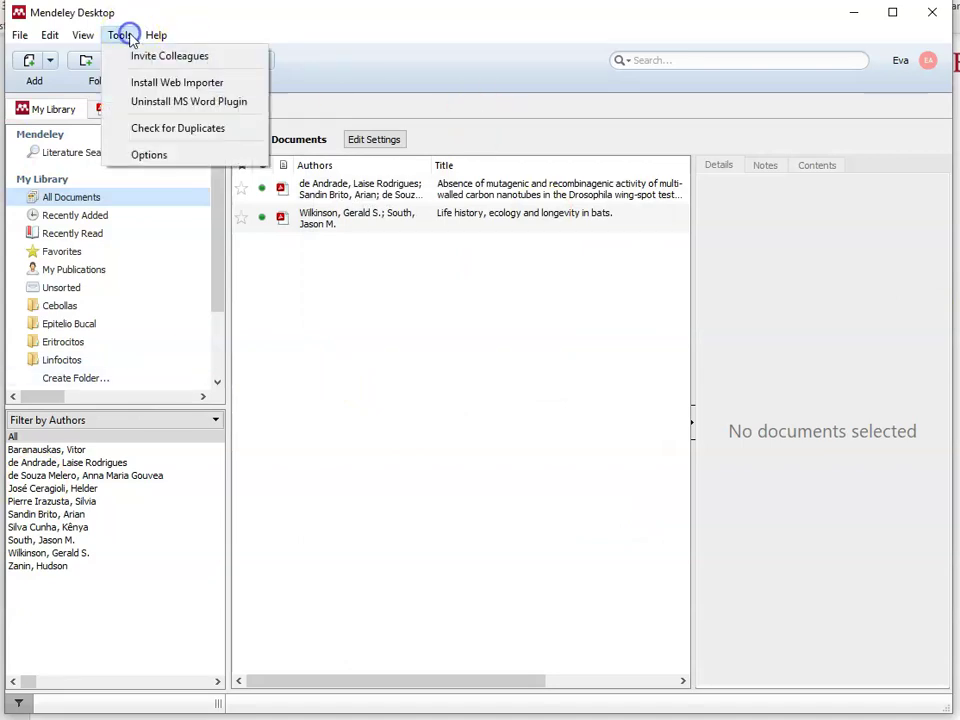
left_click(170, 112)
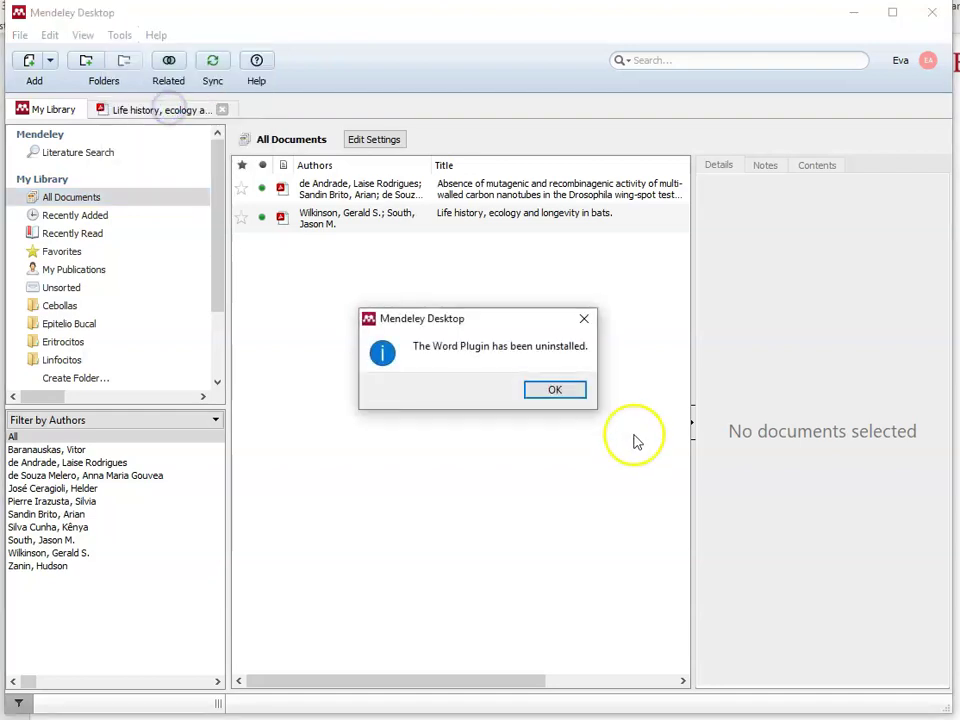
left_click(584, 323)
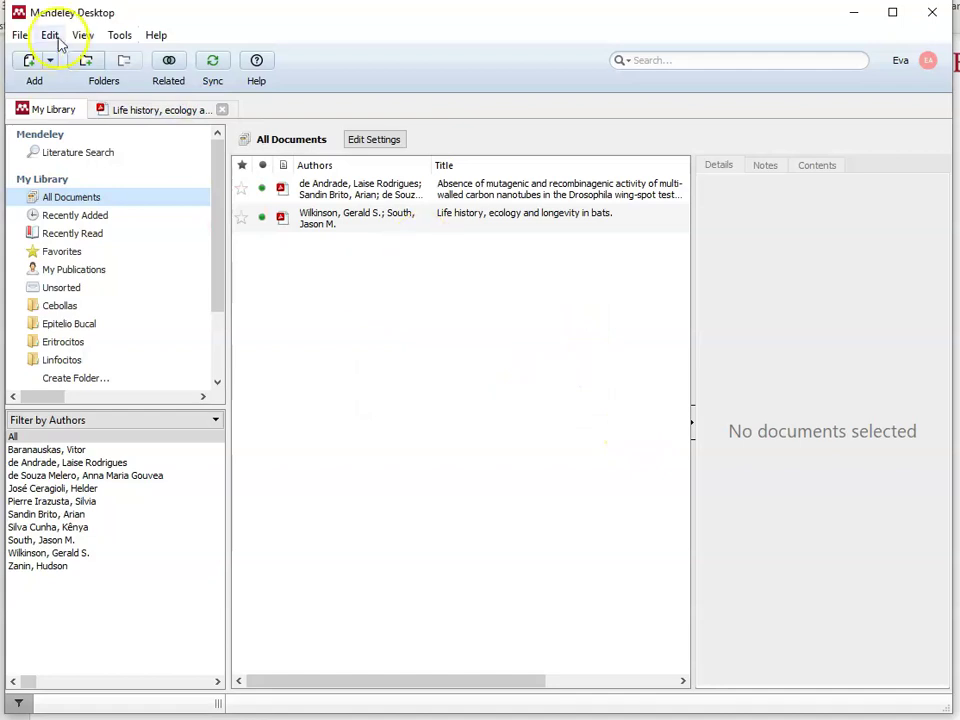
left_click(118, 35)
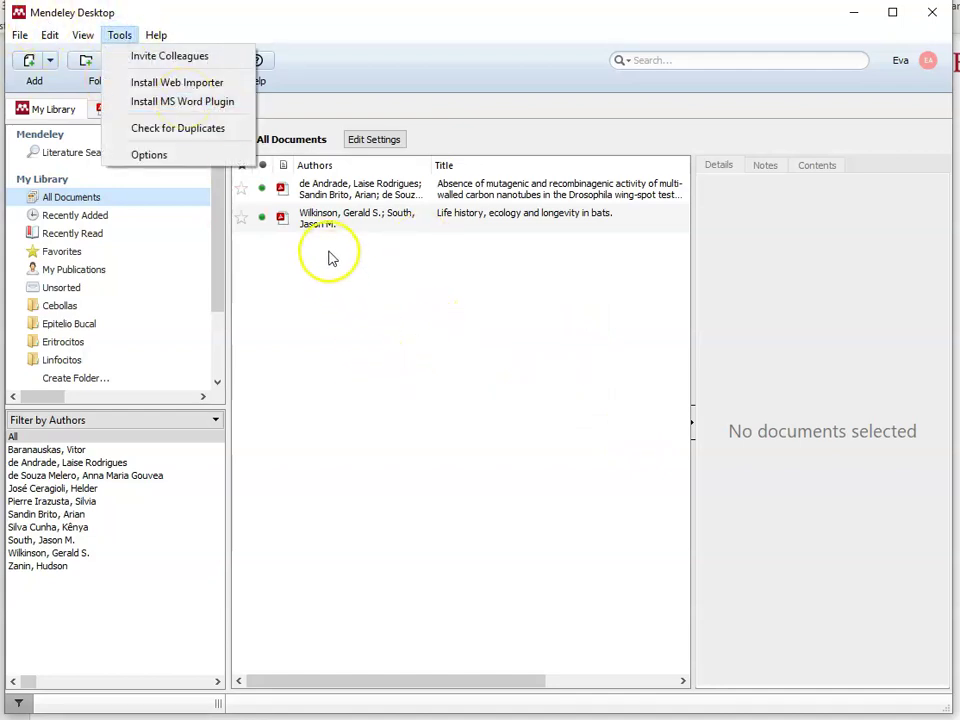
left_click(200, 103)
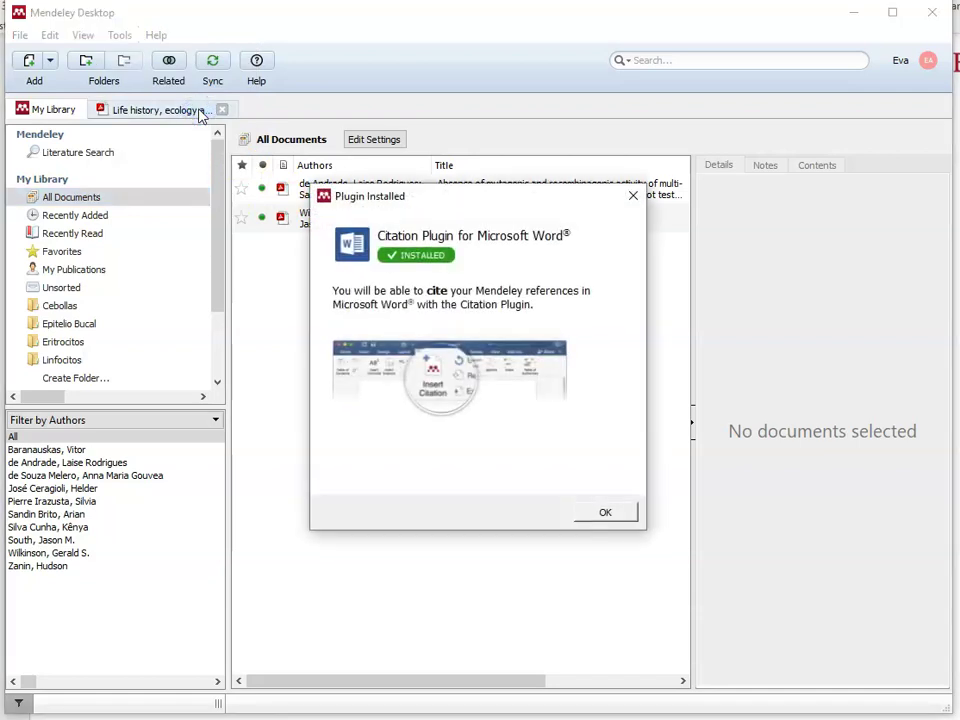
left_click(605, 514)
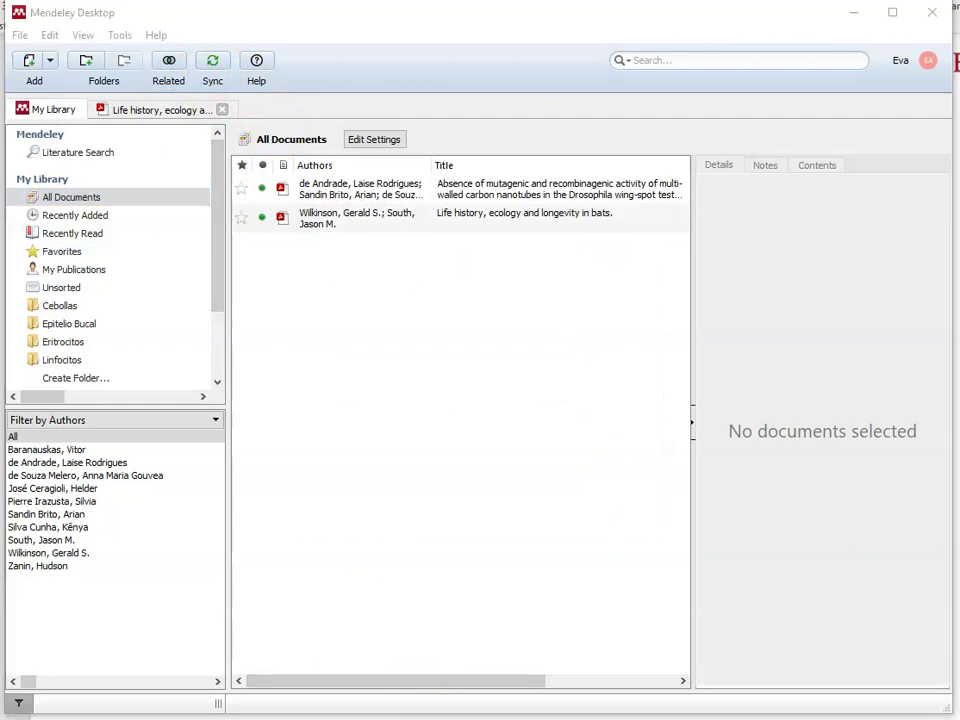
key("super")
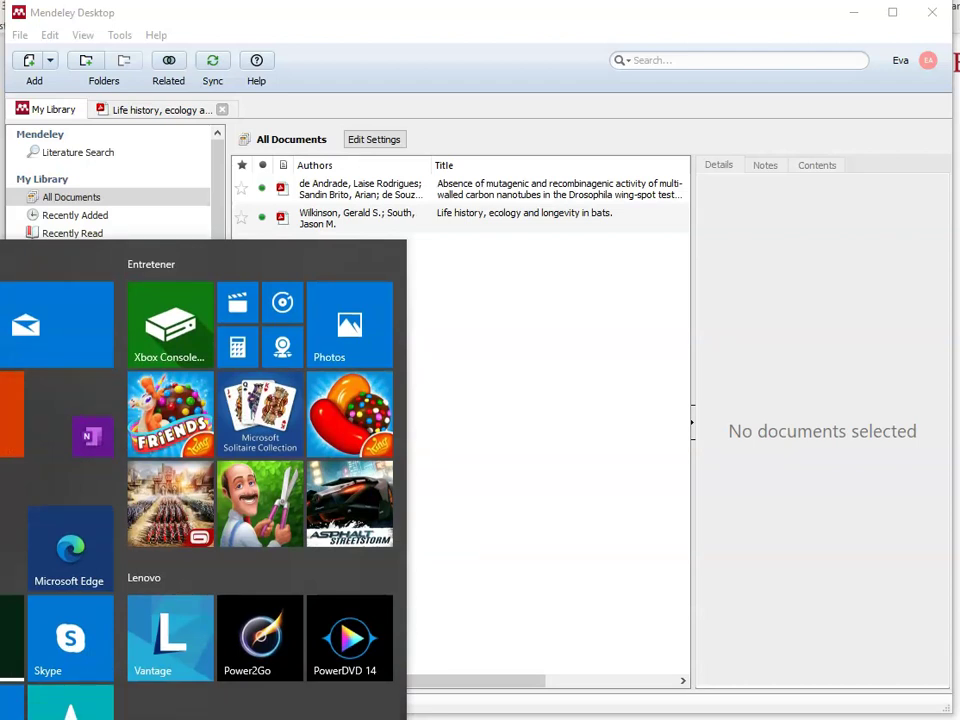
Step: Reopen 'Ejemplo tutorial Mendeley' in Word and insert a period before the (Wilkinson citation
left_click(5, 400)
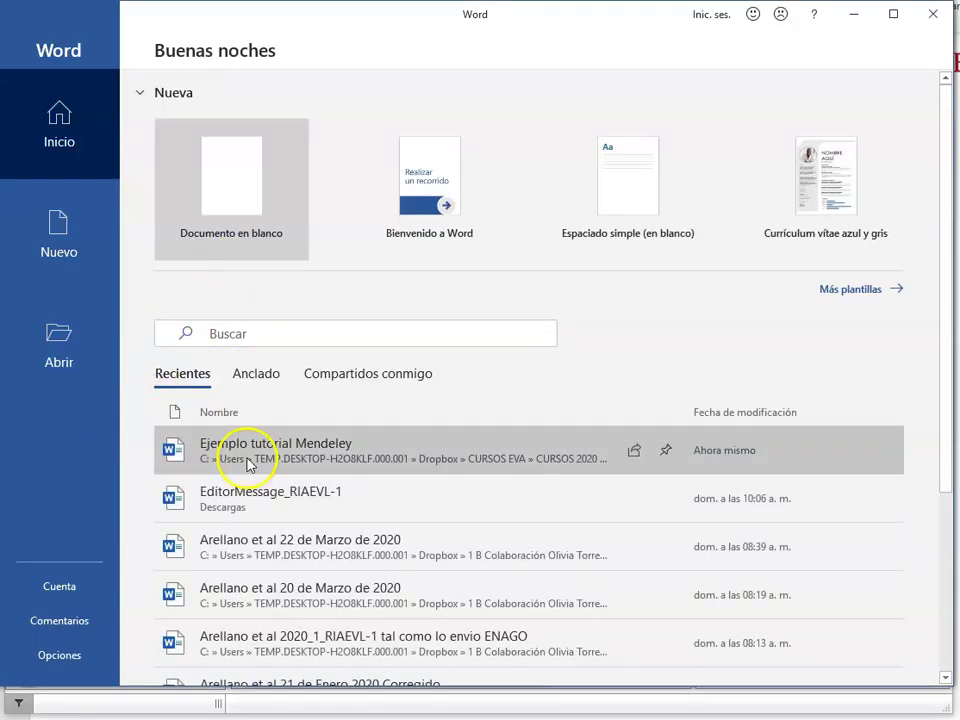
left_click(251, 461)
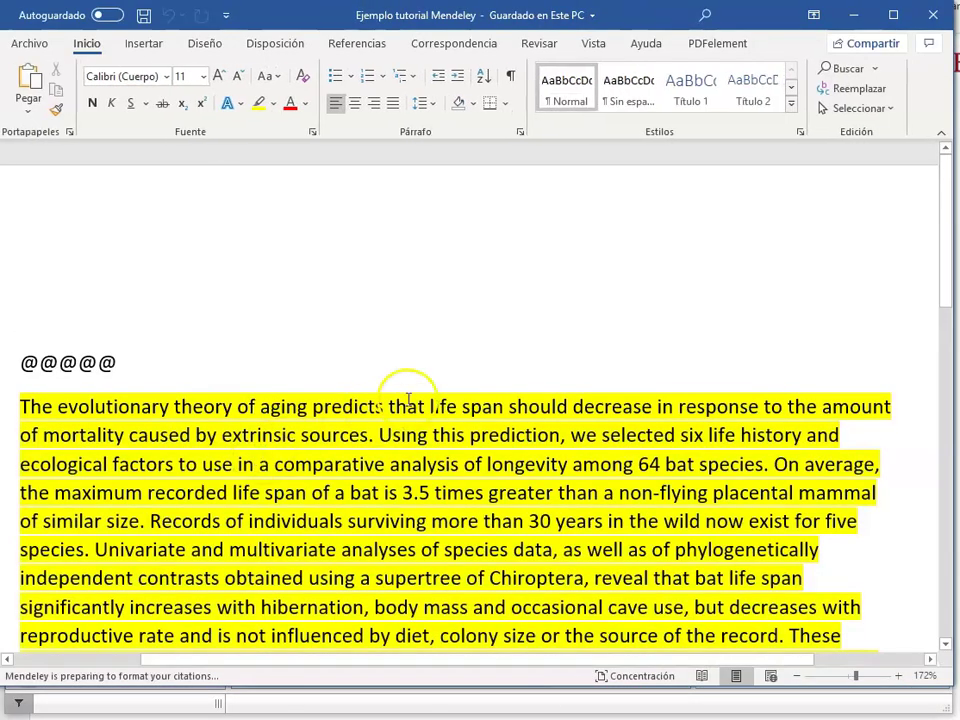
left_click(348, 43)
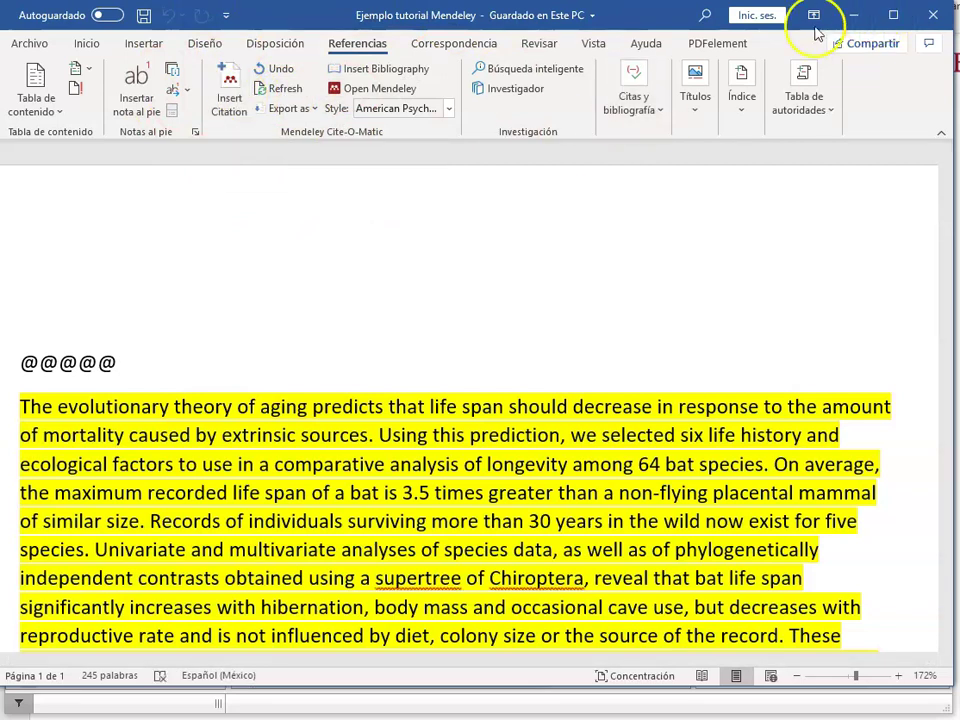
scroll(606, 333, "down", 3)
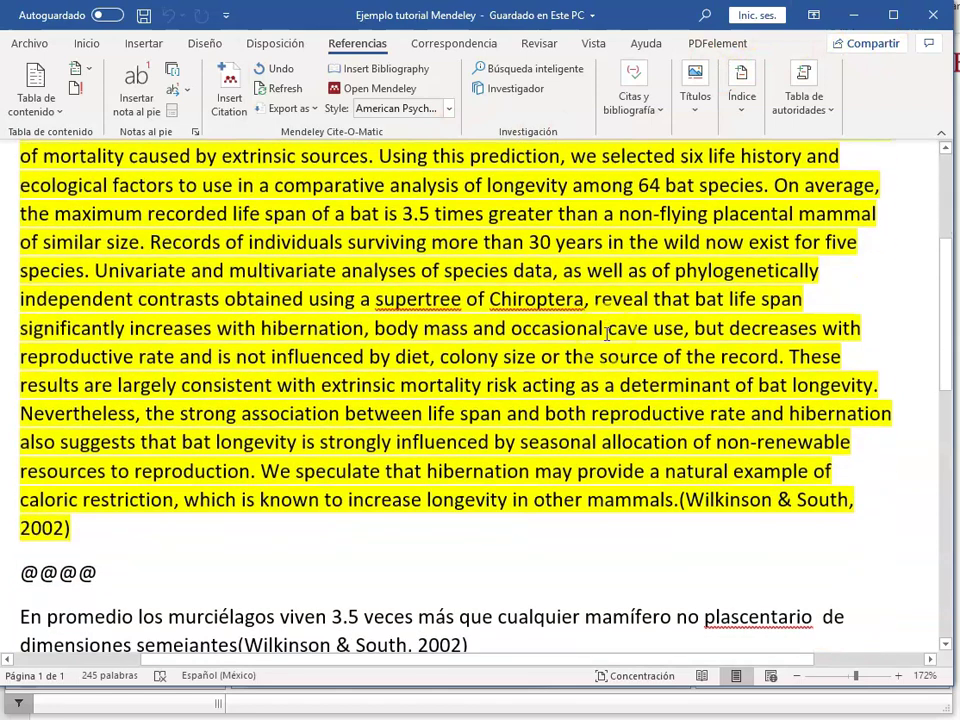
left_click(724, 503)
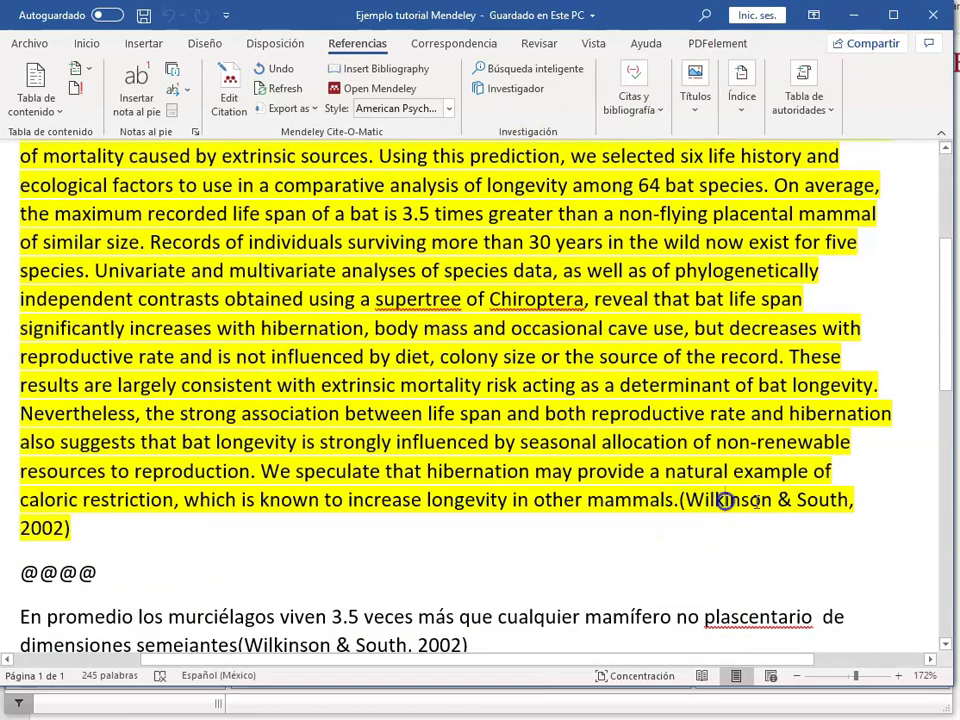
left_click(678, 510)
type(".")
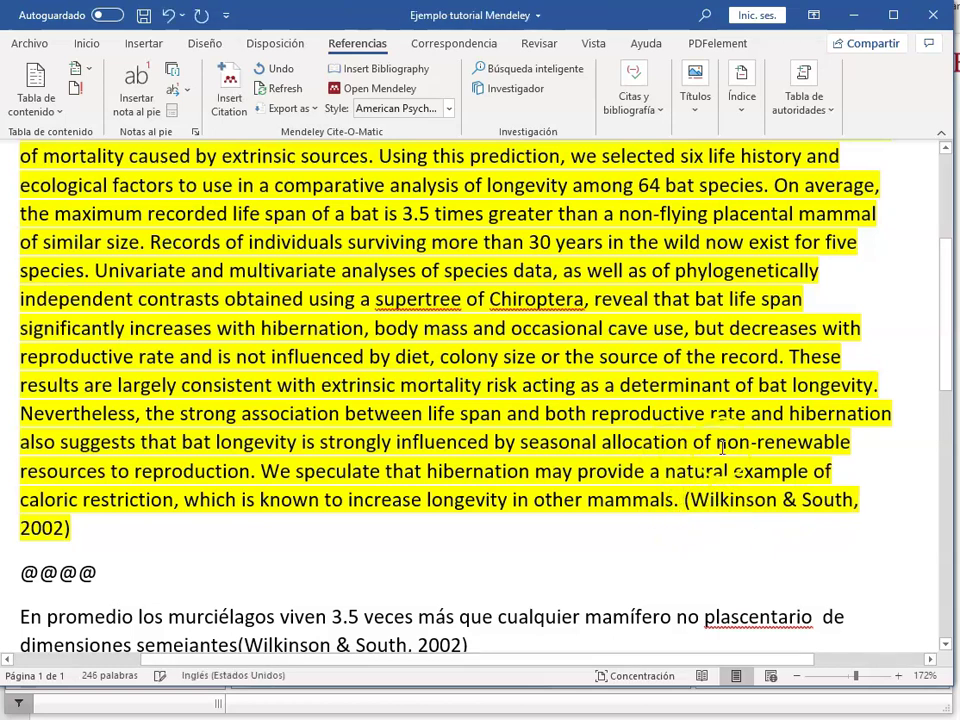
Step: Keep APA 7th edition as the citation style and minimize Word
scroll(700, 545, "down", 3)
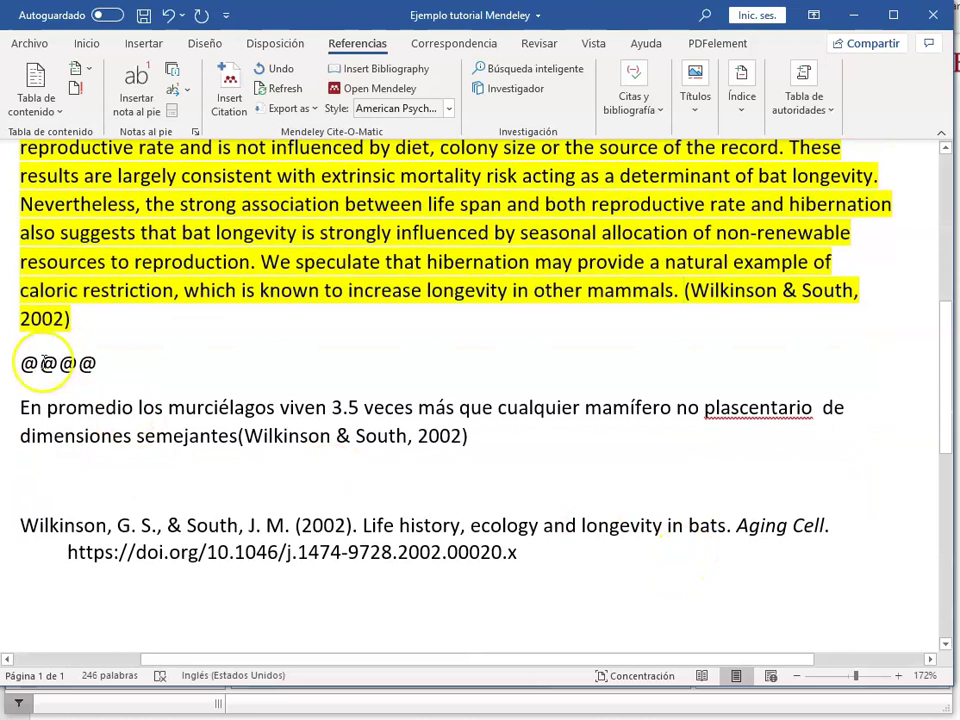
left_click_drag(22, 525, 370, 525)
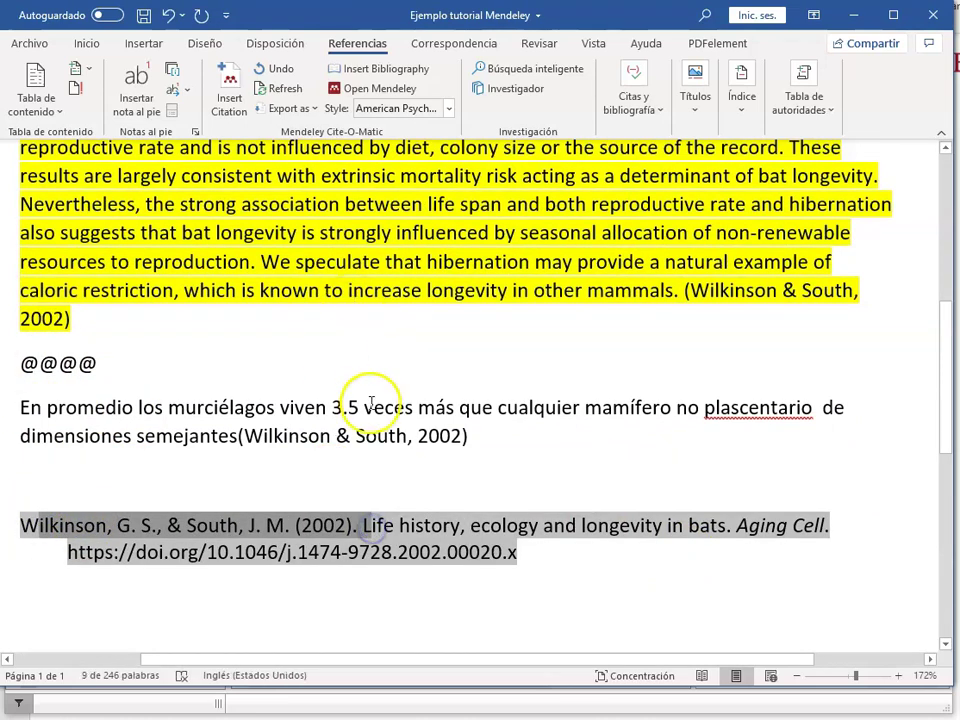
left_click(345, 341)
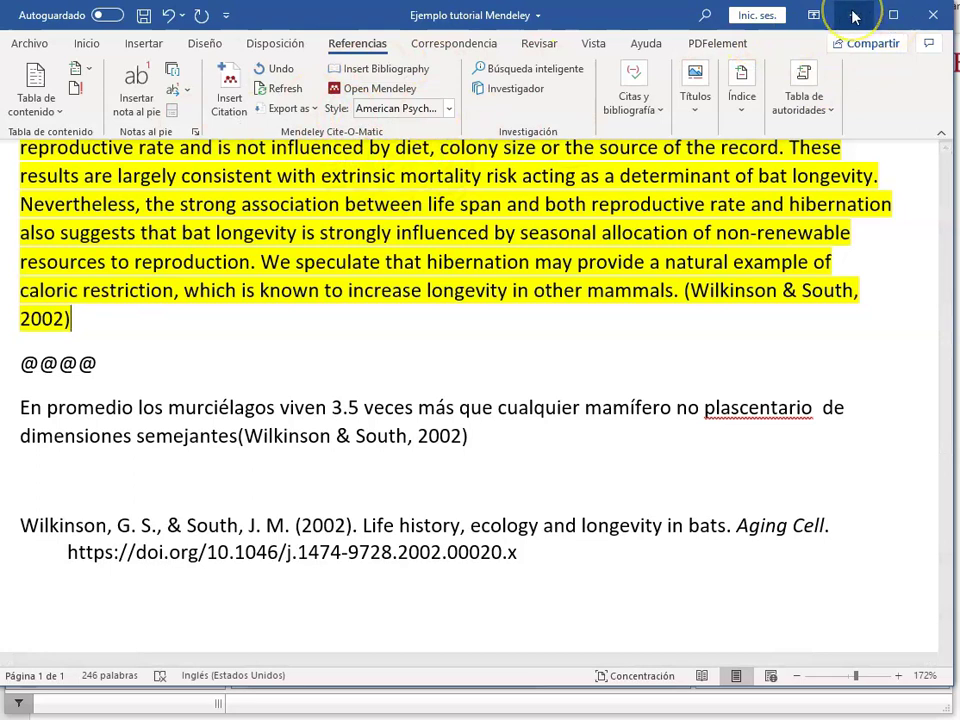
left_click(449, 108)
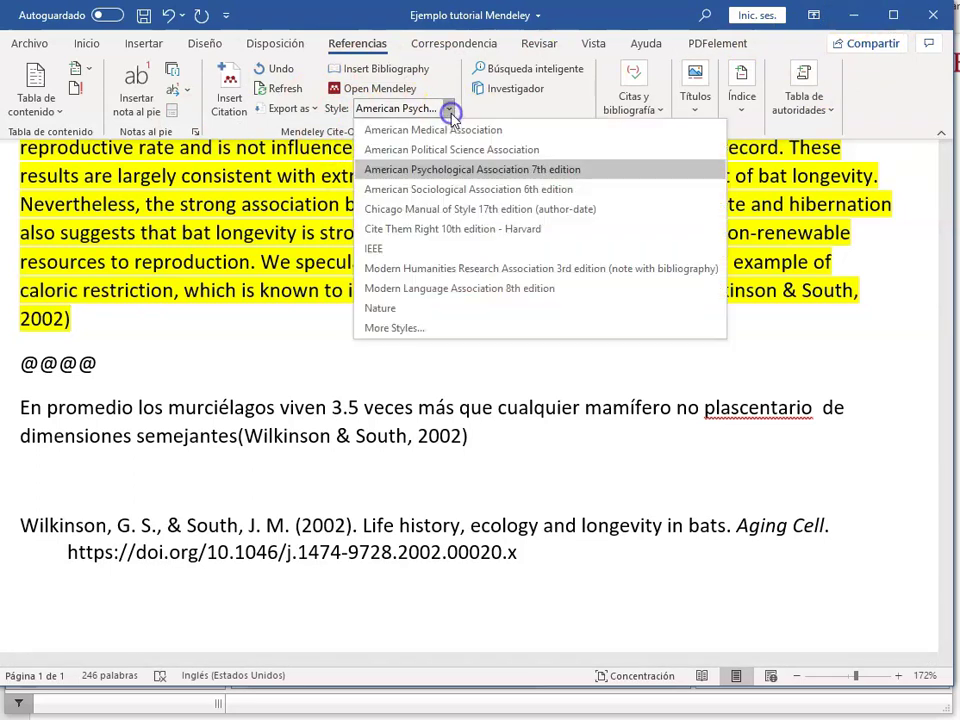
left_click(371, 172)
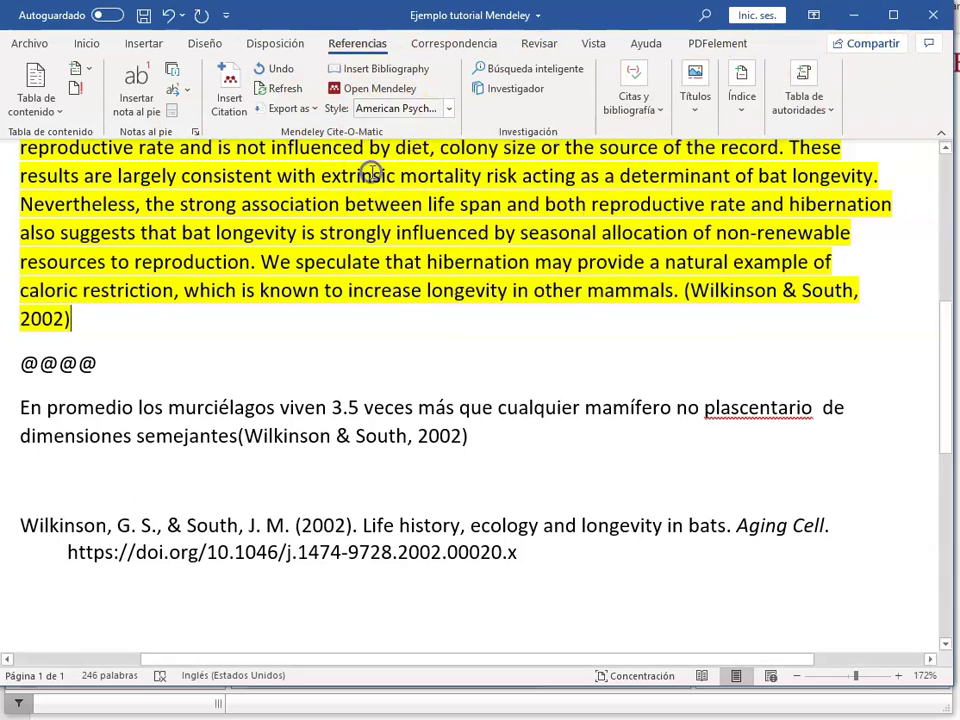
left_click(852, 16)
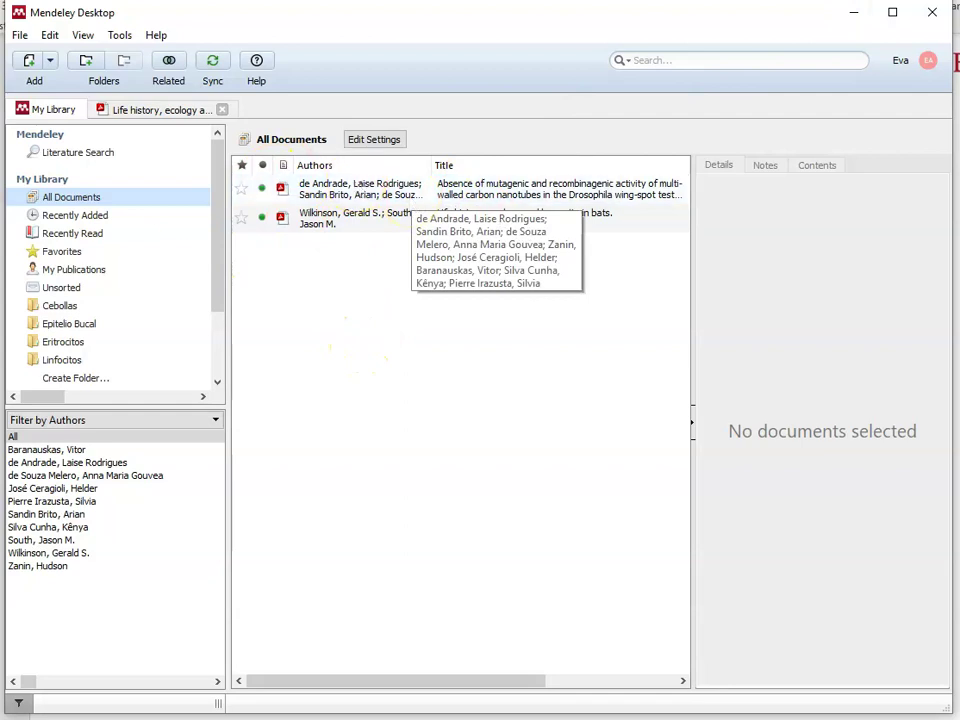
Step: Drag the de Andrade carbon nanotube article from All Documents into the Cebollas folder
left_click(104, 200)
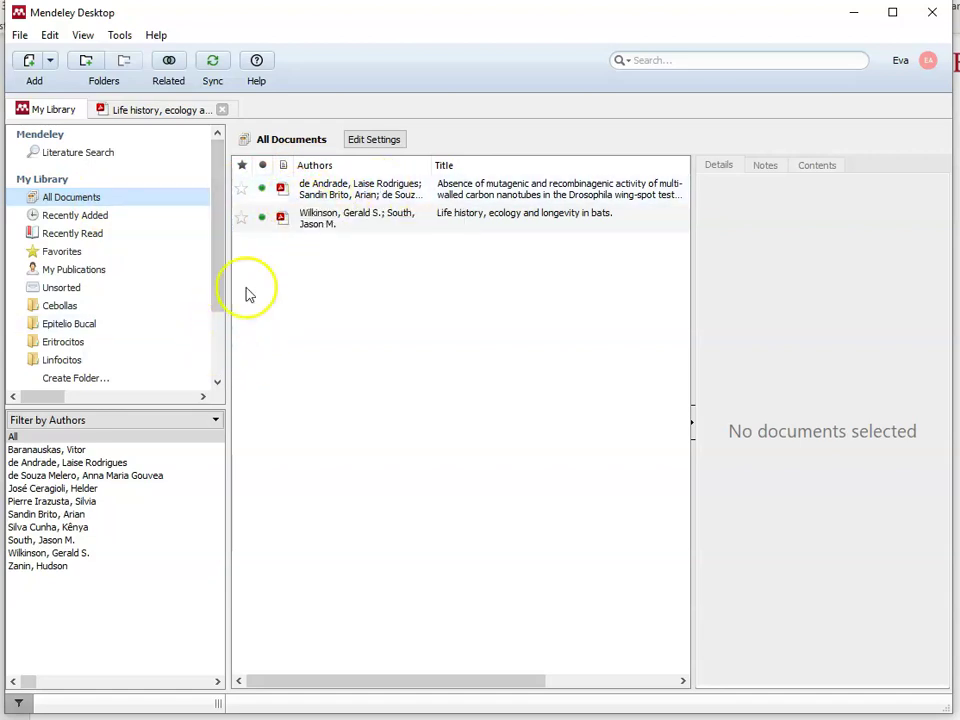
left_click(364, 190)
left_click(560, 192)
left_click(43, 199)
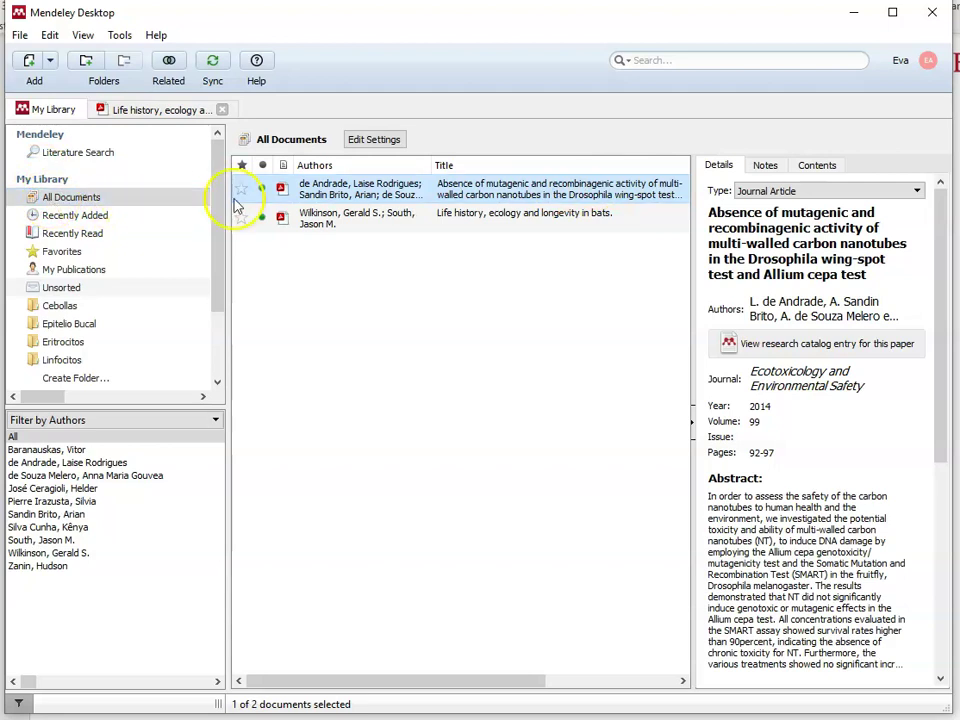
left_click(335, 194)
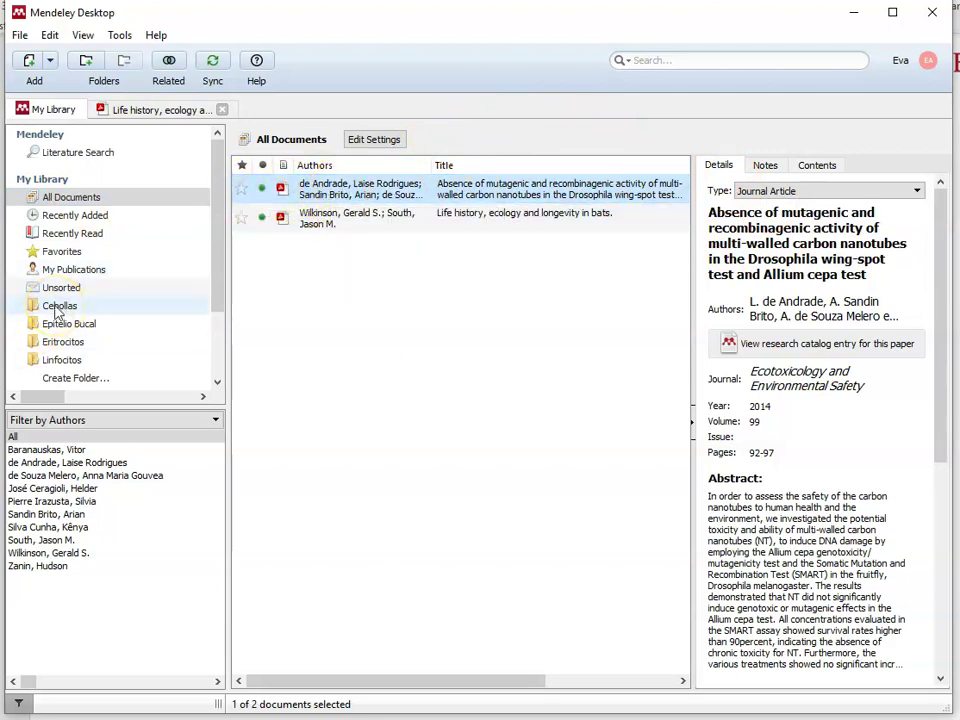
left_click(311, 186)
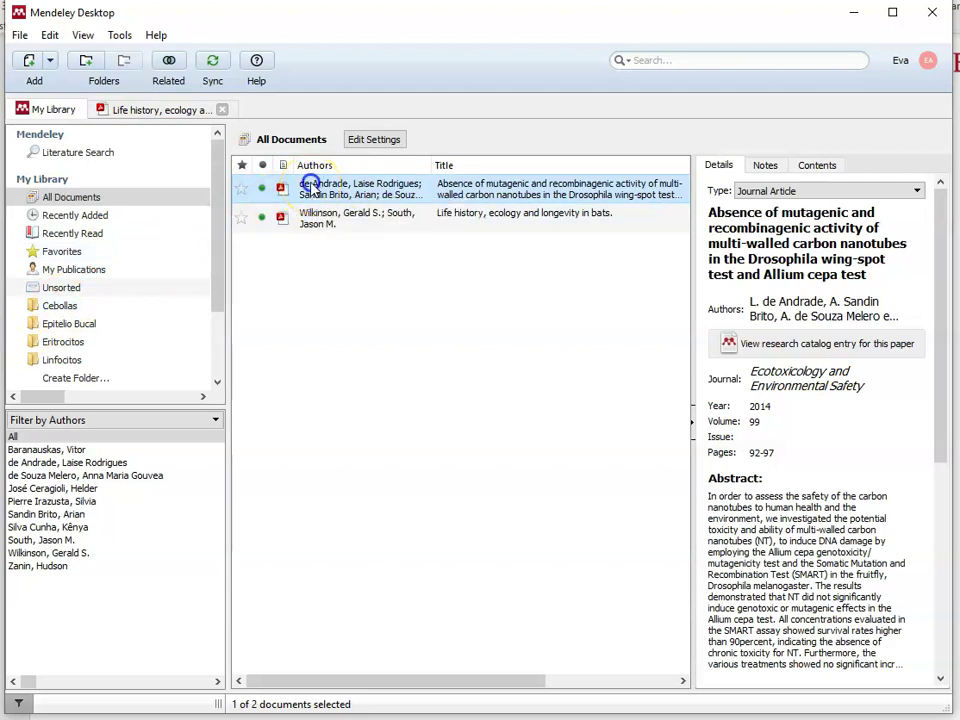
left_click_drag(311, 186, 111, 304)
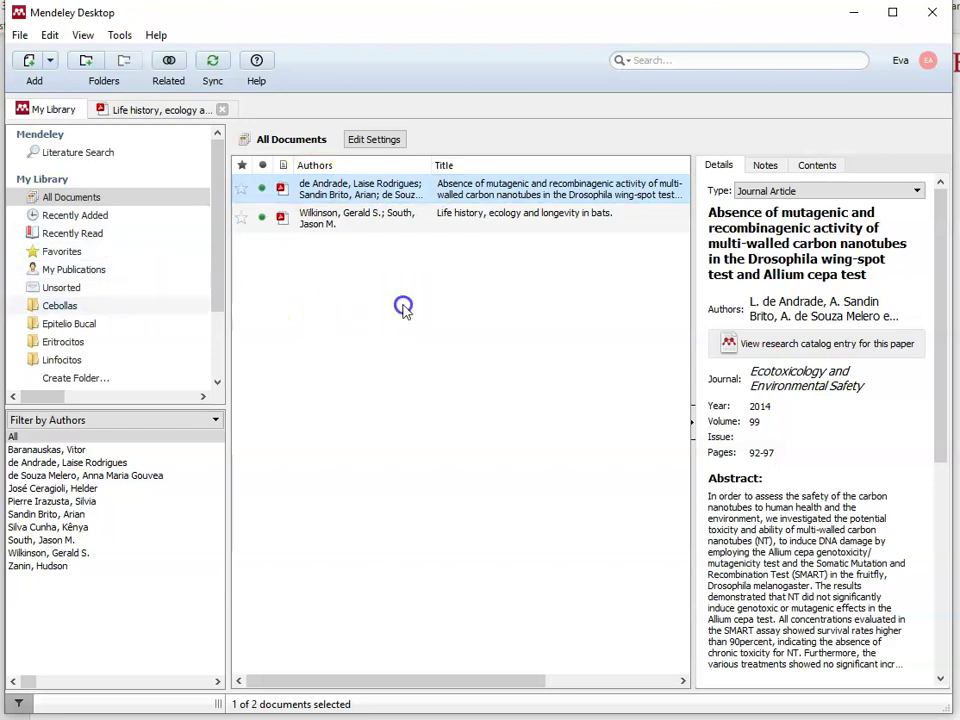
Step: Check that Cebollas holds the article, cancelling an accidental rename, then return to All Documents
left_click(403, 309)
left_click(35, 307)
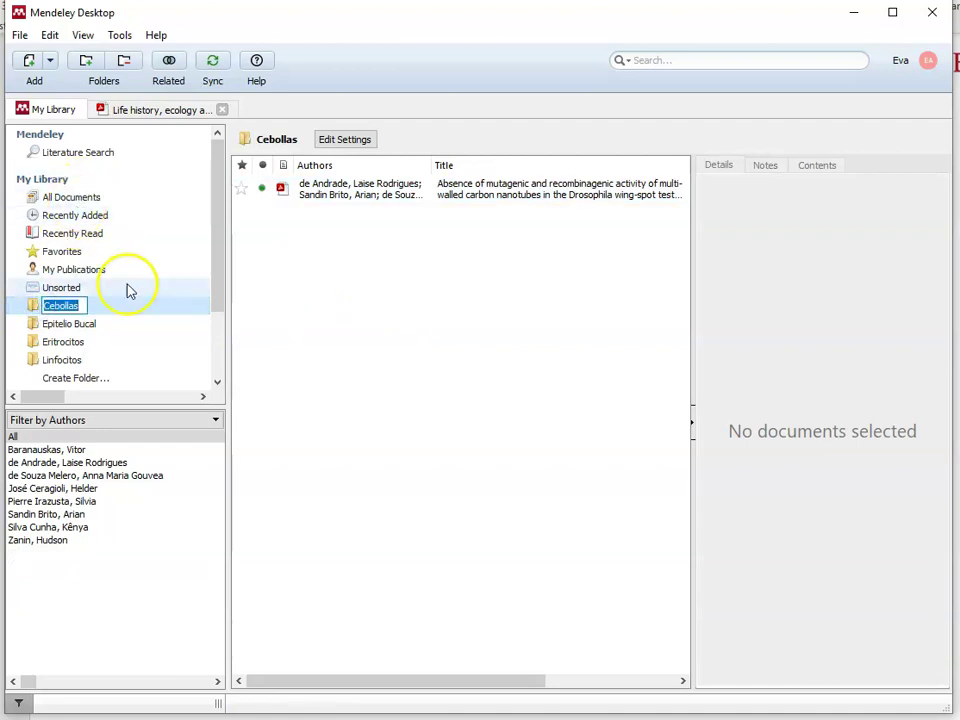
left_click(395, 309)
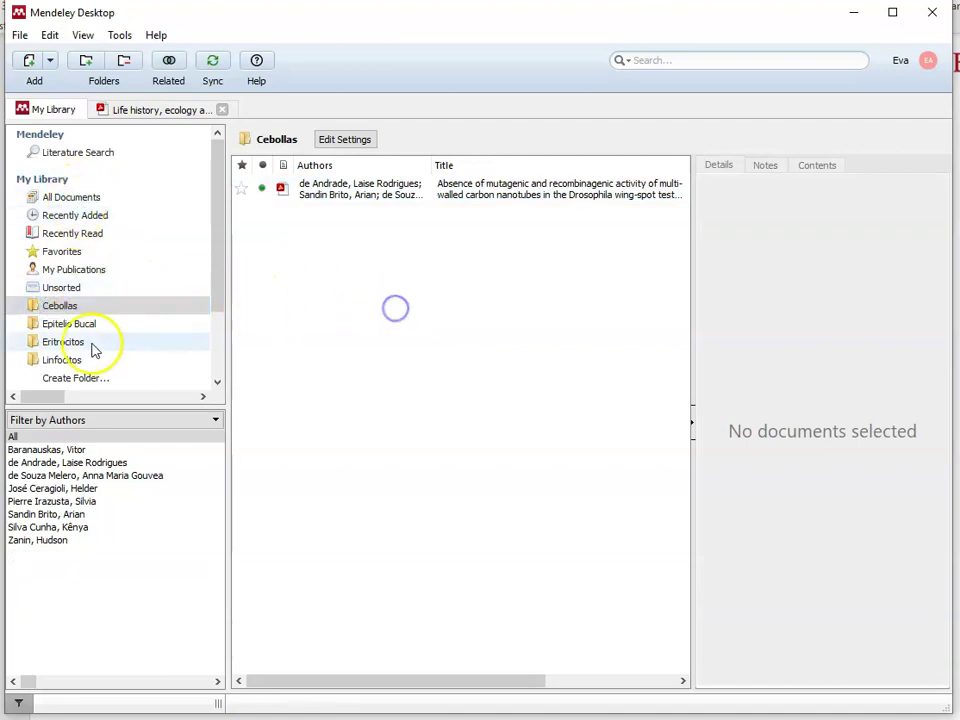
left_click(72, 198)
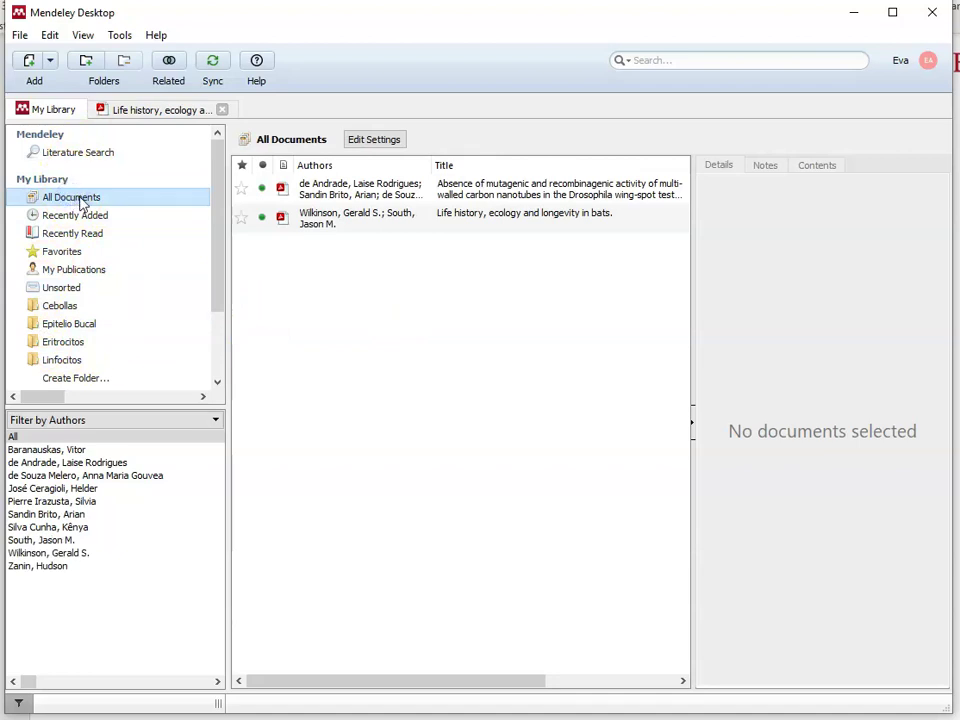
left_click(50, 305)
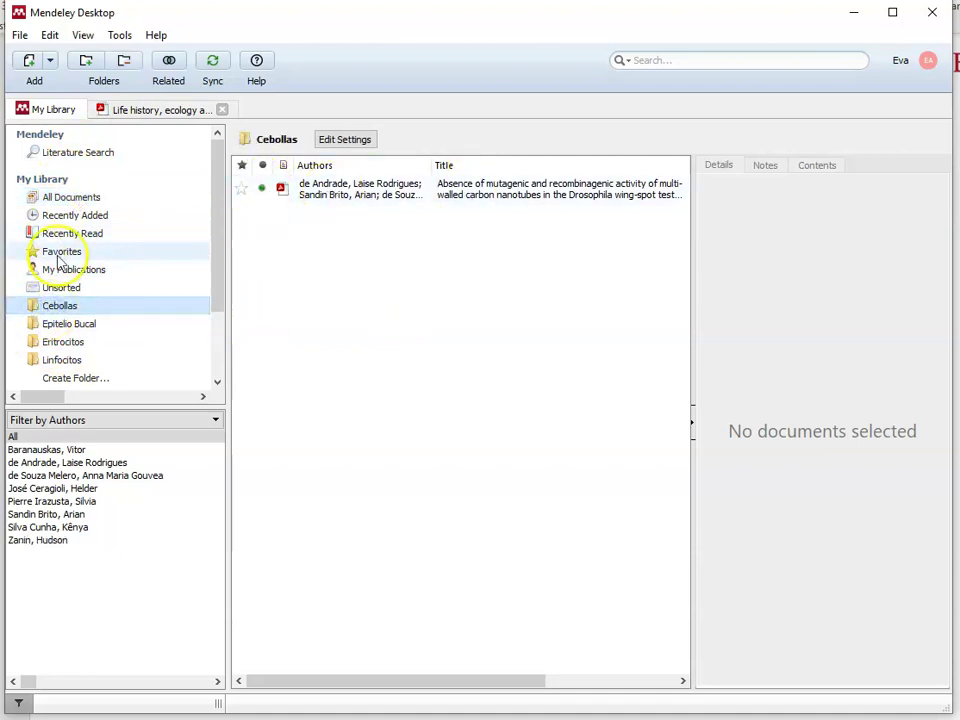
left_click(84, 198)
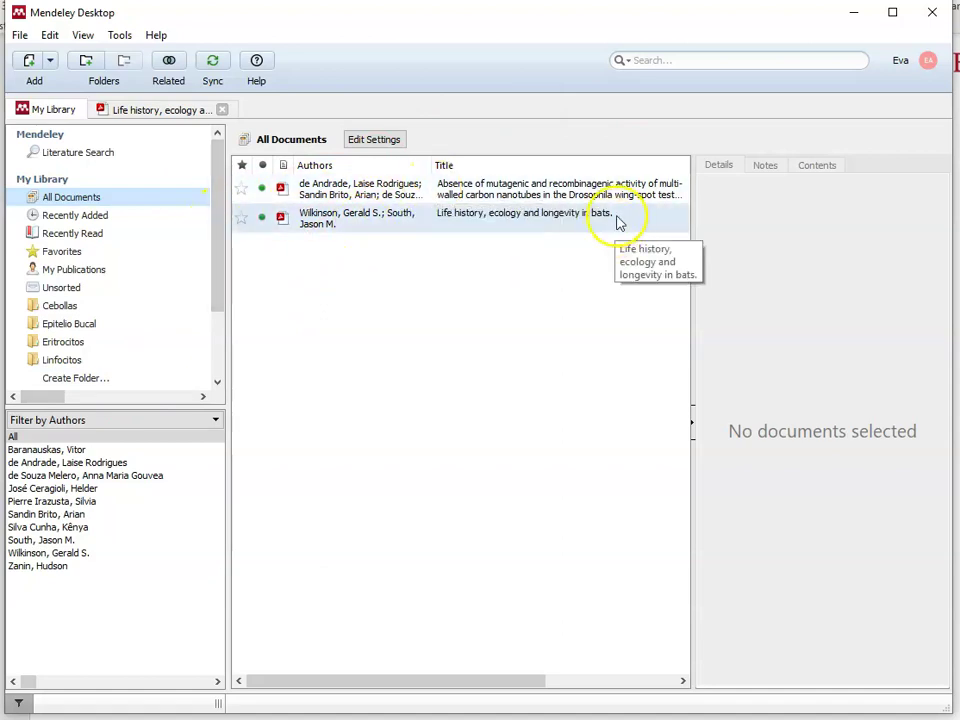
Step: Create a new library folder named Murciélagos
left_click(58, 384)
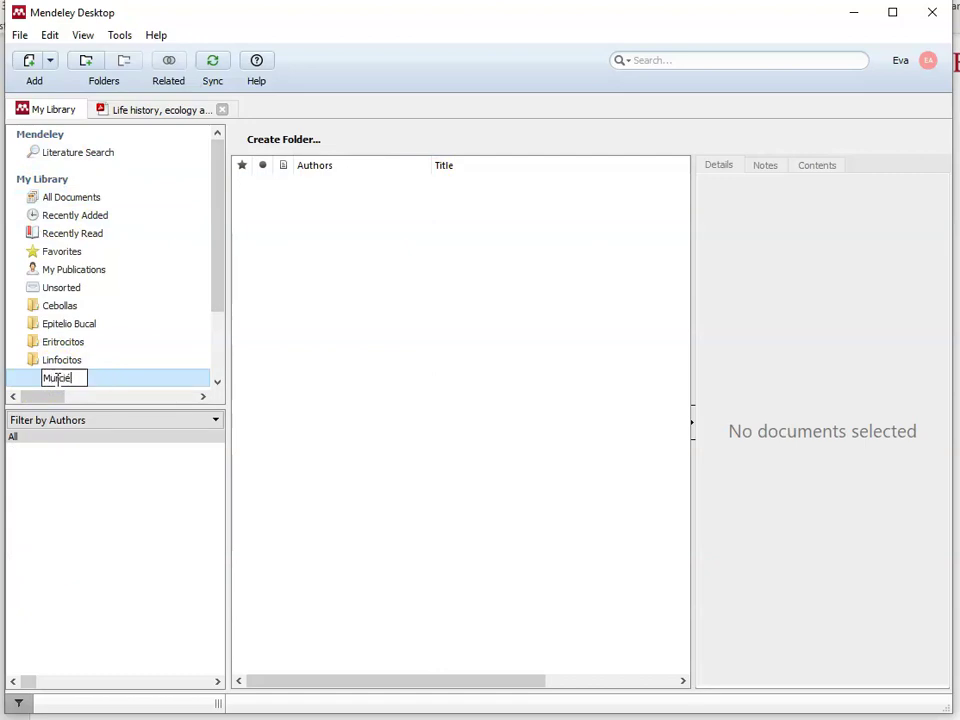
key("Return")
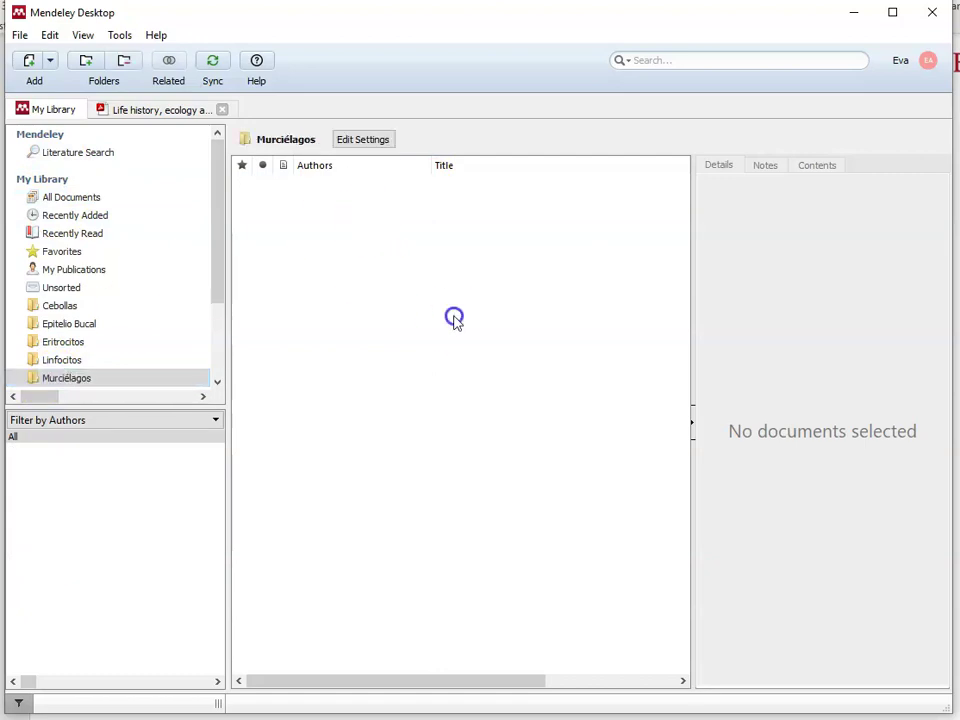
left_click(60, 378)
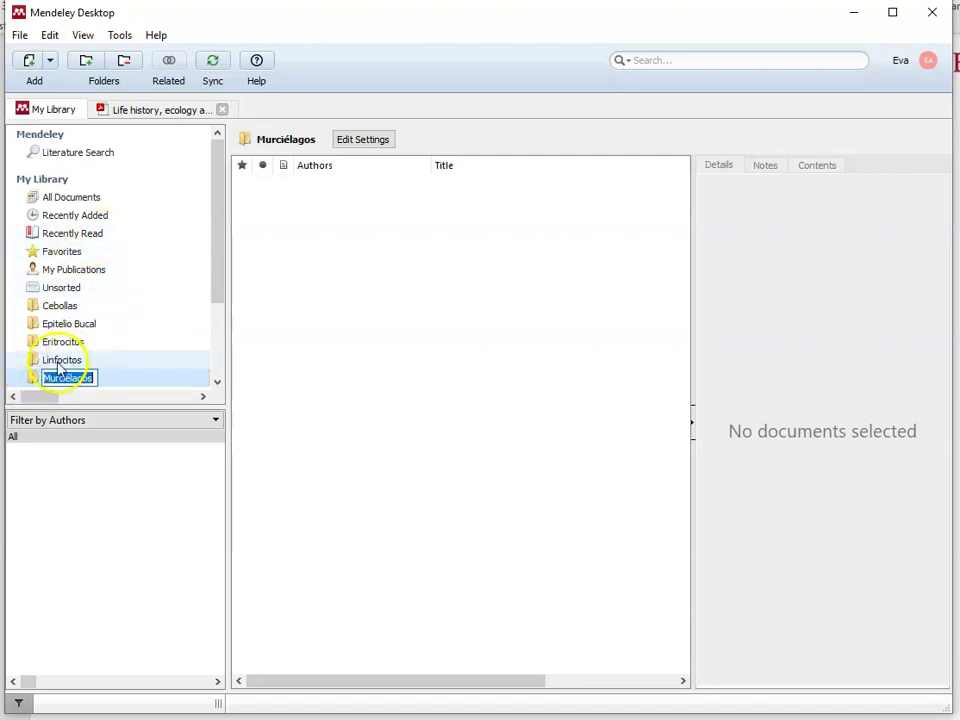
Step: Browse the Linfocitos, Eritrocitos, Epitelio Bucal, Cebollas and empty Murciélagos folders, then All Documents
left_click(59, 362)
left_click(64, 341)
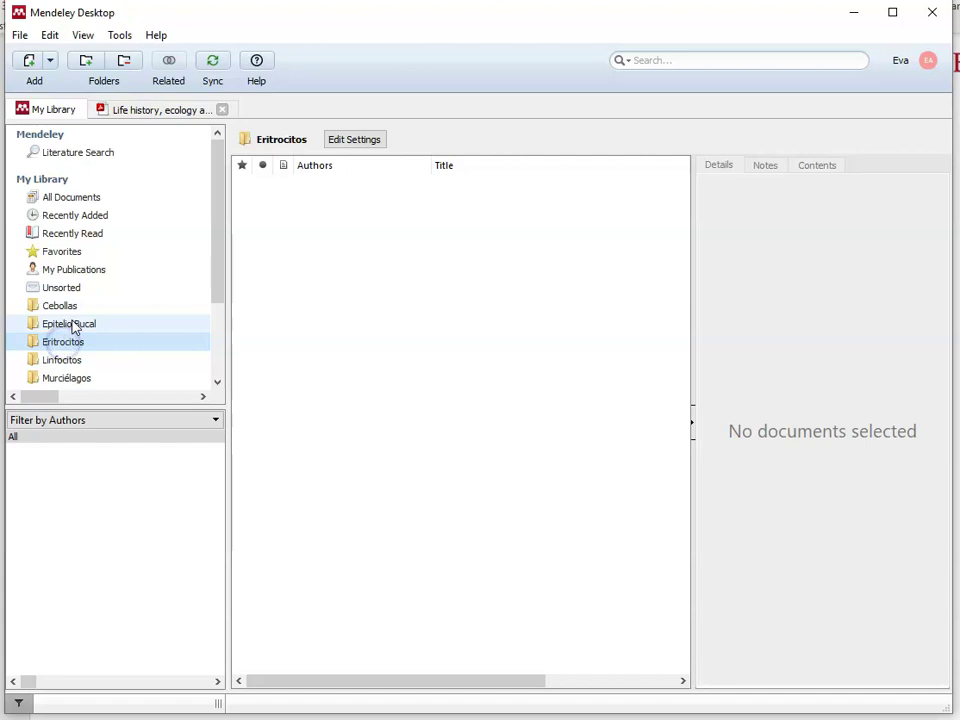
left_click(70, 324)
left_click(60, 306)
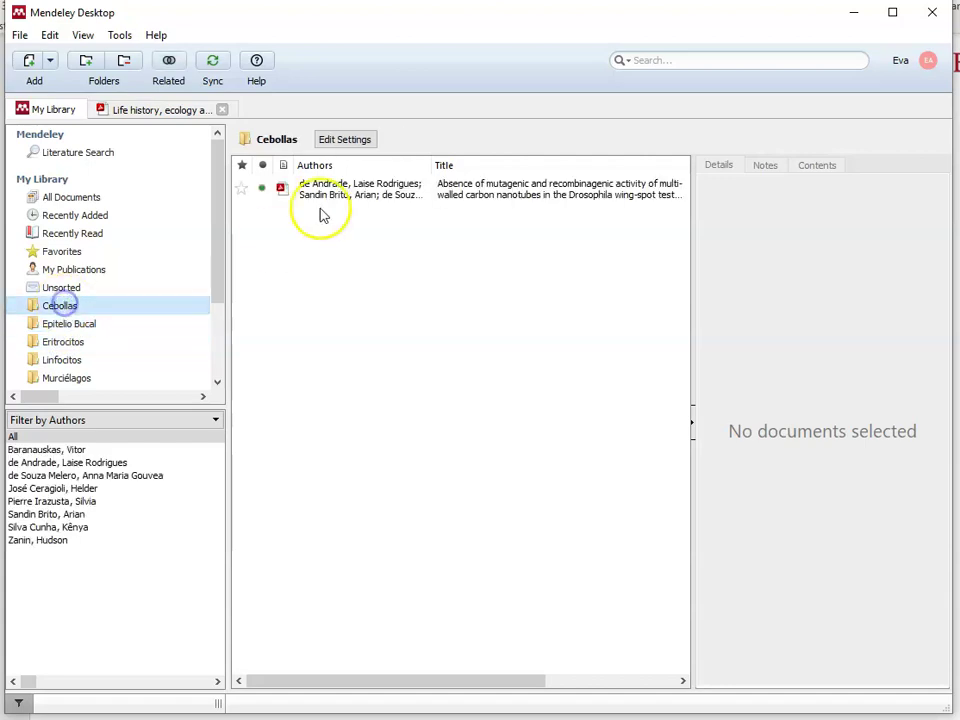
left_click(70, 378)
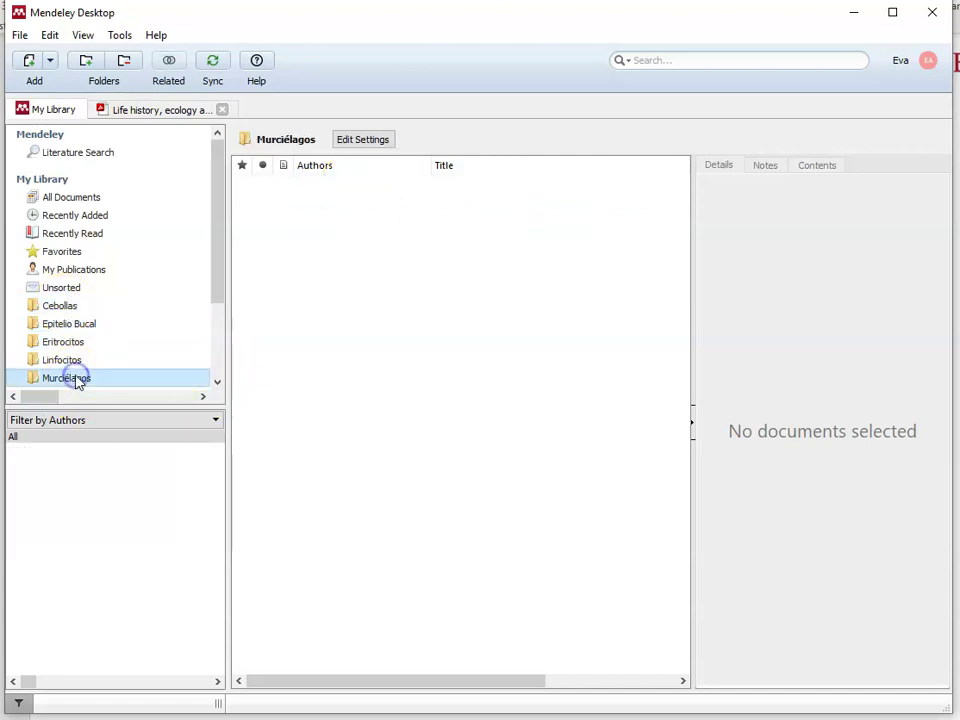
left_click(84, 198)
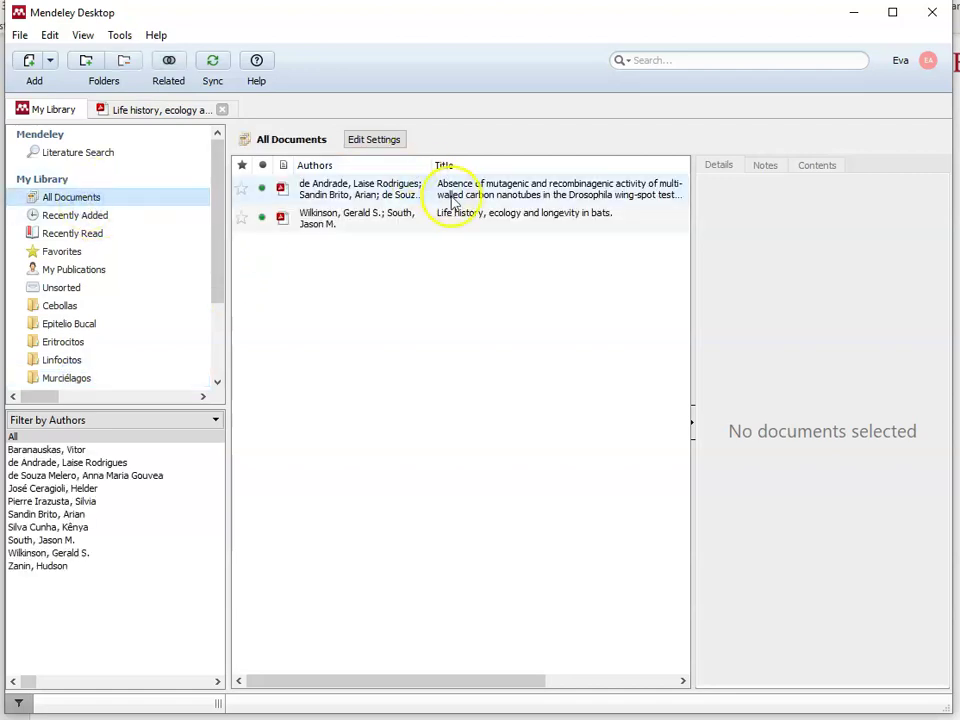
left_click(514, 213)
left_click(315, 214)
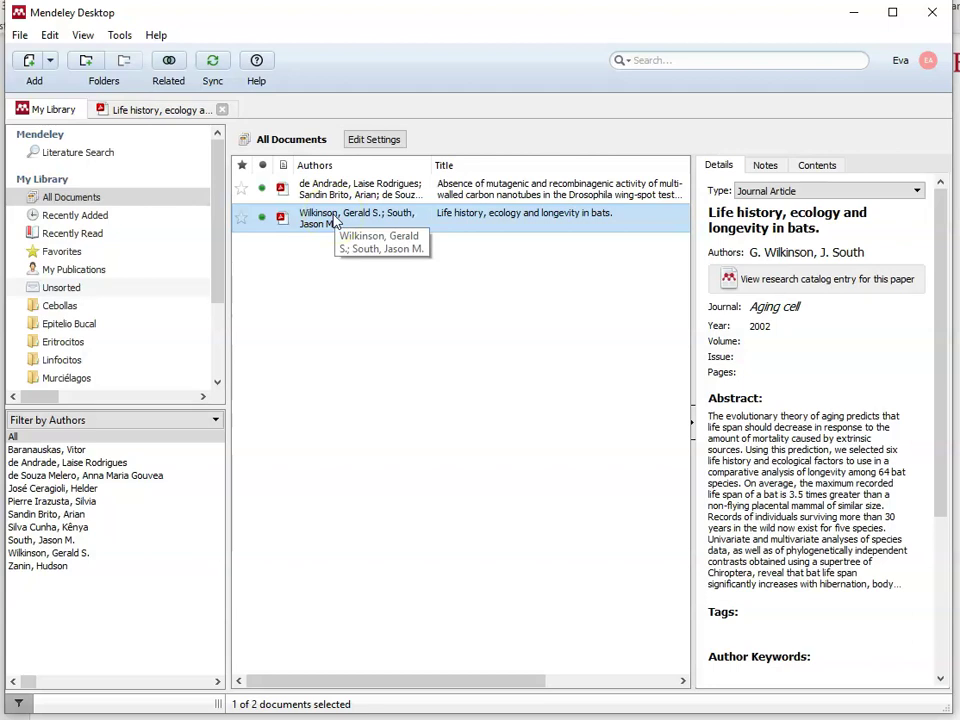
left_click_drag(335, 222, 150, 375)
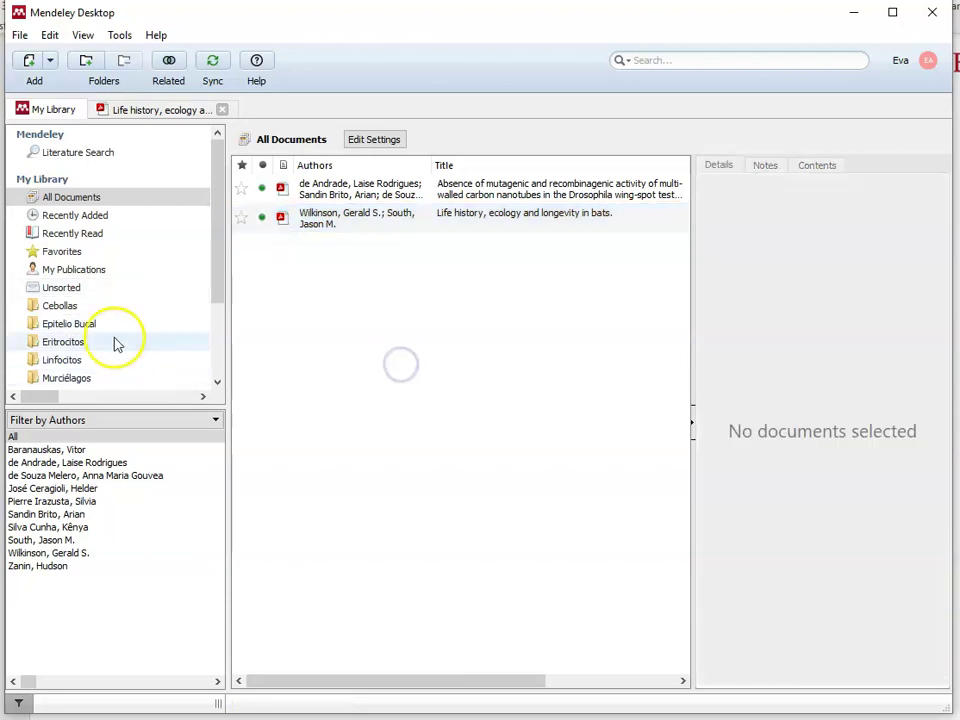
left_click(89, 307)
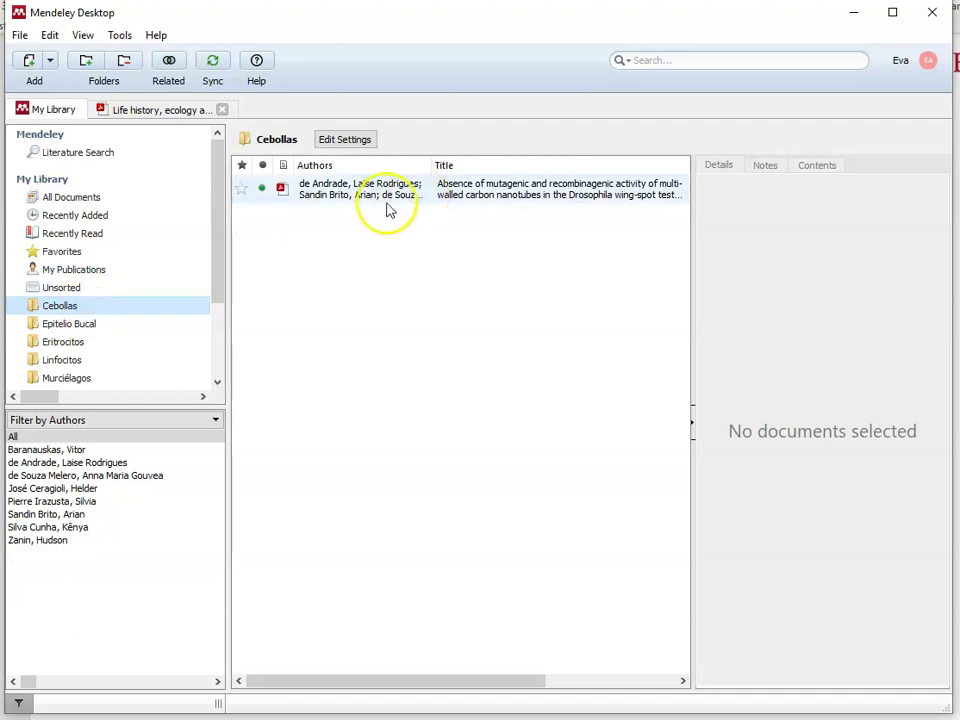
left_click(95, 380)
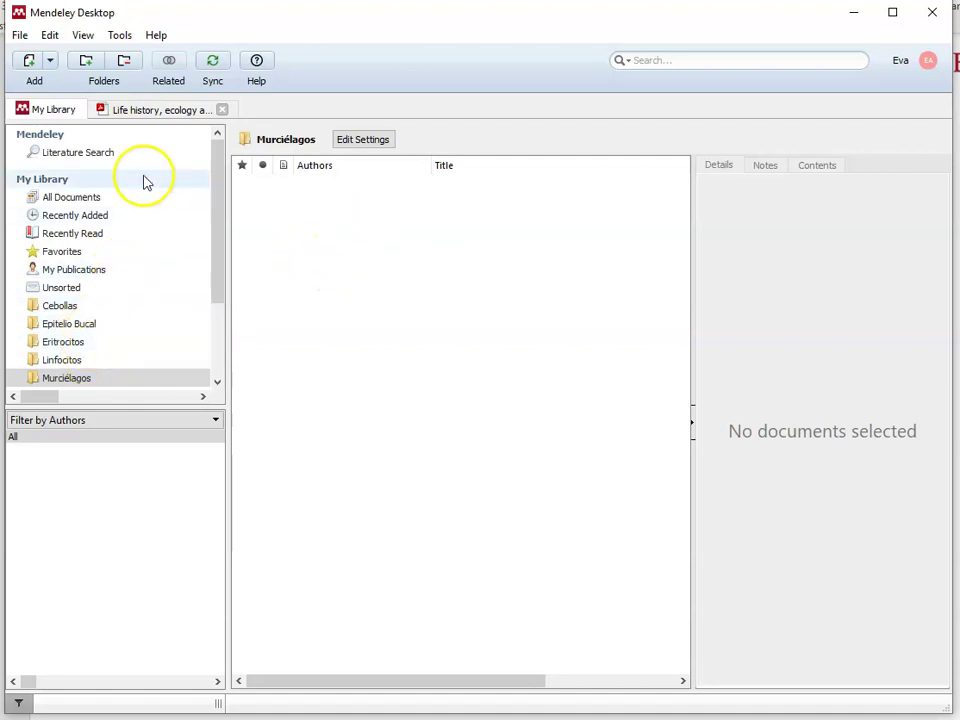
left_click(66, 206)
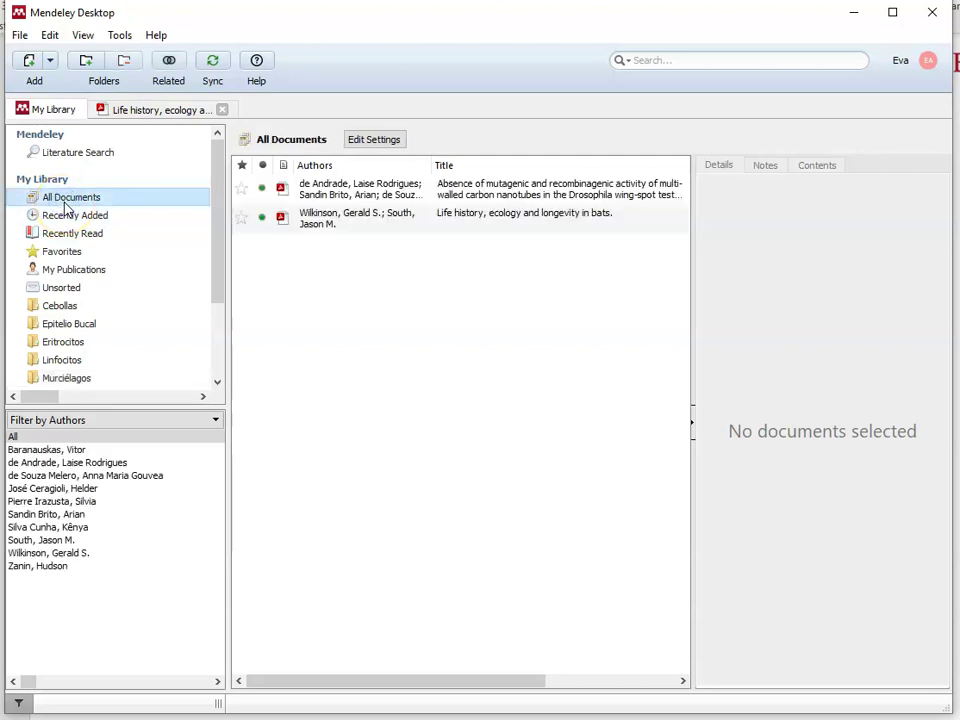
Step: Remove the Epitelio Bucal, Eritrocitos and Linfocitos folders, confirming each deletion
left_click(88, 326)
right_click(90, 328)
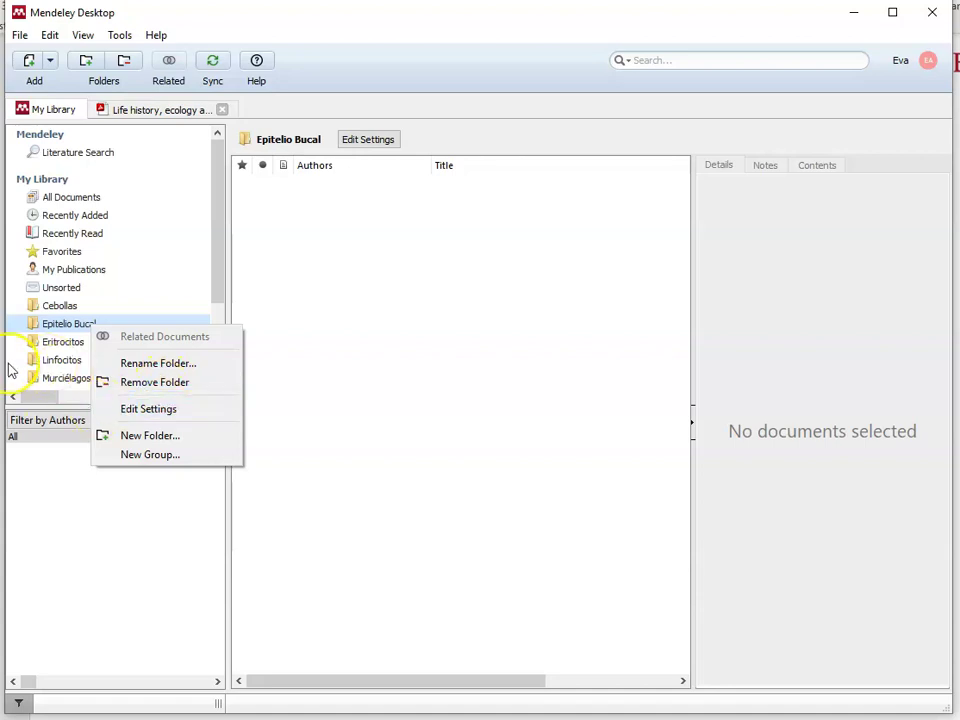
left_click(134, 390)
left_click(526, 389)
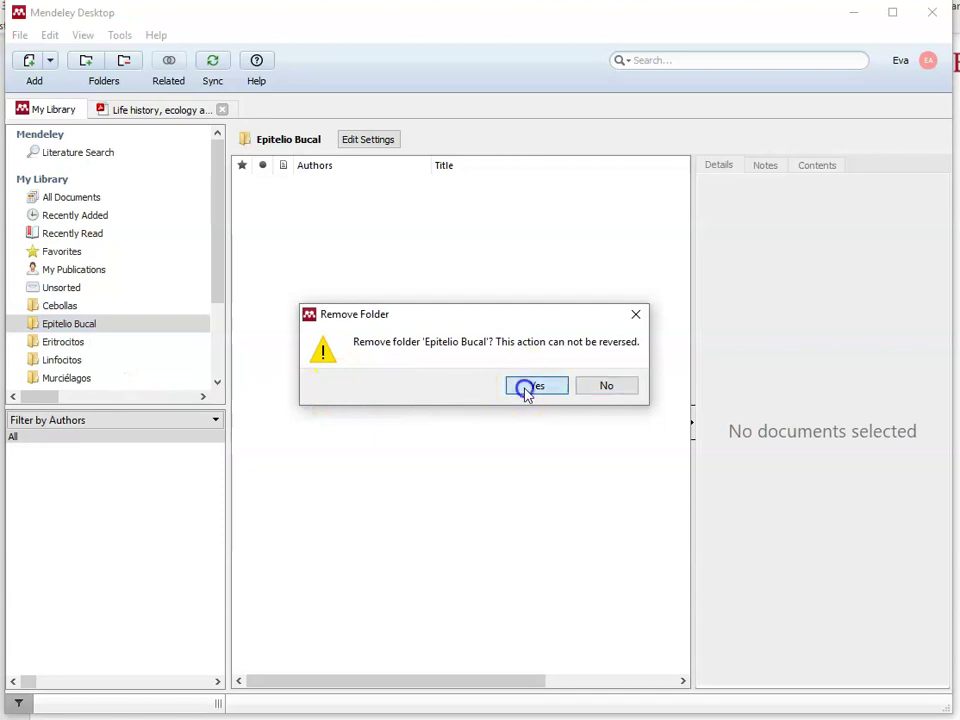
right_click(112, 320)
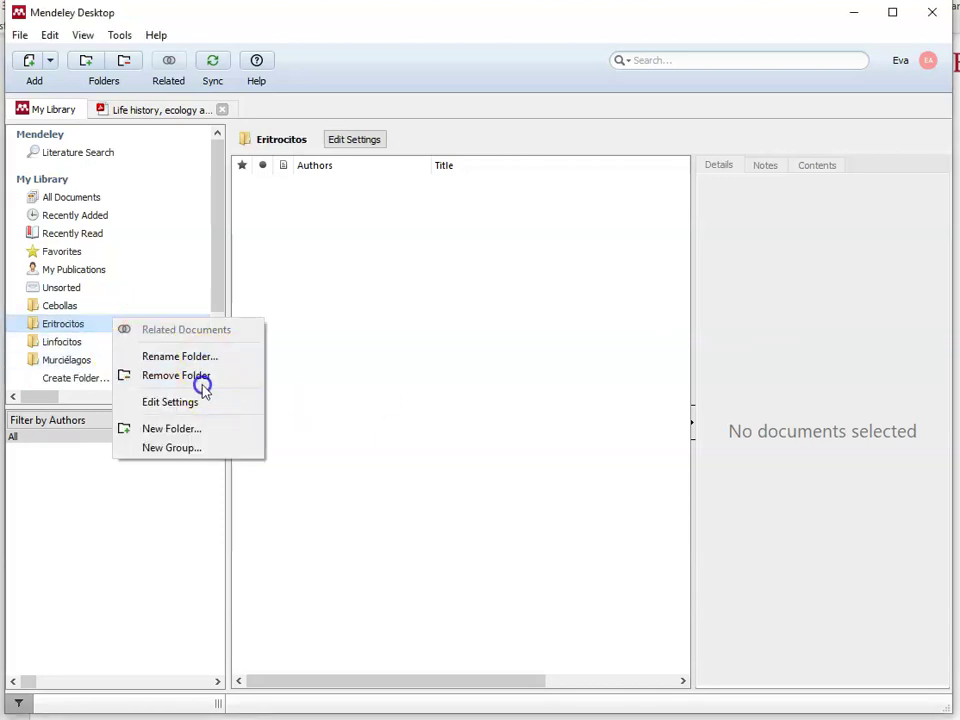
left_click(202, 379)
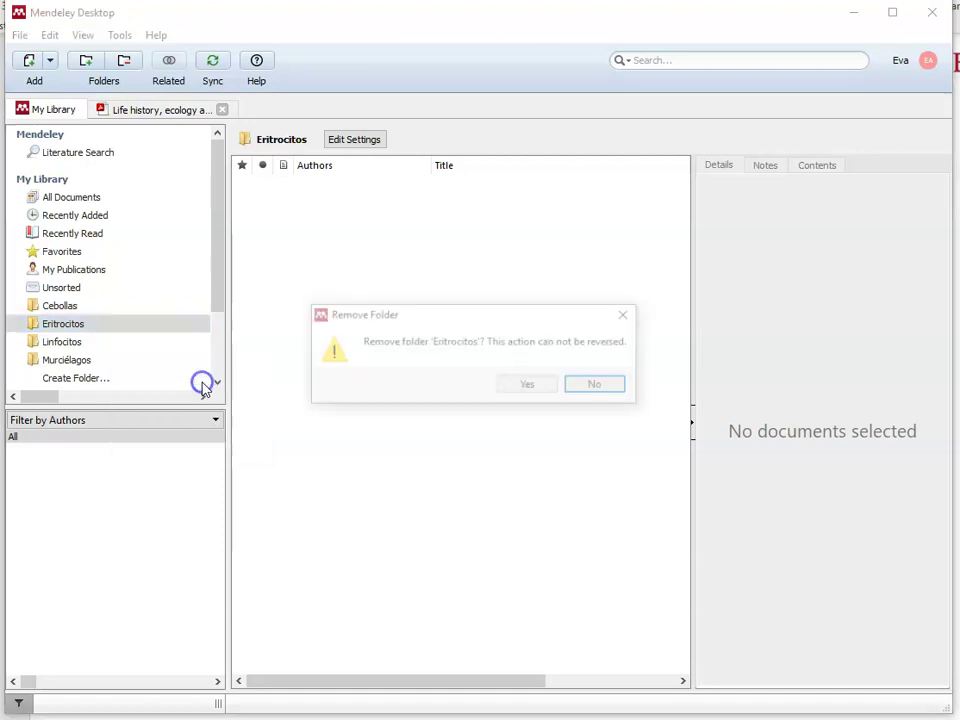
left_click(520, 390)
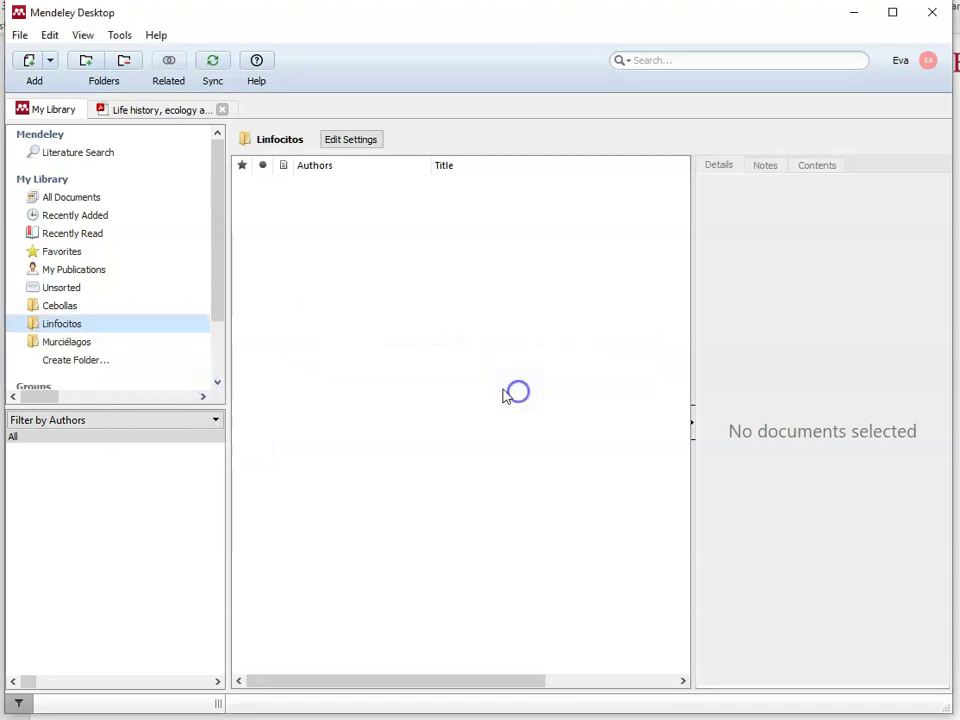
right_click(97, 322)
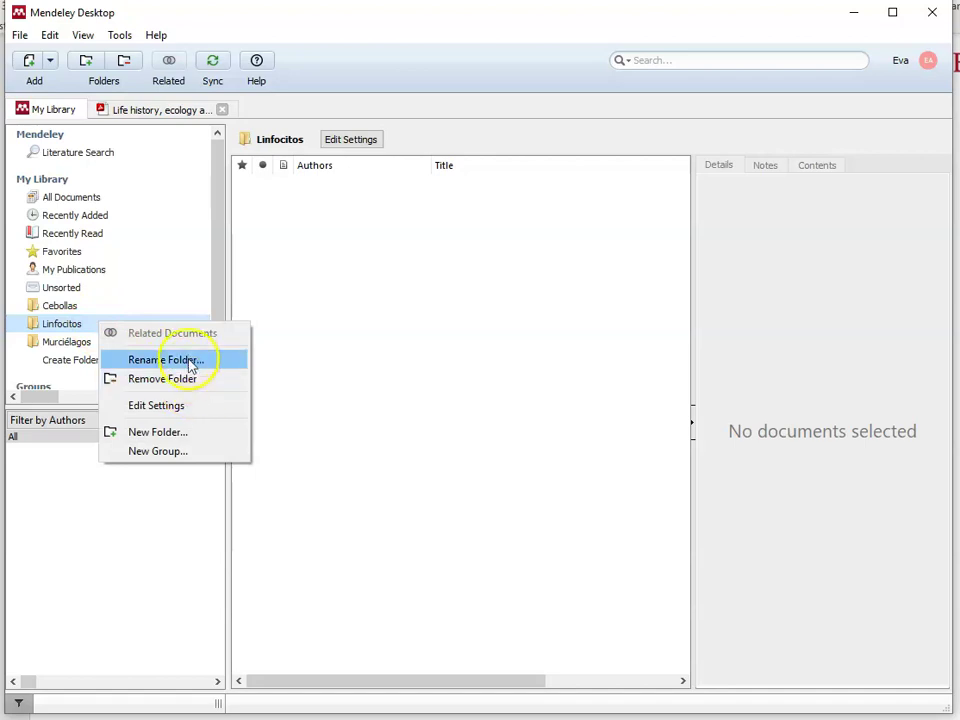
left_click(184, 378)
left_click(510, 387)
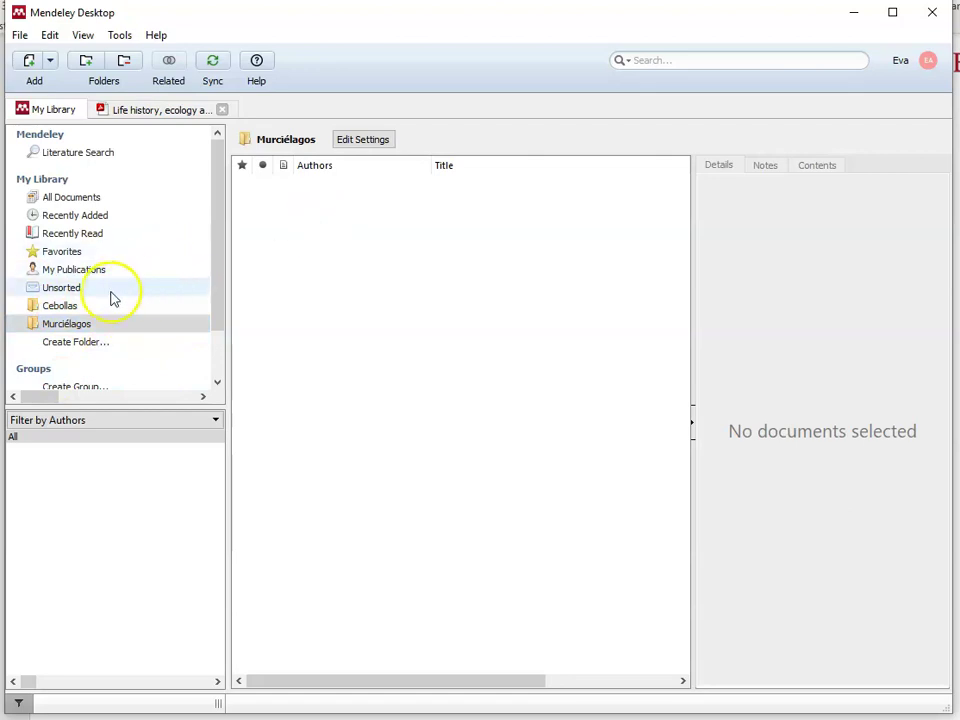
Step: Check the Cebollas folder, then return to All Documents
left_click(94, 306)
mouse_move(221, 214)
left_mouse_down()
mouse_move(216, 276)
mouse_move(231, 206)
left_mouse_up()
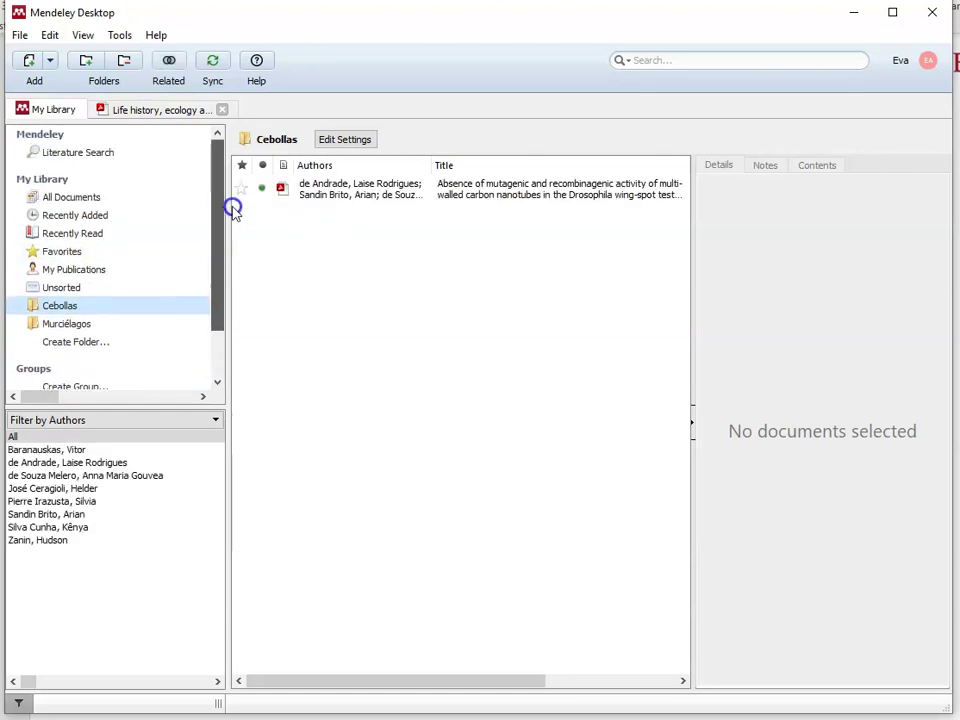
left_click(88, 199)
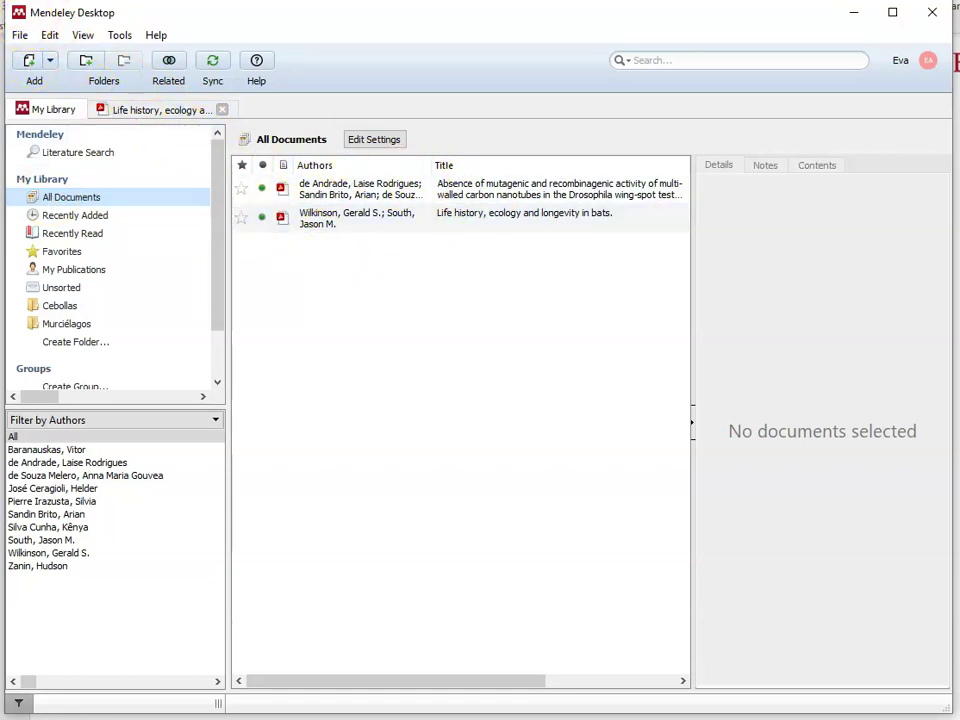
left_click(18, 36)
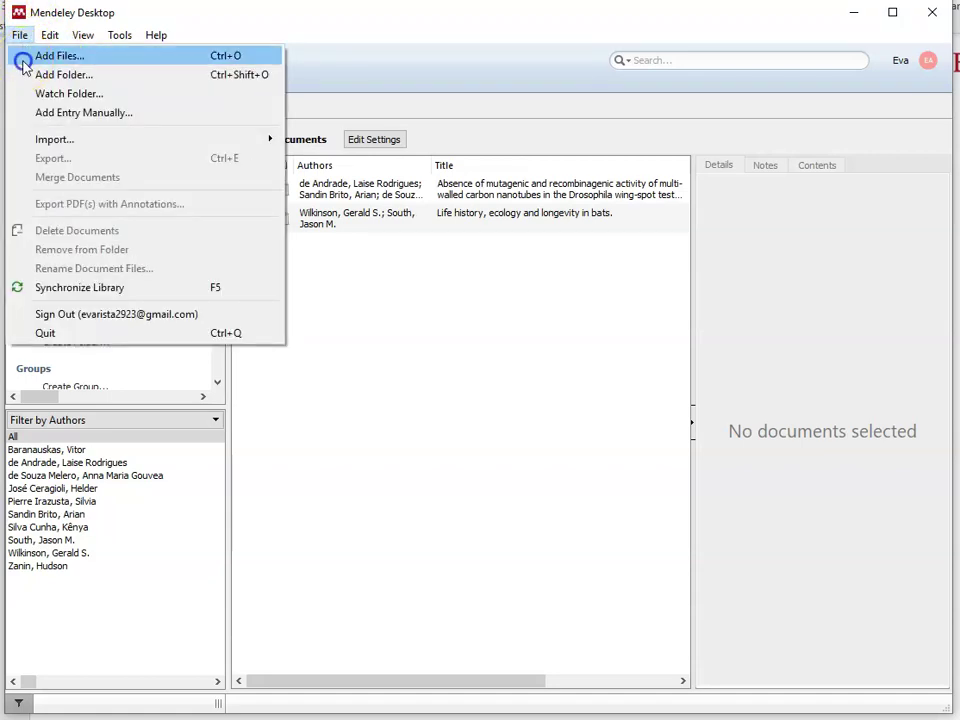
Step: Start Add Files and browse to TESISTAS > CASILLAS > Allium test en ScienceDirect
left_click(23, 60)
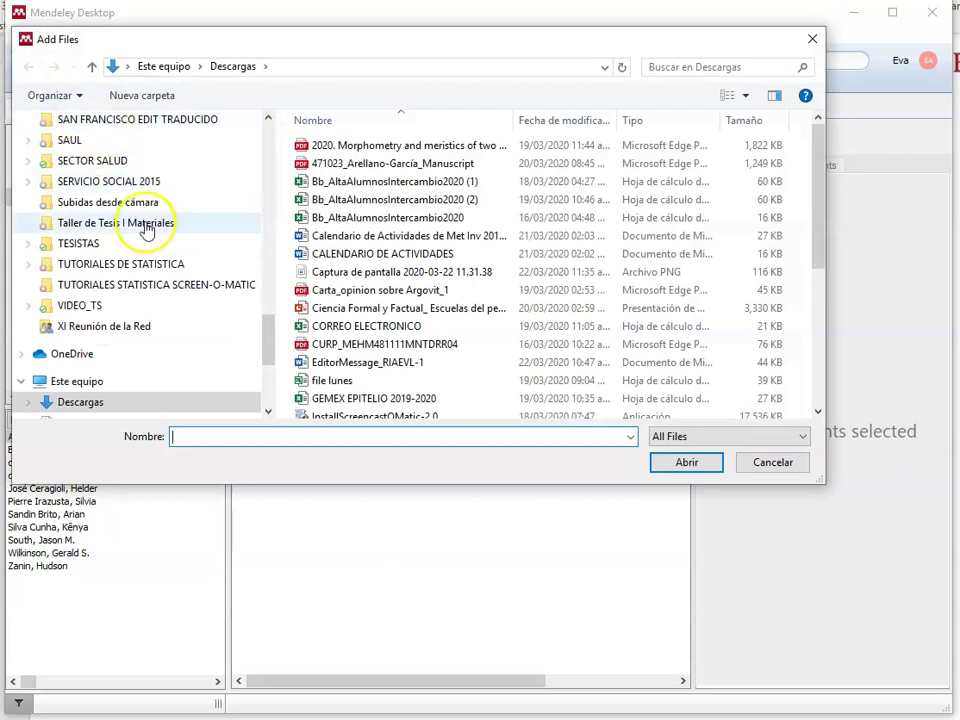
left_click(124, 245)
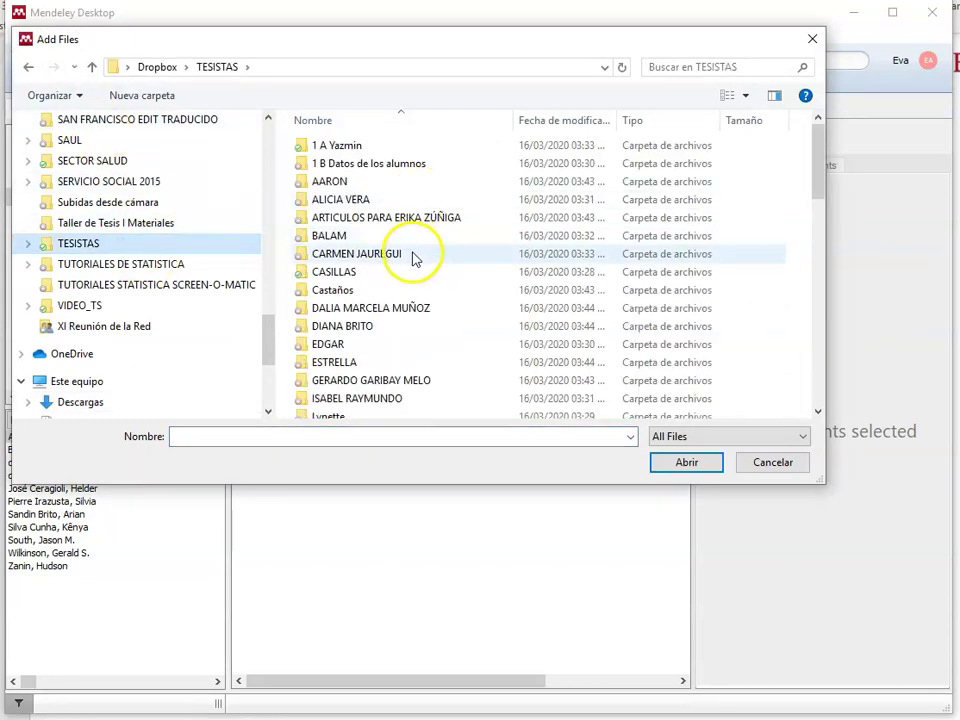
left_click(357, 273)
double_click(357, 272)
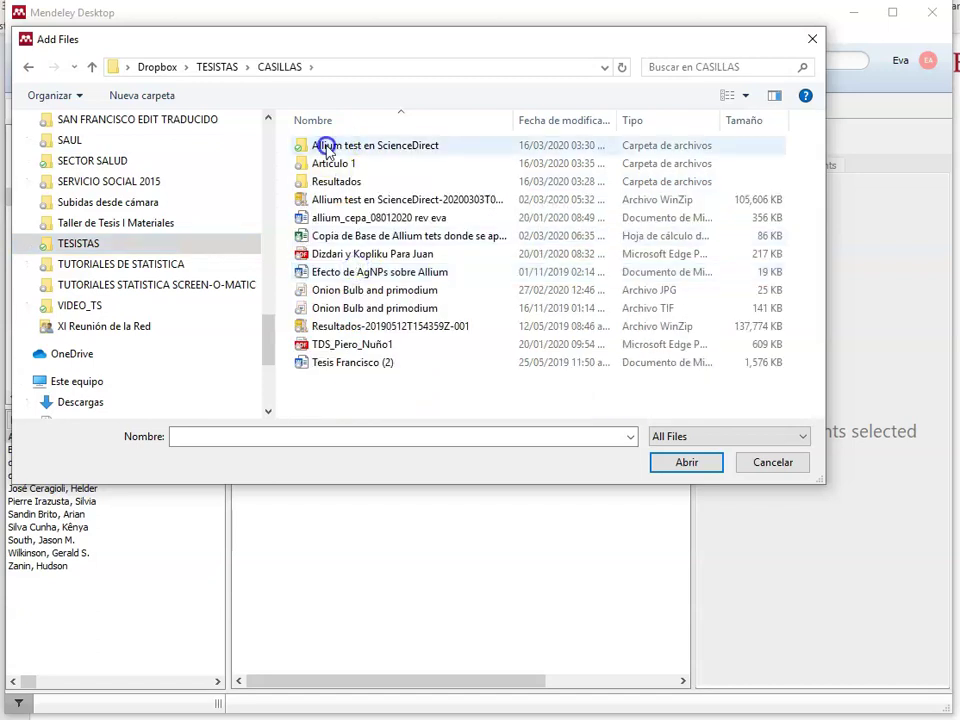
double_click(326, 146)
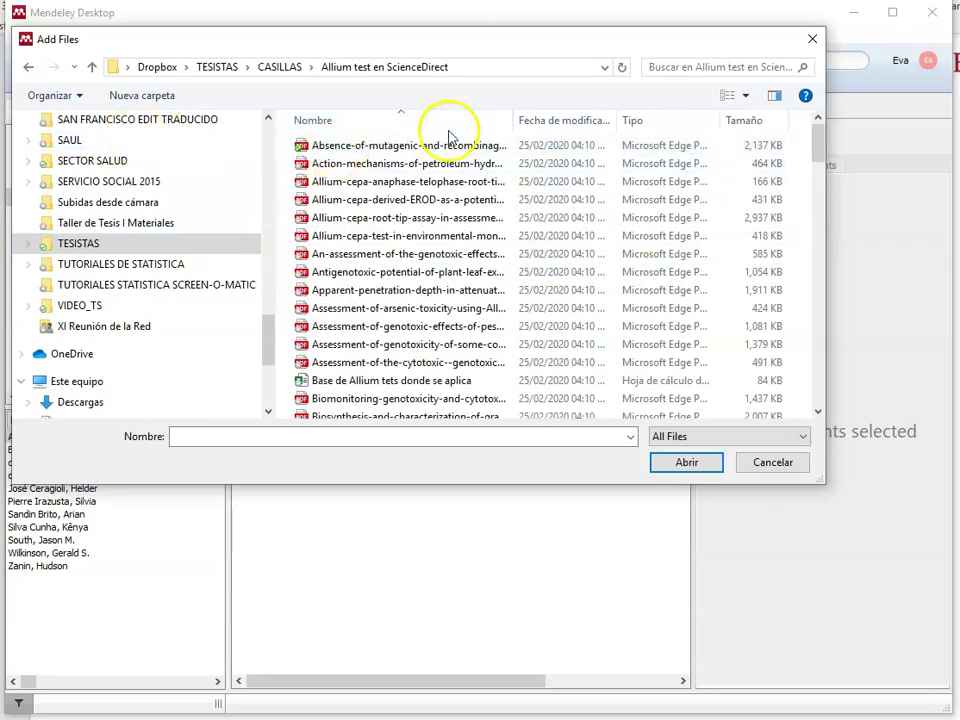
Step: Import five PDFs: petroleum hydrocarbons, anaphase-telophase, EROD biomarker, penetration depth, and cytotoxic/genotoxic assessment
left_click(410, 168)
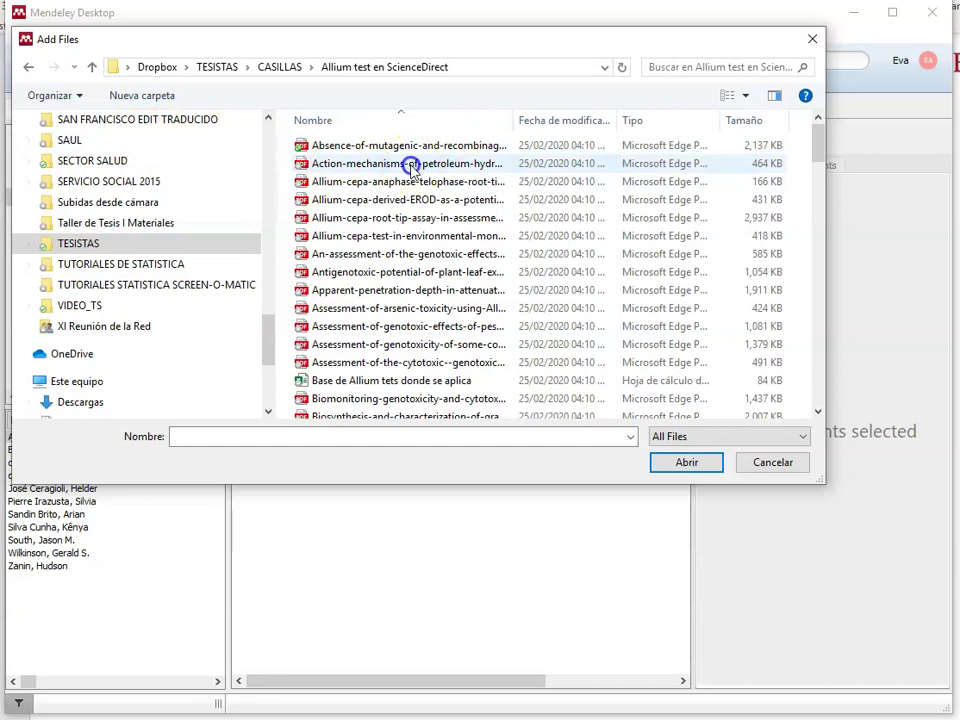
key("shift+Down")
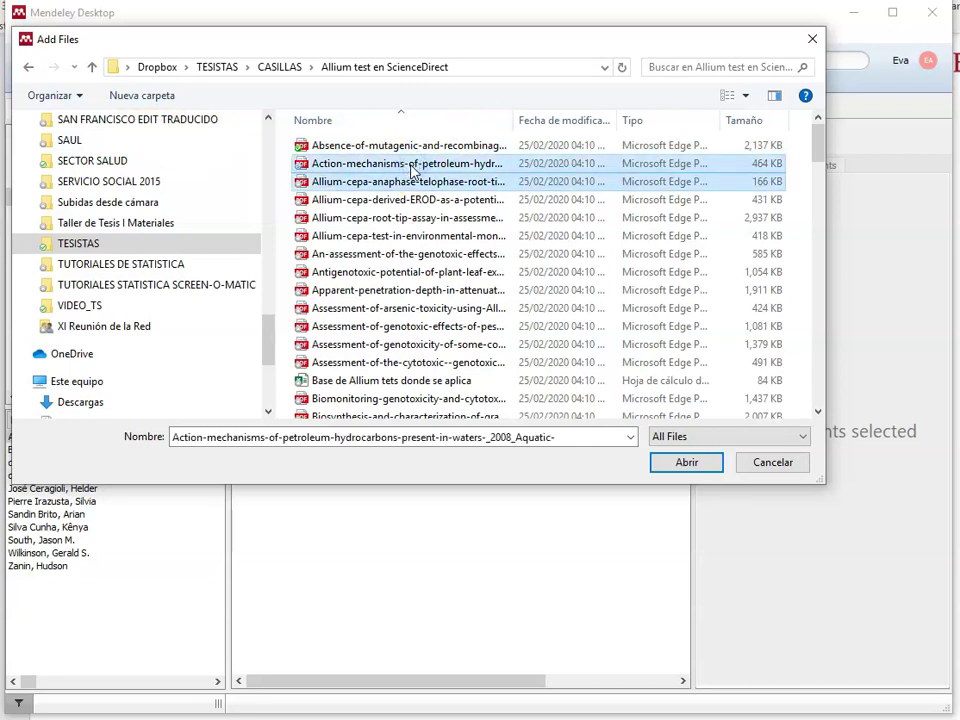
key("shift+Down")
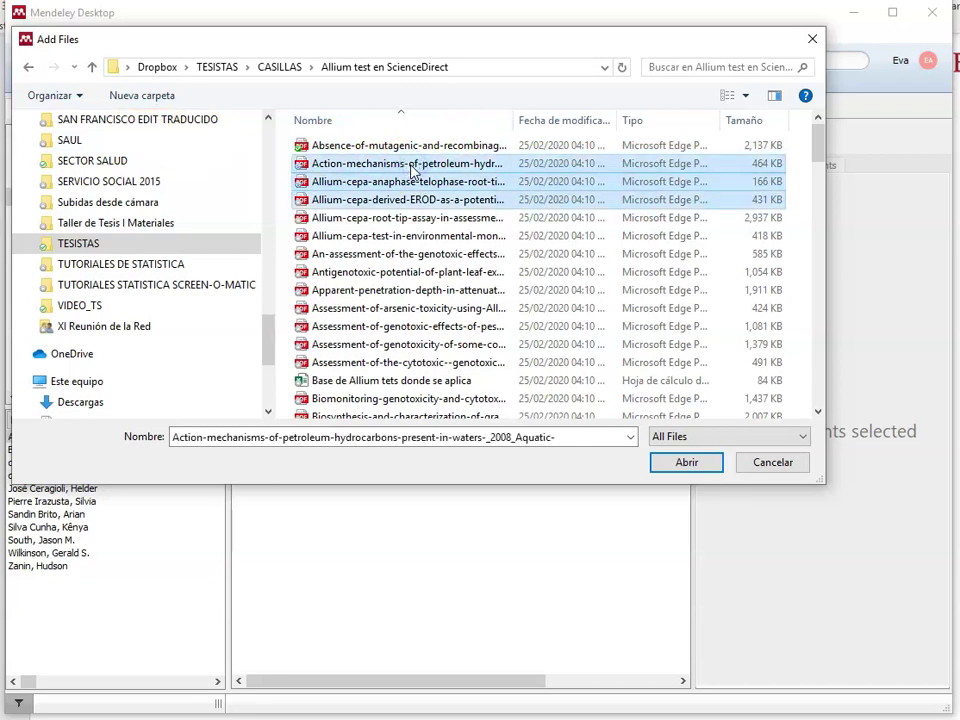
key("shift+Down")
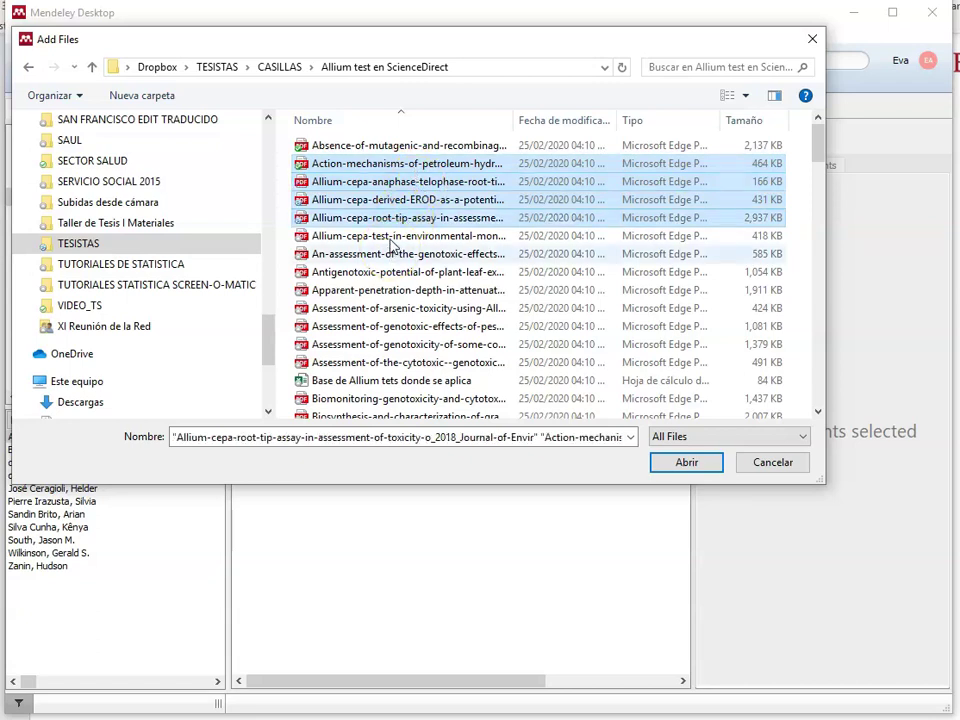
left_click(352, 199)
left_click(335, 166)
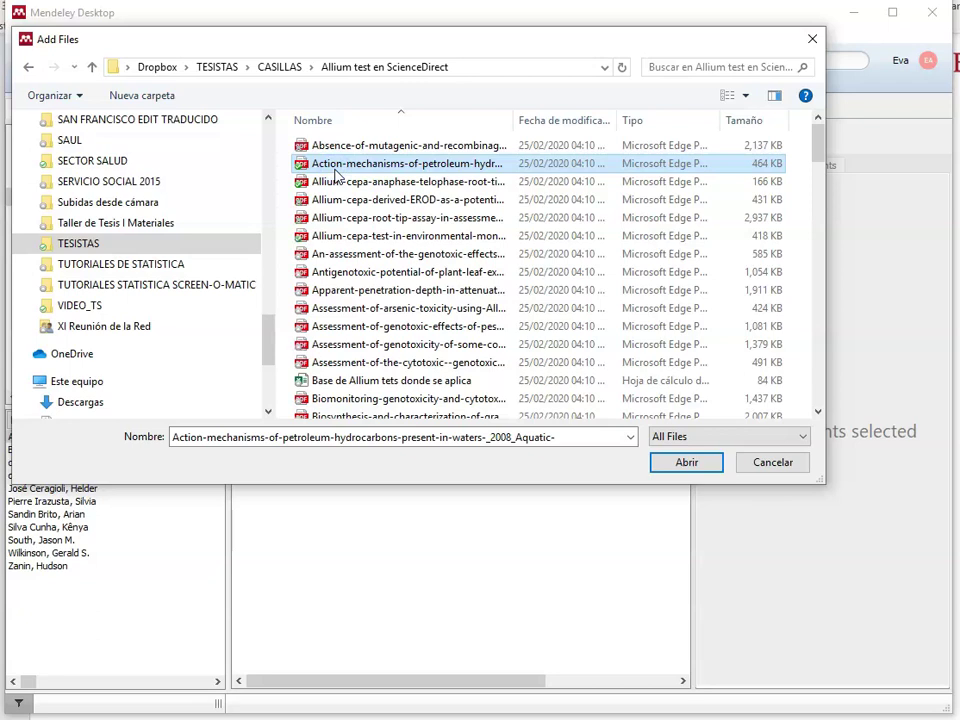
left_click(345, 181, "ctrl")
left_click(350, 201, "ctrl")
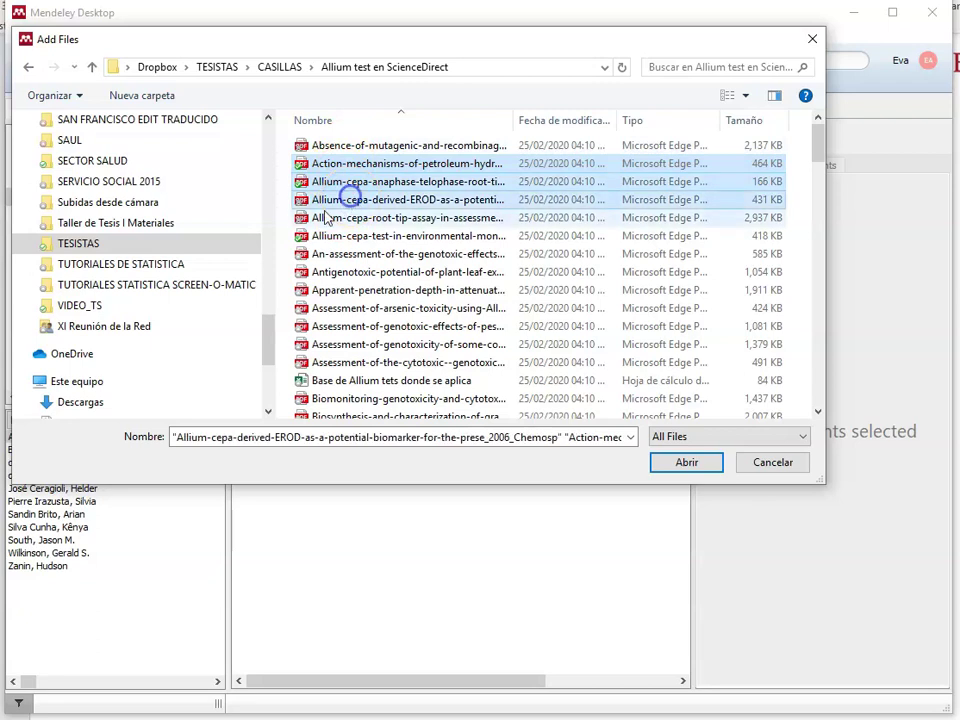
left_click(304, 289, "ctrl")
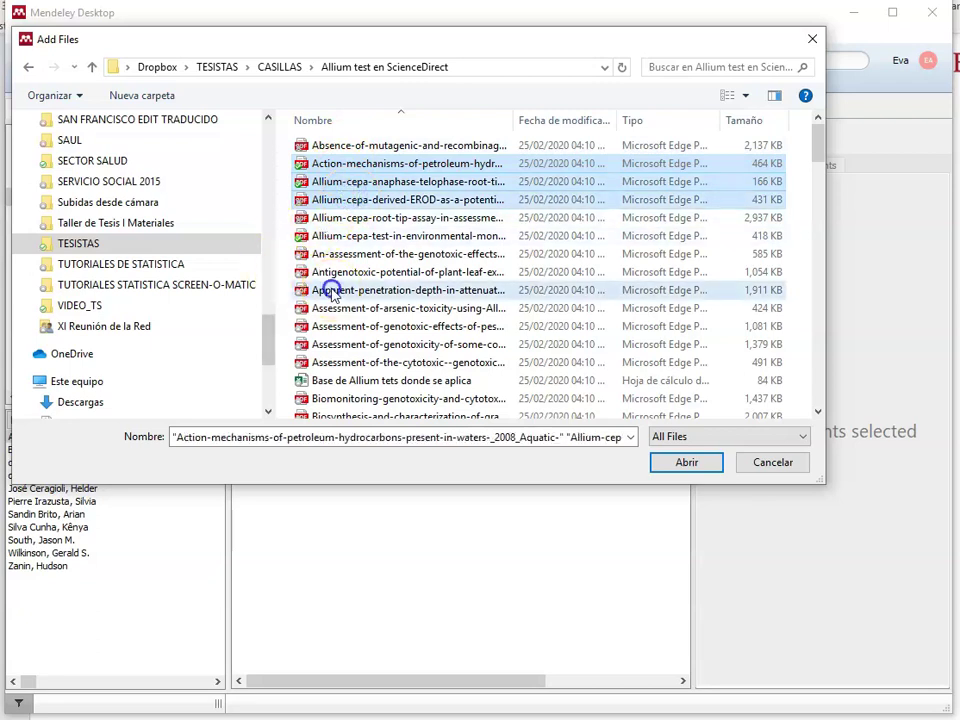
left_click(366, 362, "ctrl")
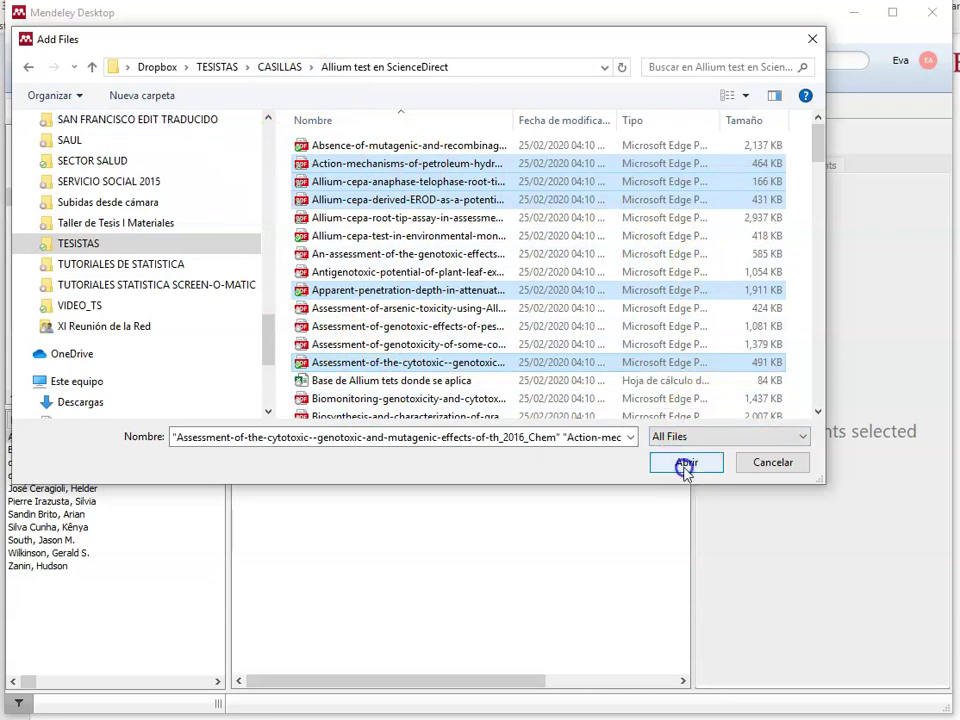
left_click(686, 466)
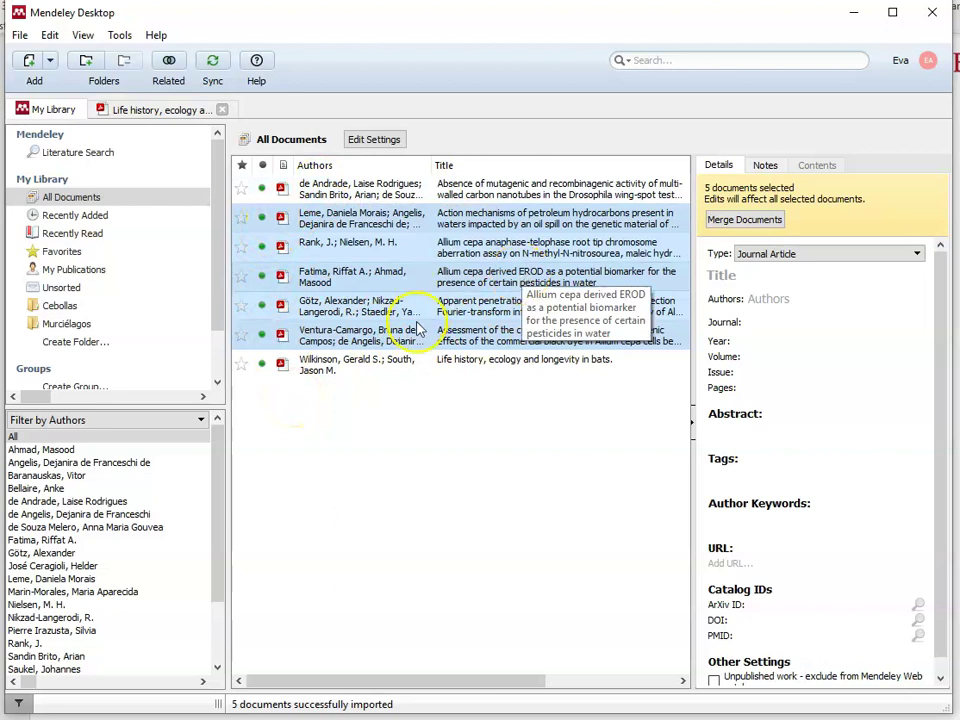
Step: Move the de Andrade, Leme, Rank, Fatima, Götz and Ventura-Camargo papers into Cebollas
left_click(357, 195)
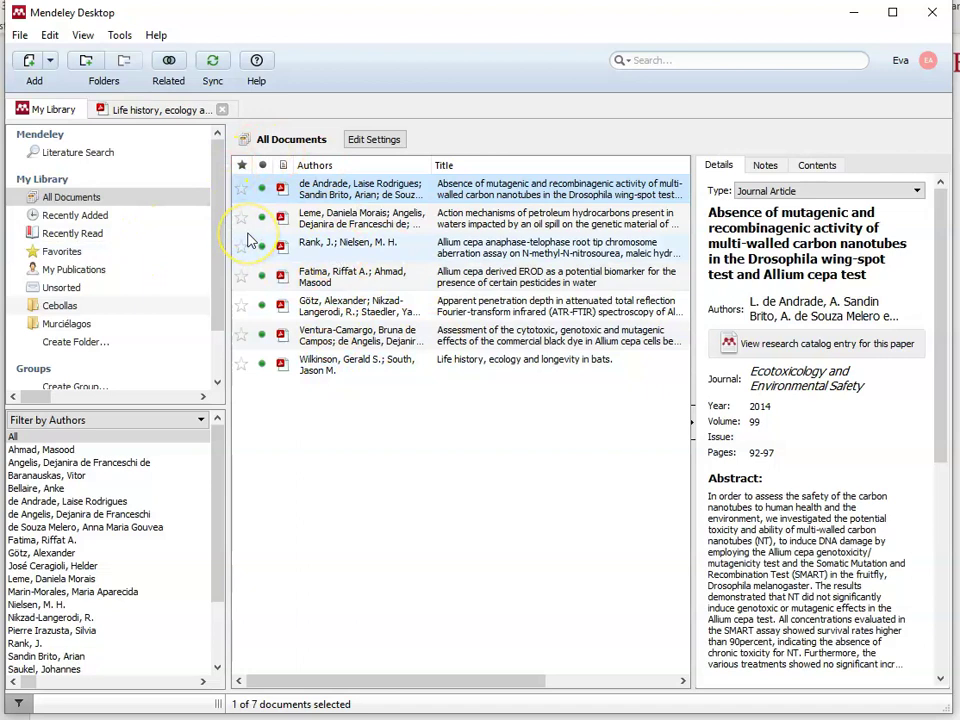
left_click(314, 216, "ctrl")
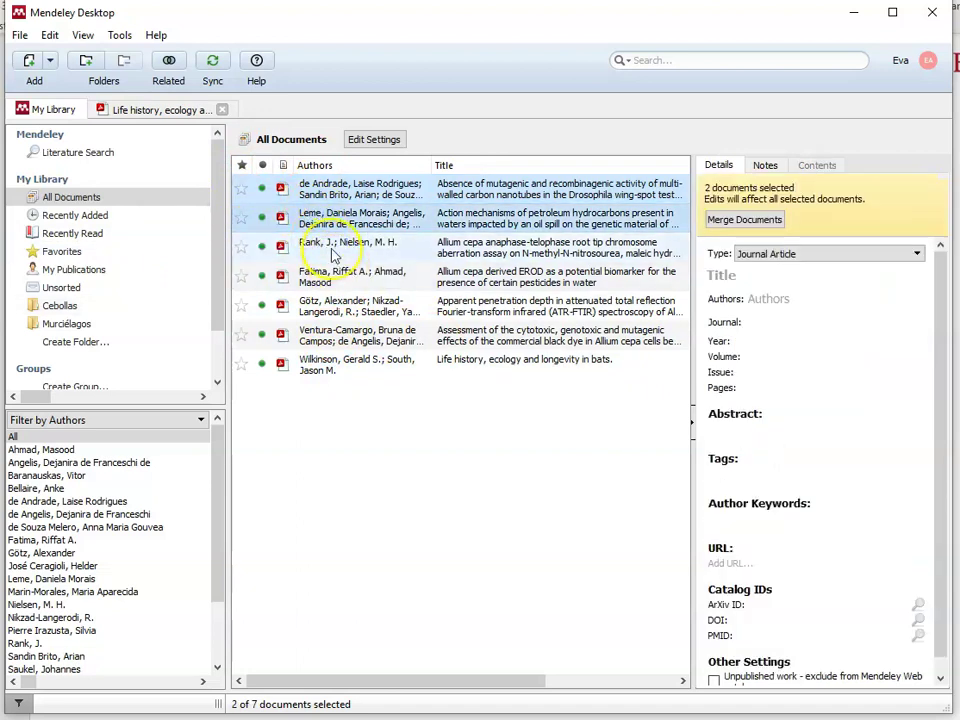
left_click(333, 248, "ctrl")
left_click(321, 276, "ctrl")
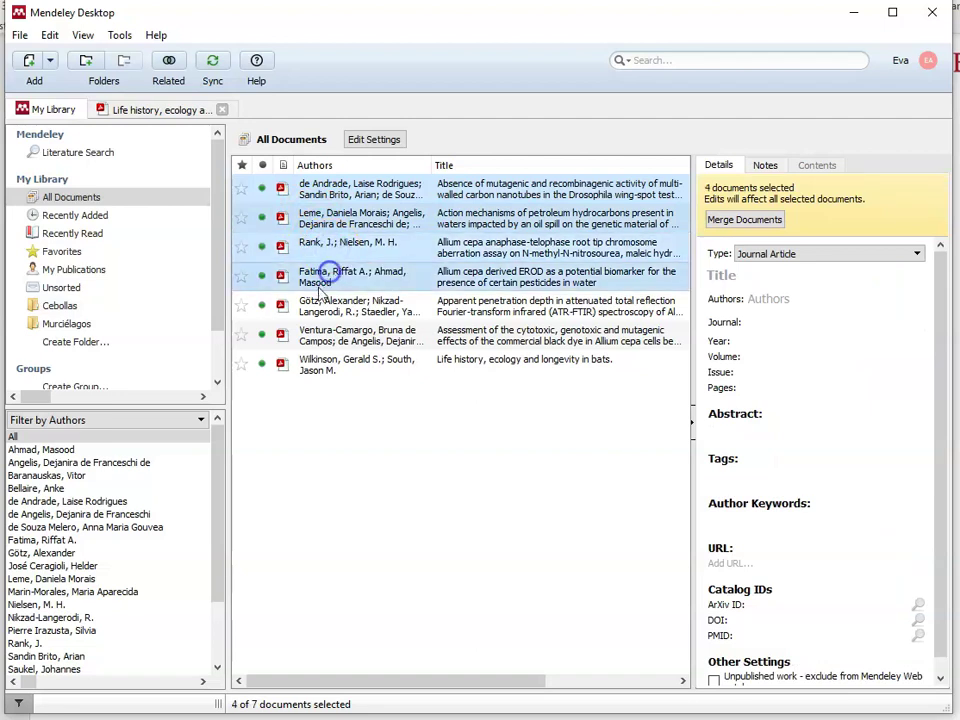
left_click(321, 303, "ctrl")
left_click(316, 336, "ctrl")
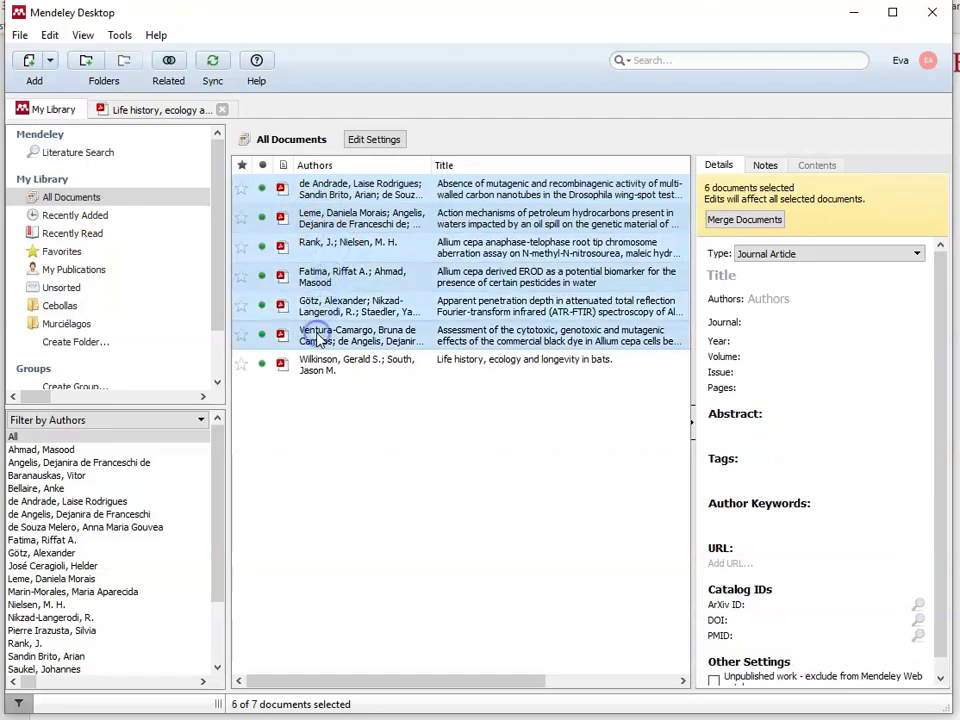
left_click_drag(407, 201, 156, 306)
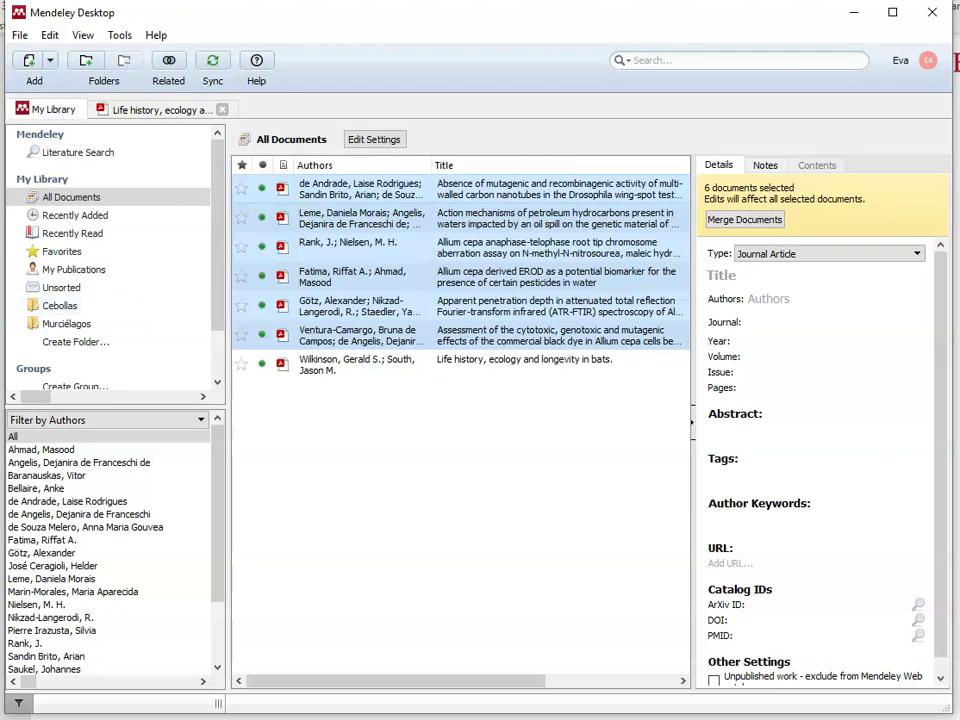
left_click(60, 305)
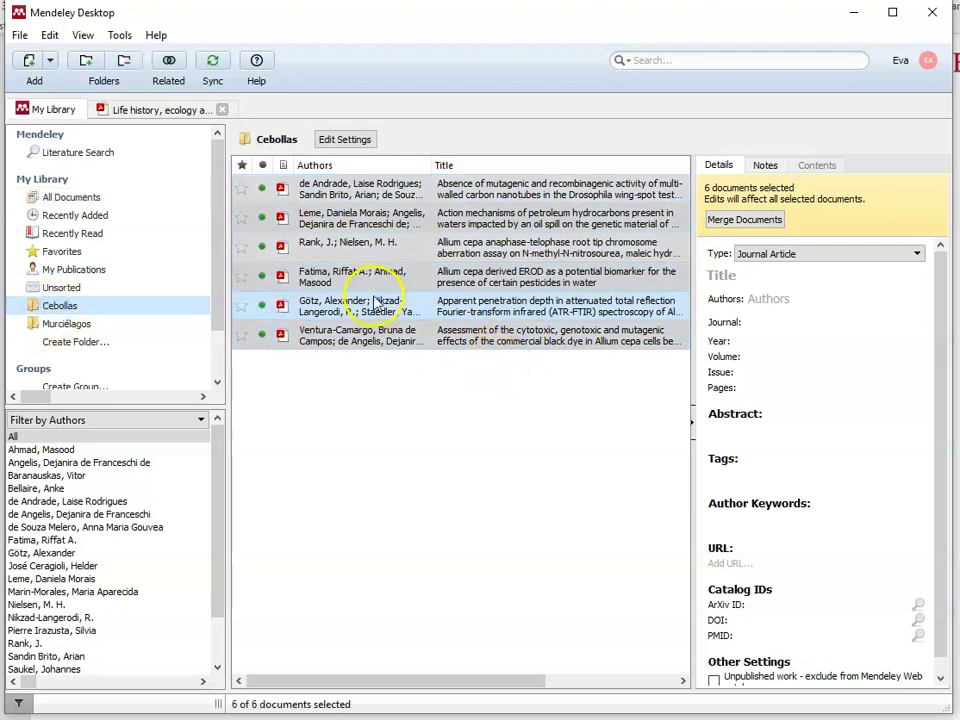
Step: Review the Details pane metadata of the de Andrade, Leme and Rank papers in Cebollas
left_click(400, 340)
left_click(432, 188)
left_click(364, 189, "ctrl")
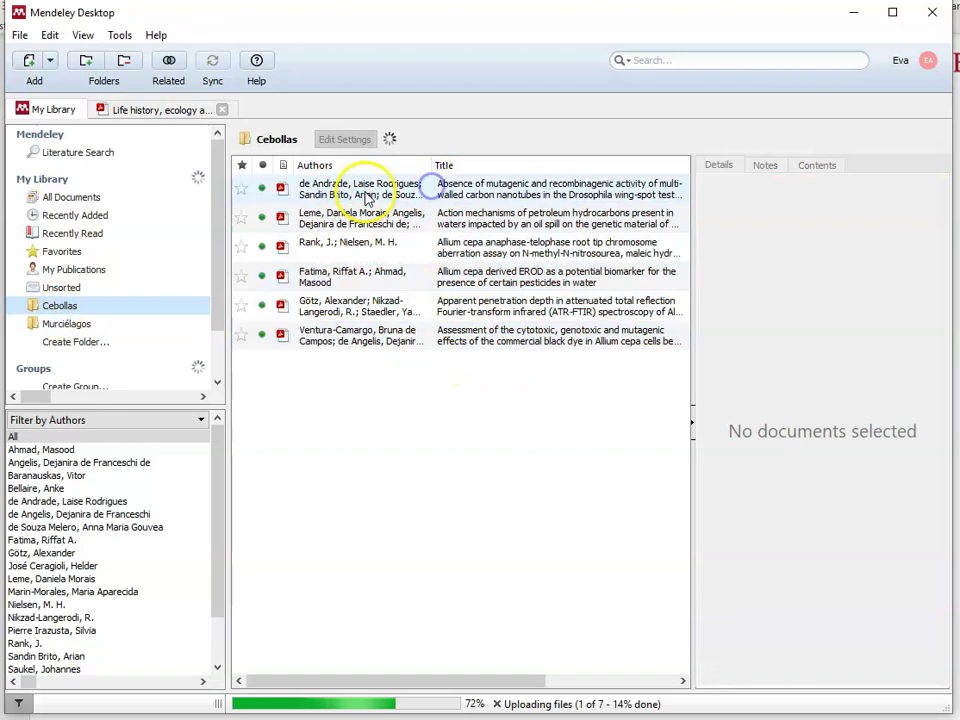
left_click(822, 172)
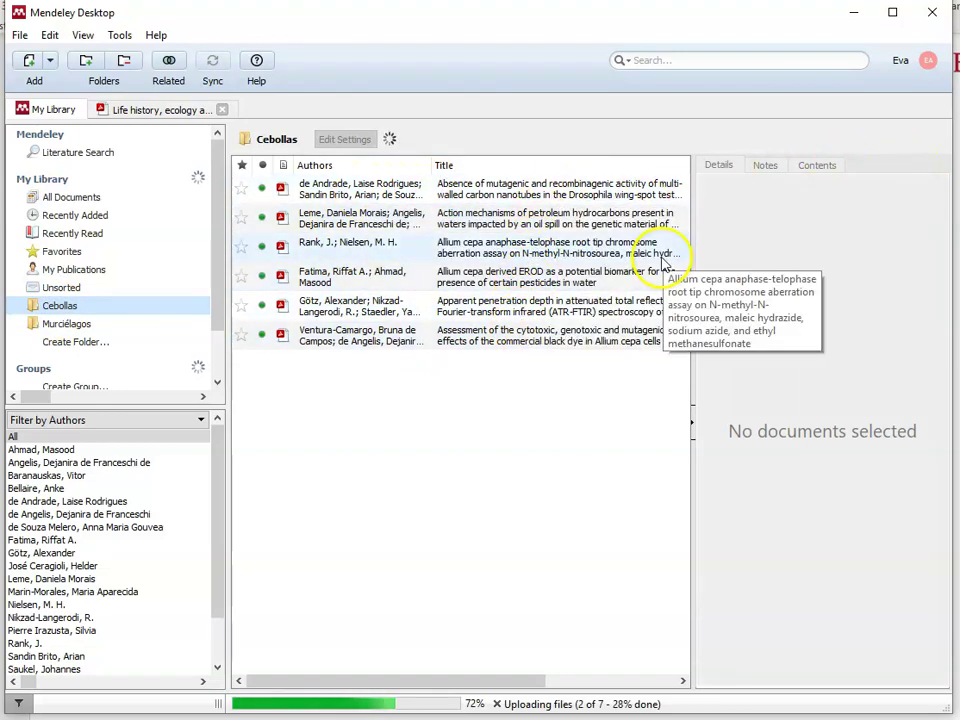
left_click(455, 188)
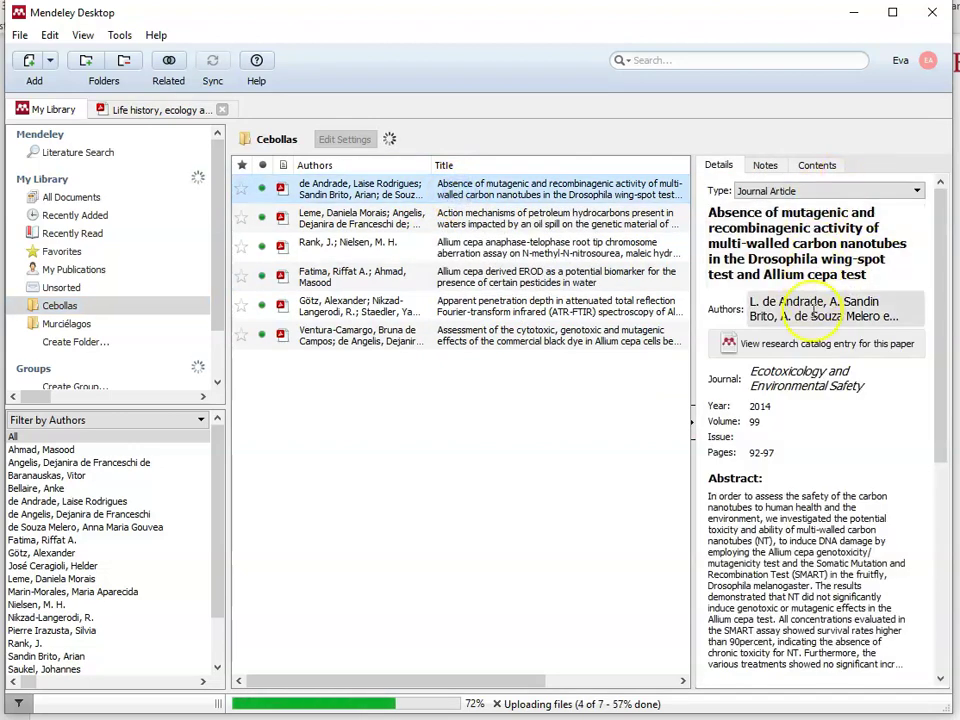
left_click_drag(942, 385, 938, 662)
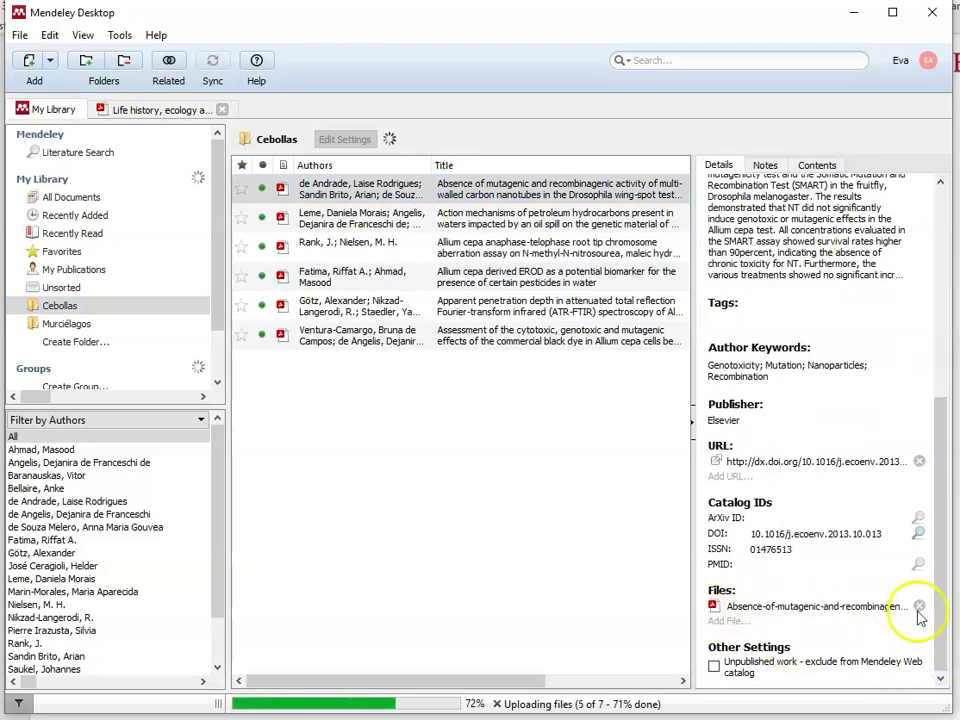
left_click(371, 216)
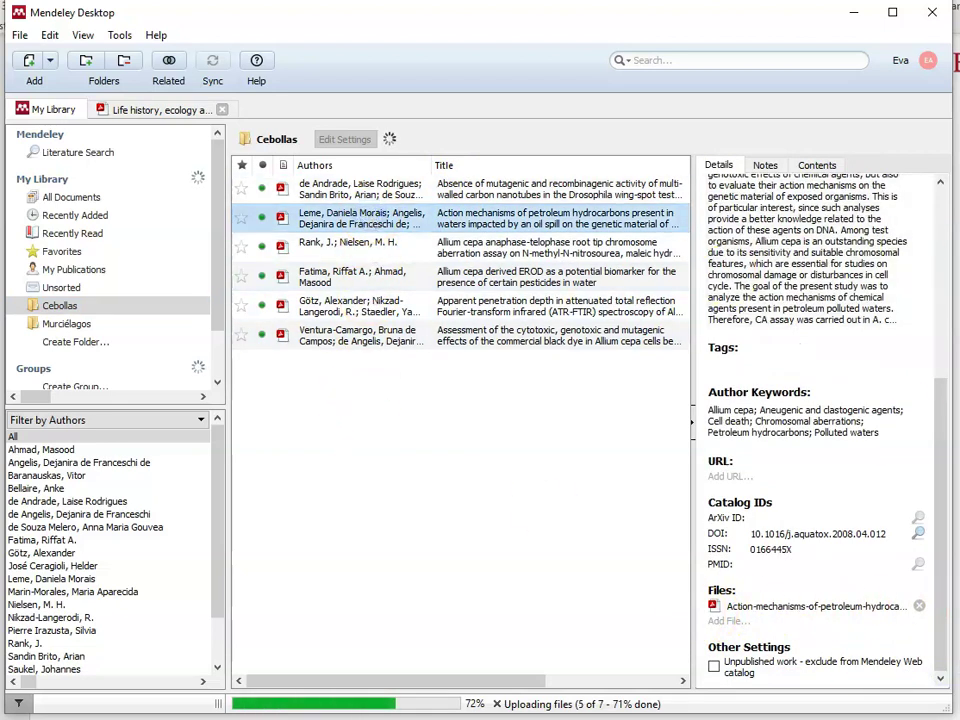
left_click_drag(949, 407, 949, 200)
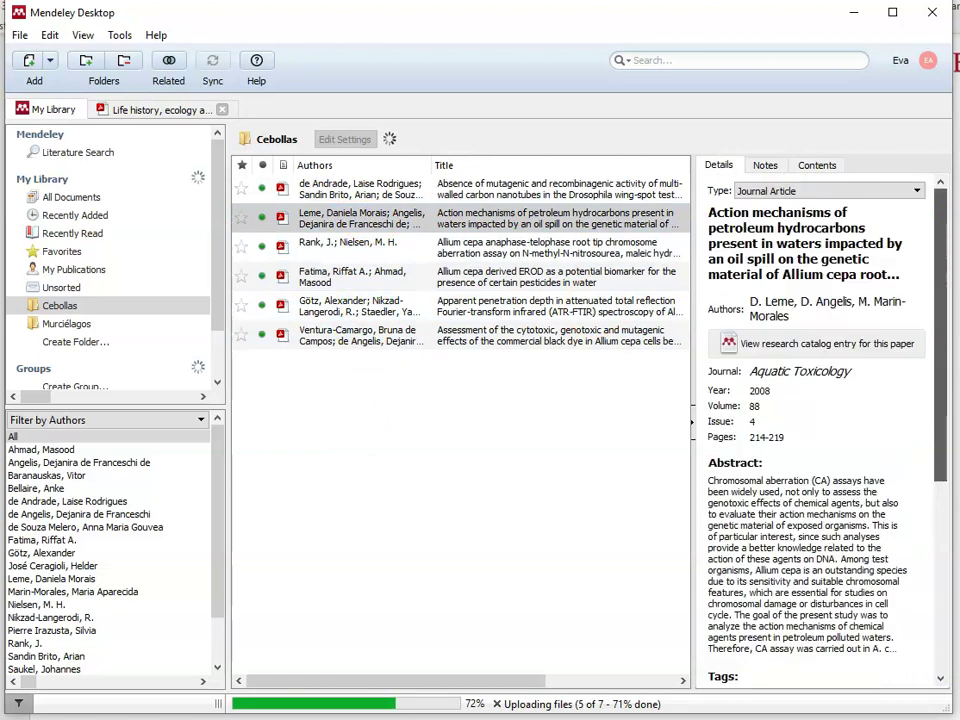
left_click(435, 246)
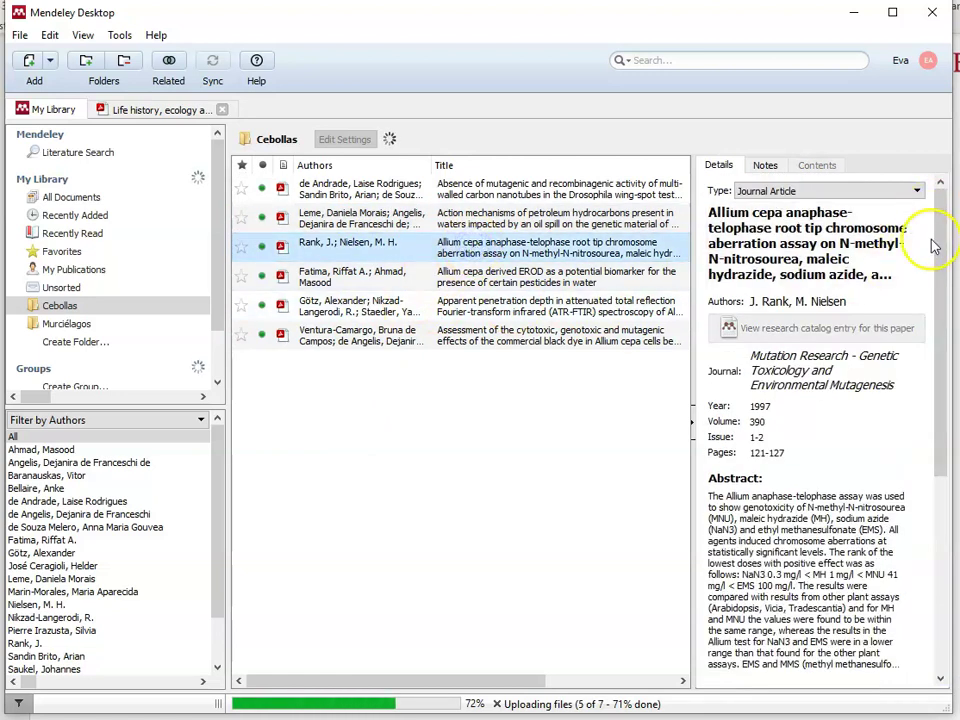
left_click_drag(936, 238, 934, 561)
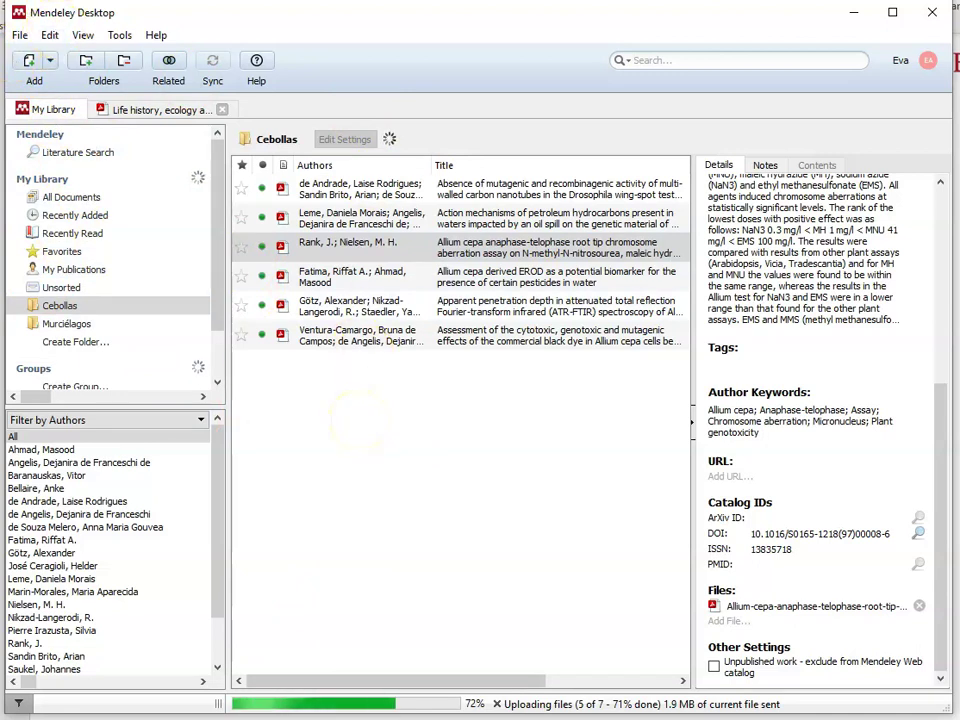
left_click(22, 37)
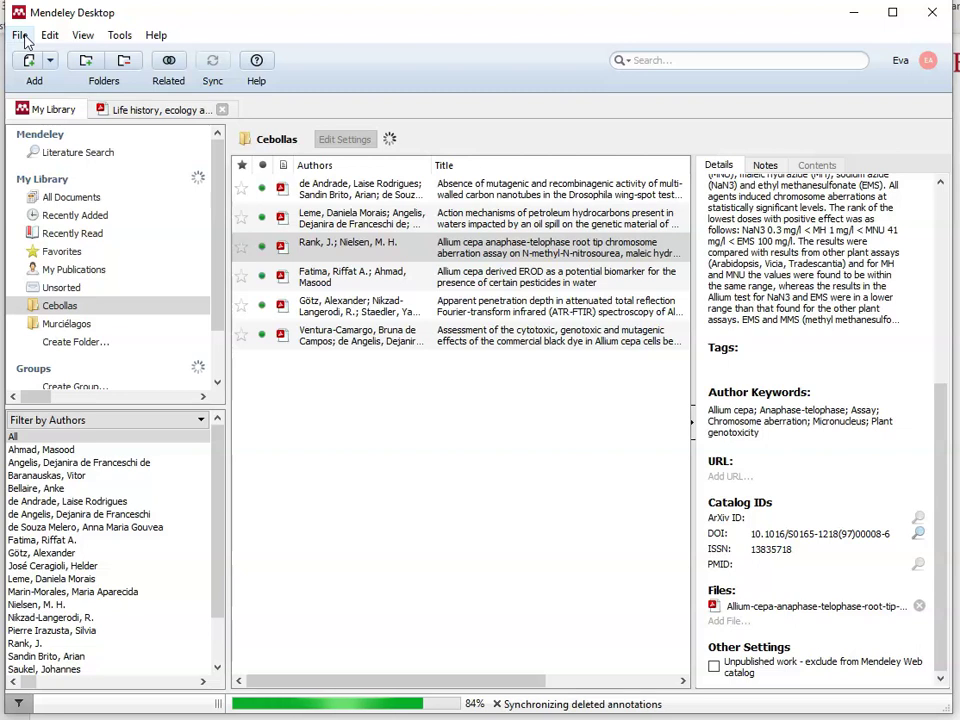
Step: Glance at the File menu, then choose Add Entry Manually from the Add button's dropdown
left_click(97, 195)
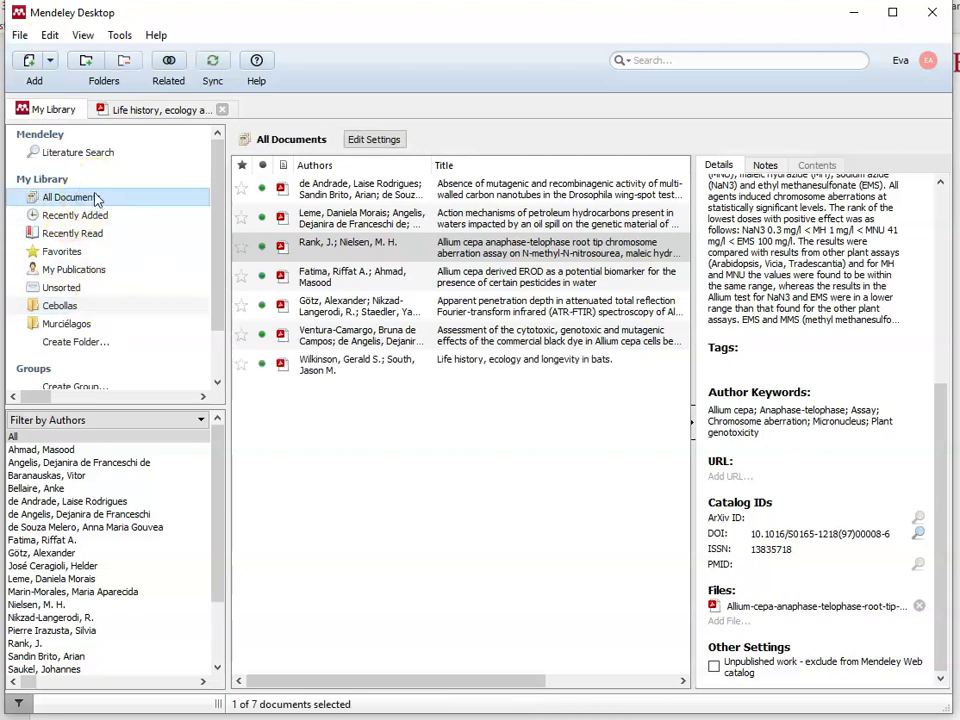
left_click(30, 40)
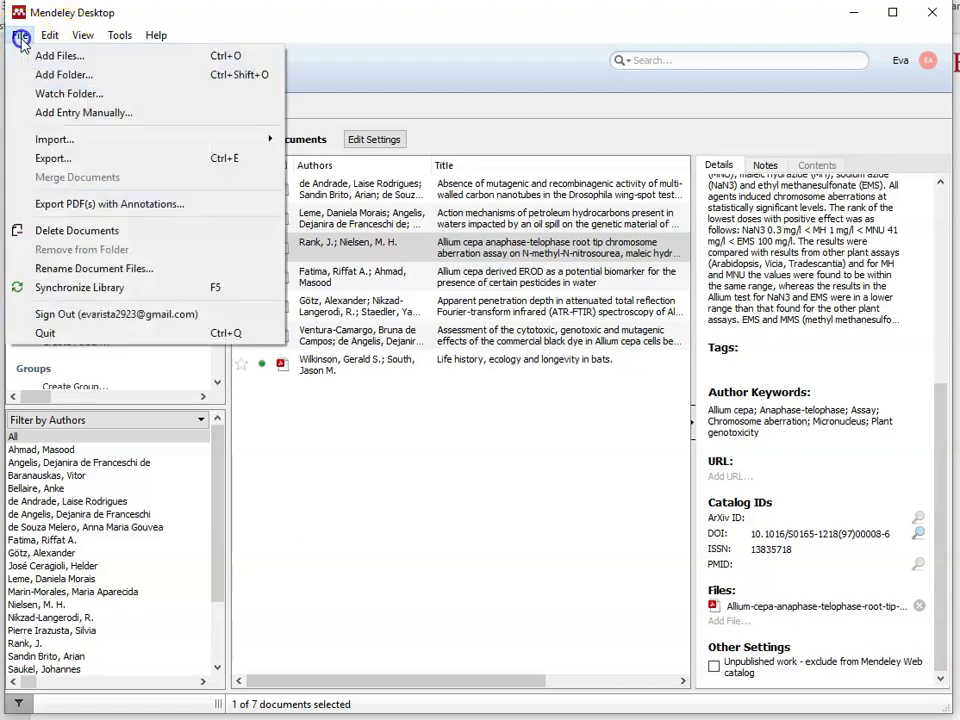
left_click(15, 36)
left_click(50, 61)
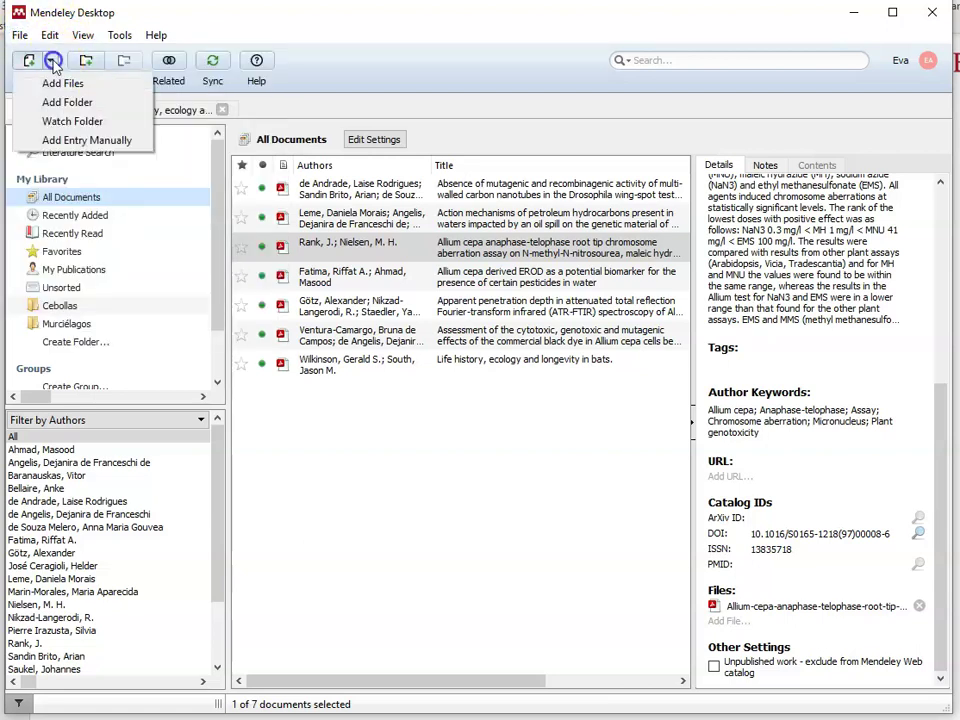
left_click(86, 140)
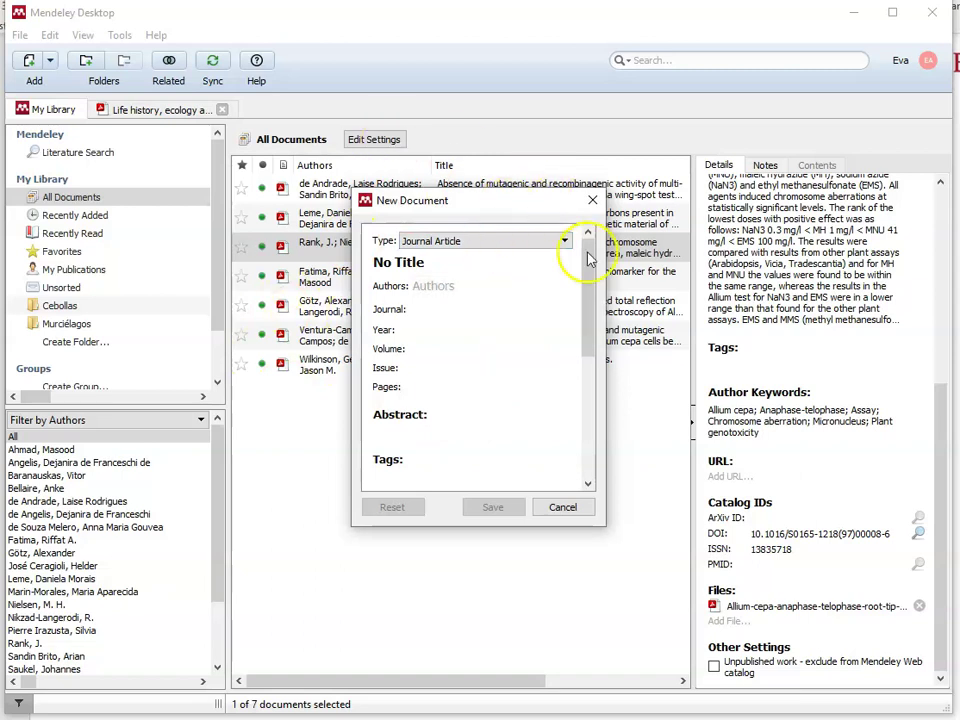
Step: Enlarge the form, set type to Book Section, and replace 'No Title' with 'Percepciones de jornaleros…'
left_click_drag(566, 189, 569, 104)
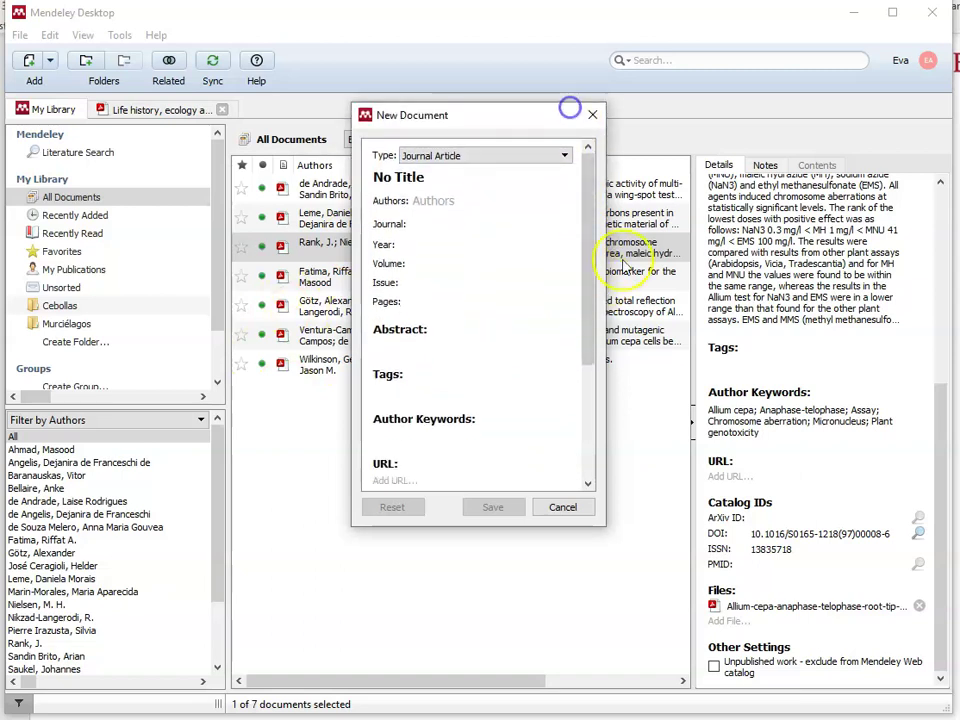
left_click_drag(605, 265, 797, 268)
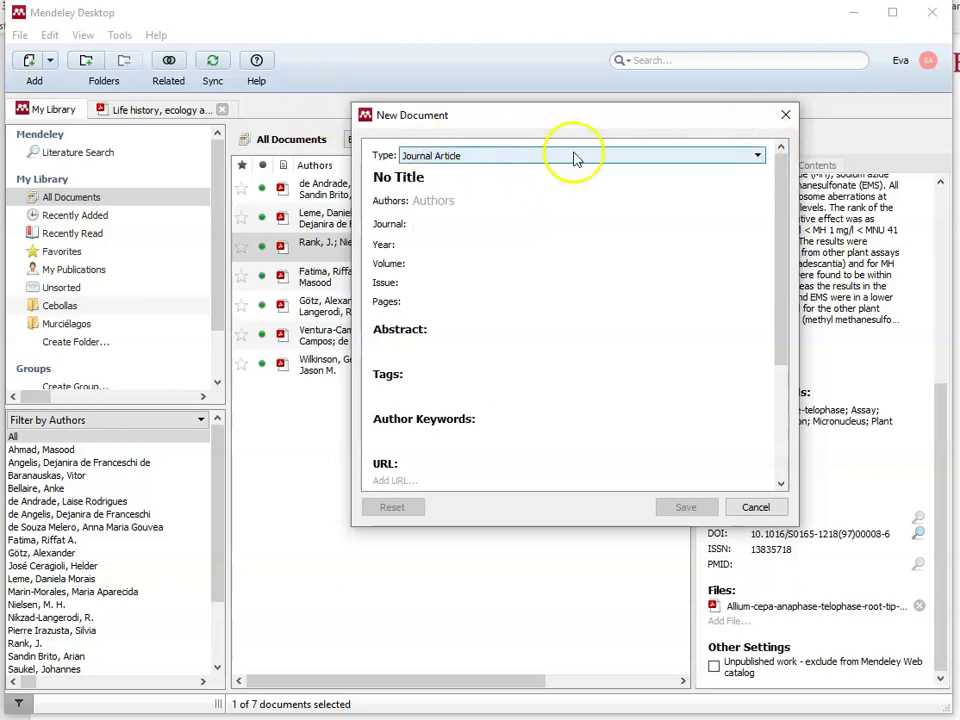
left_click(757, 157)
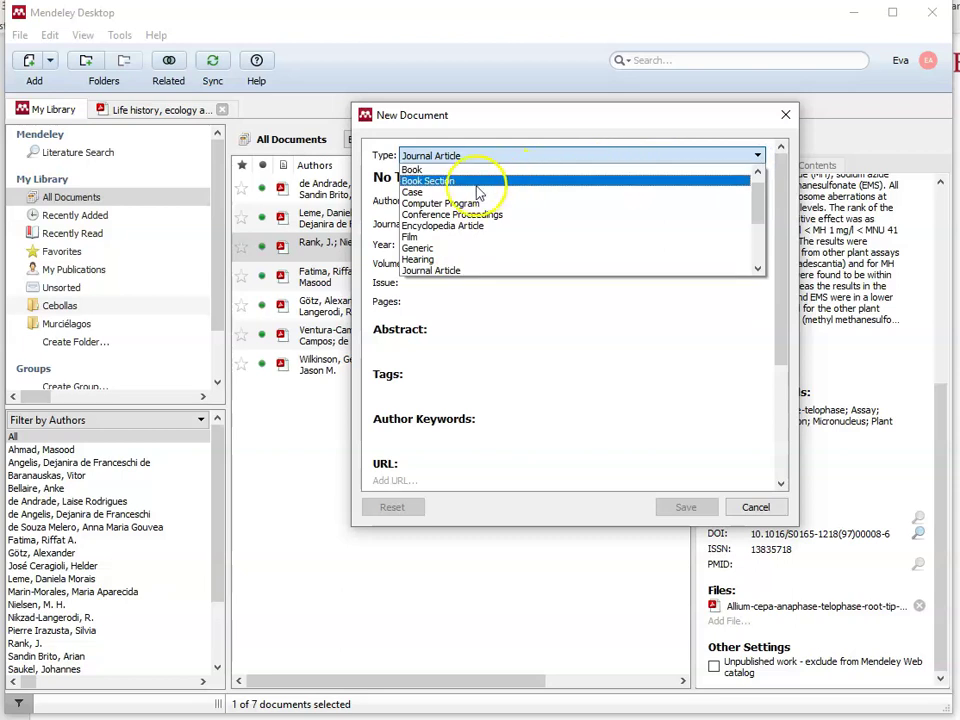
left_click(477, 184)
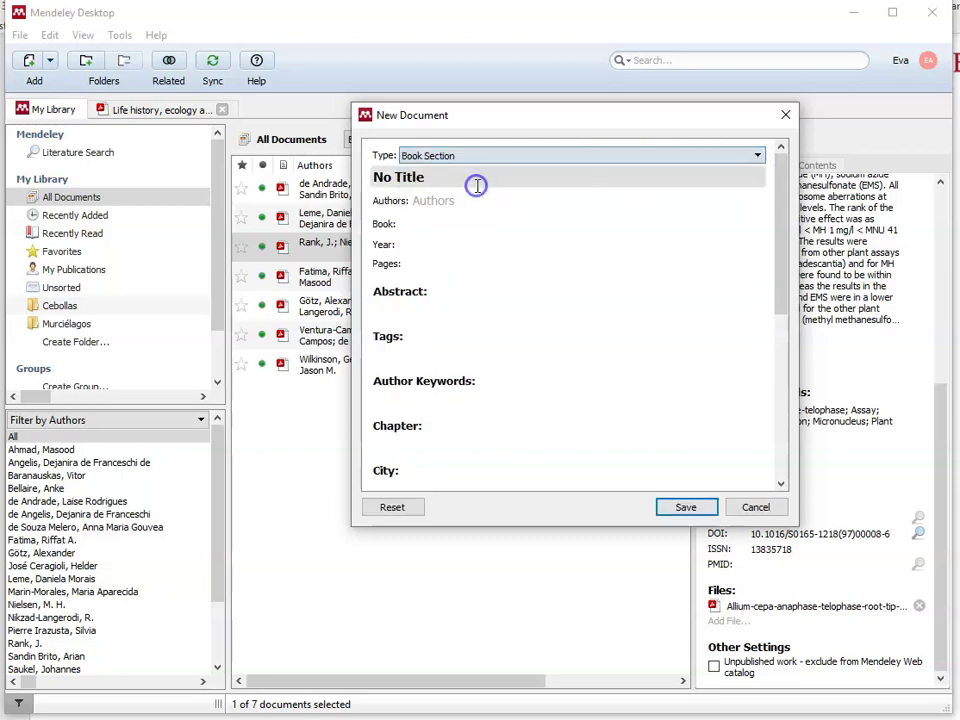
left_click(425, 178)
left_click_drag(428, 176, 340, 168)
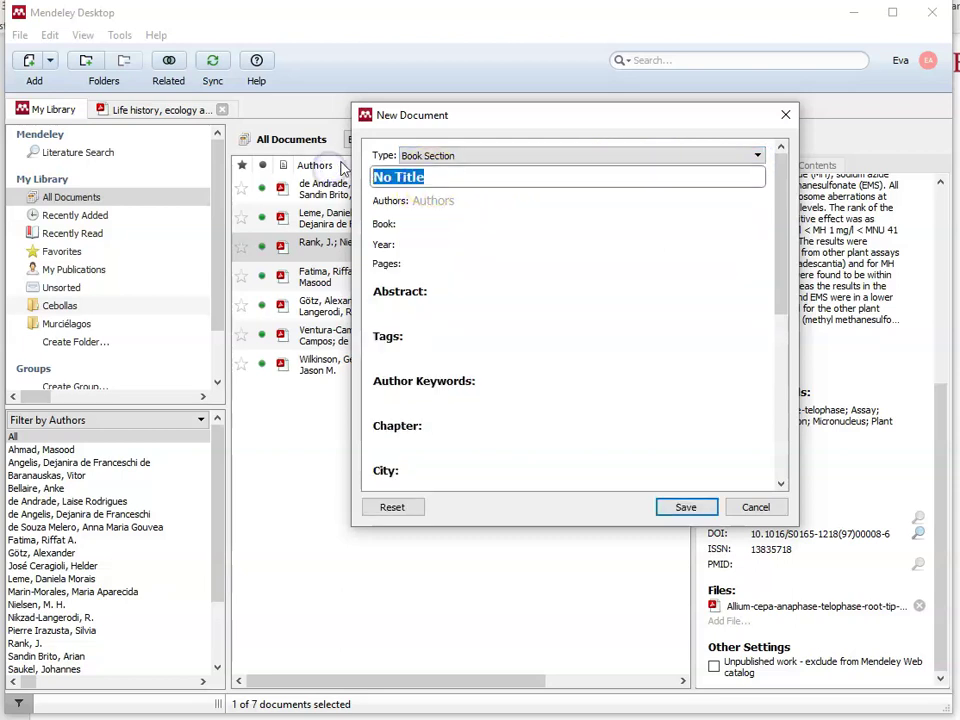
key("BackSpace")
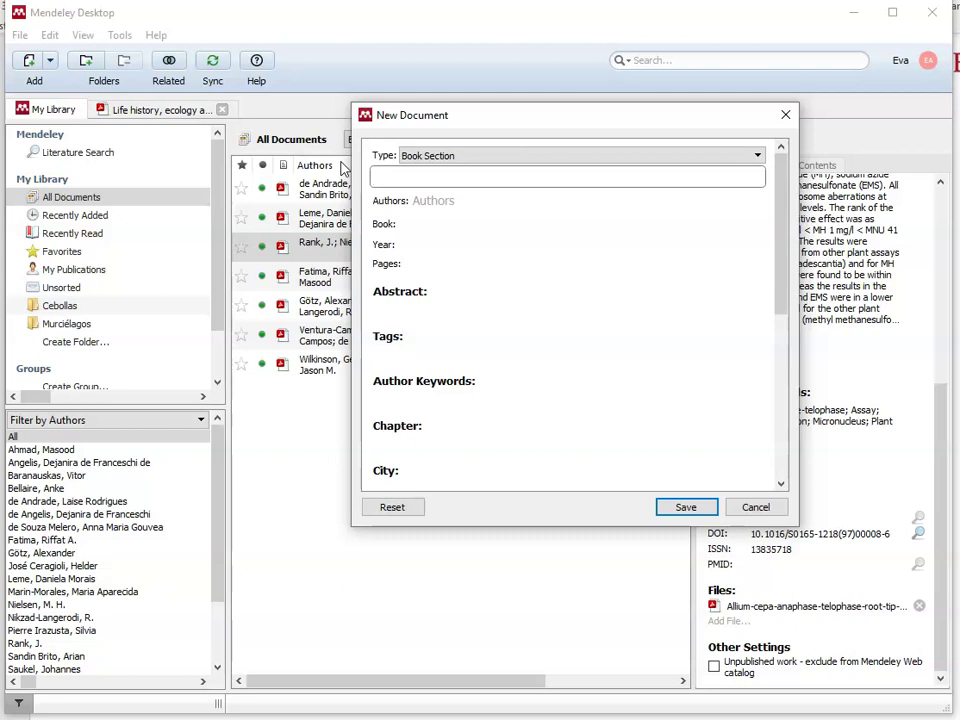
type("Percepcione")
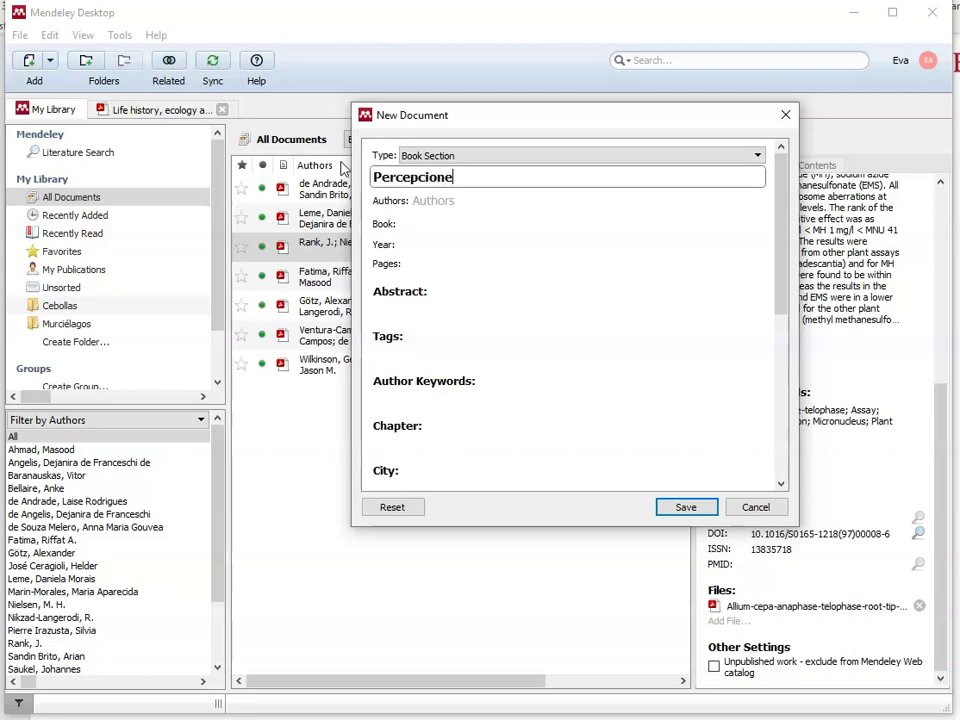
type("s de jornaleros,")
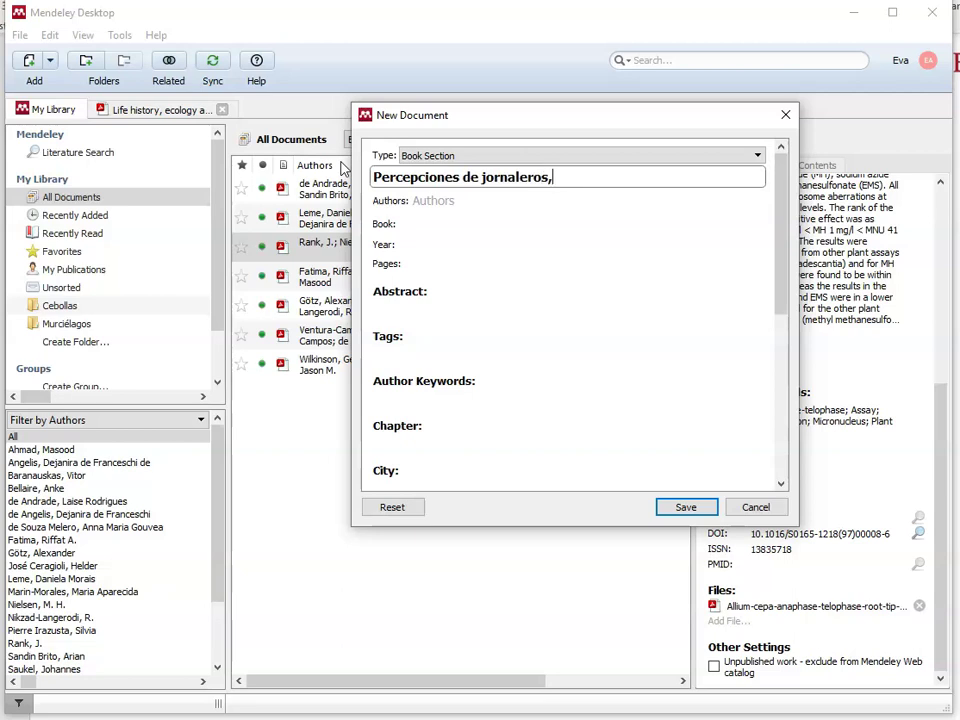
type(" productores y expertos")
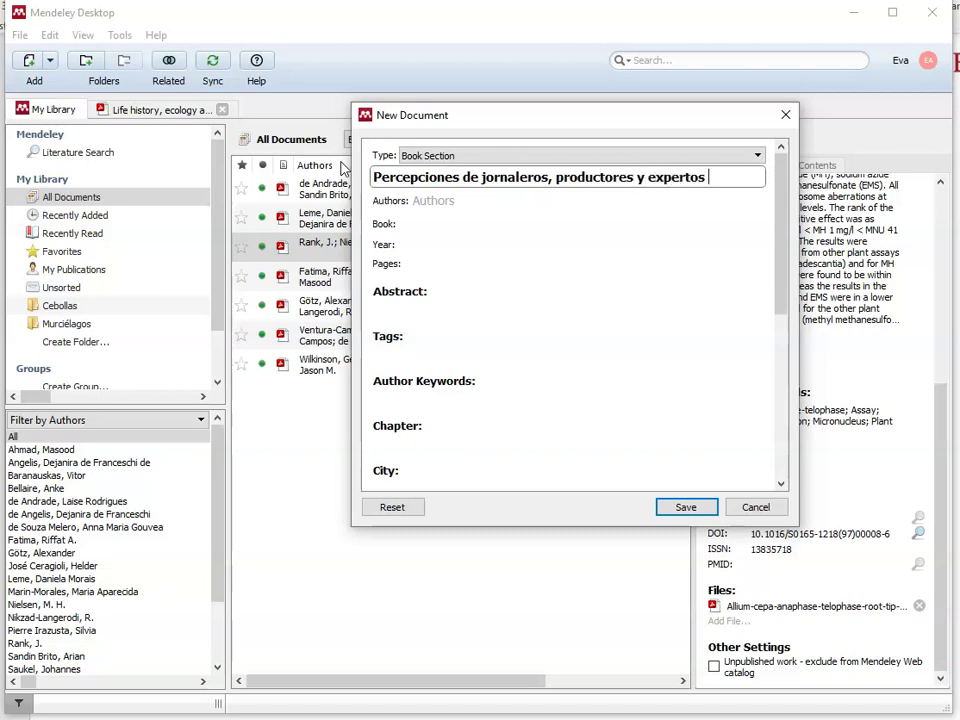
type(" sobre la relaci")
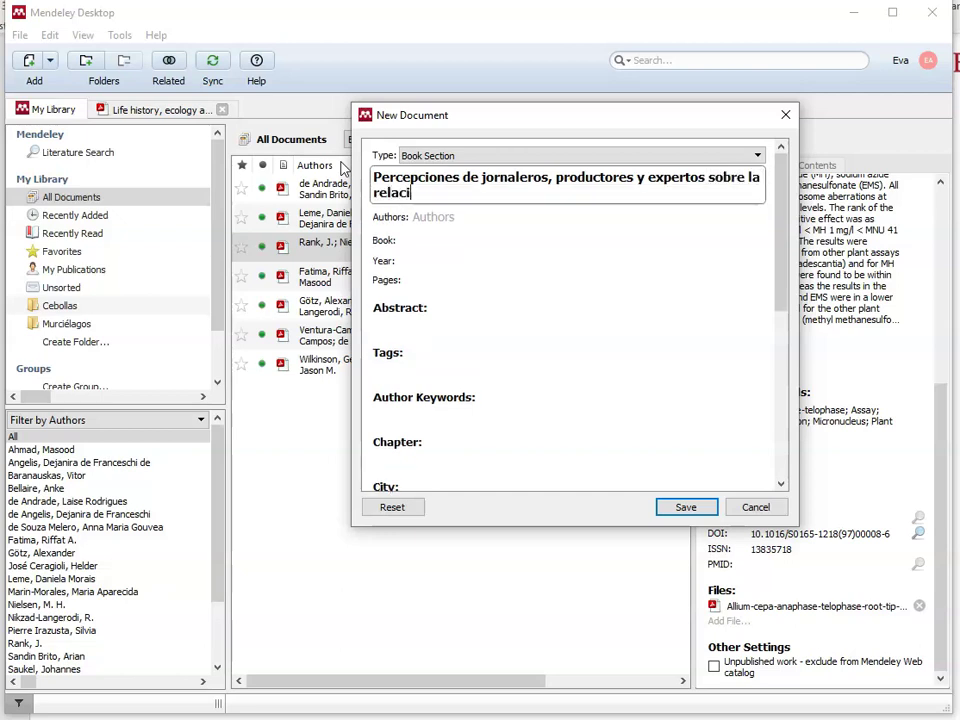
type("ón plaguicidas")
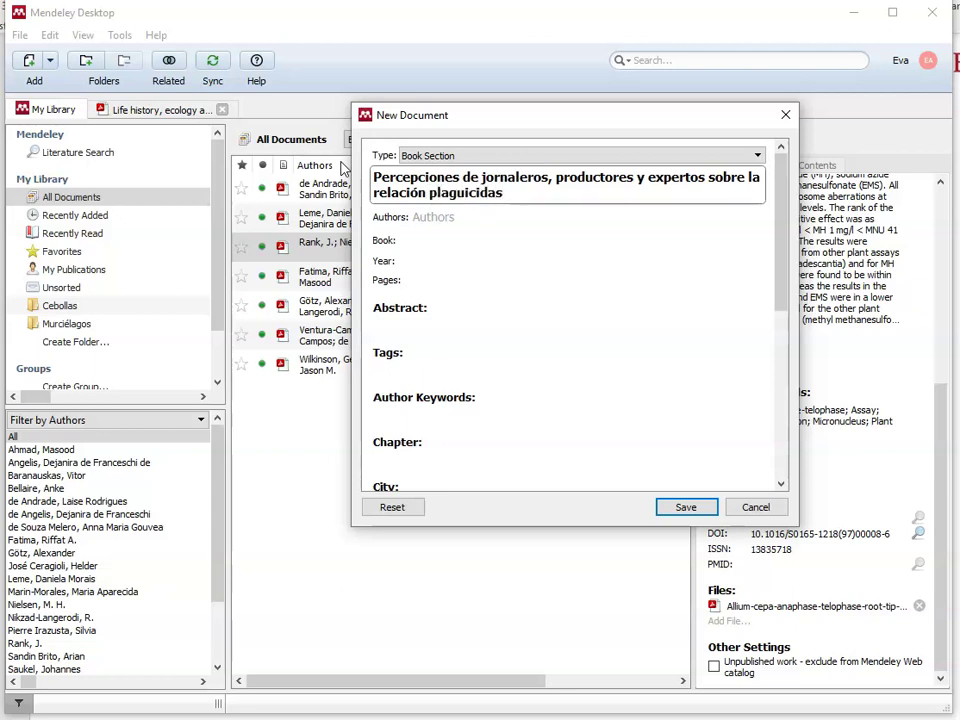
type("-cáncer: e")
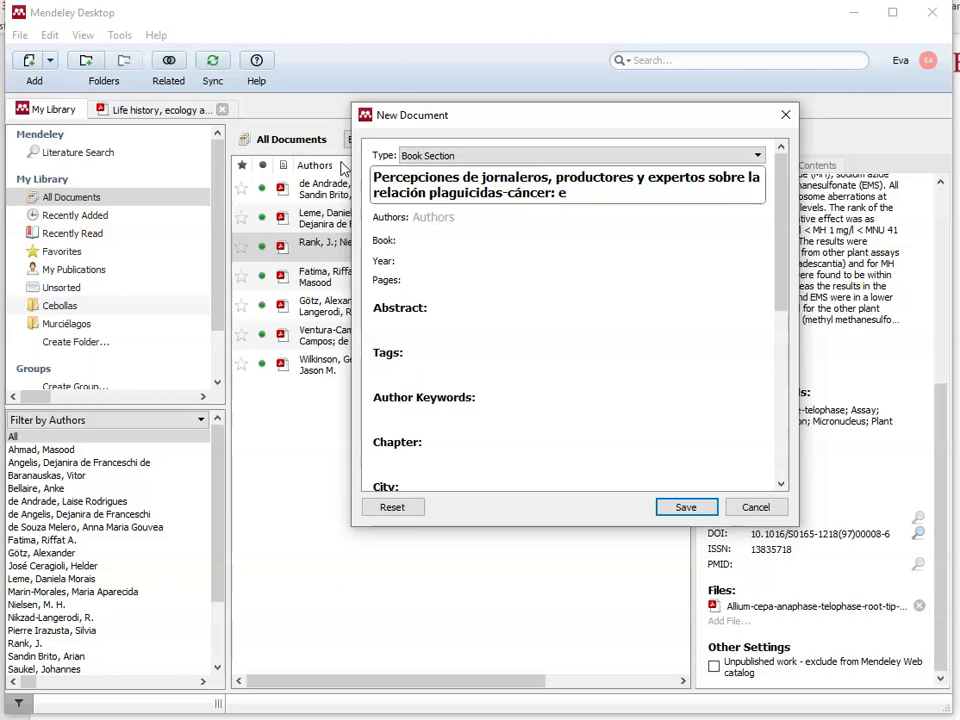
type("l caso de Maneadero")
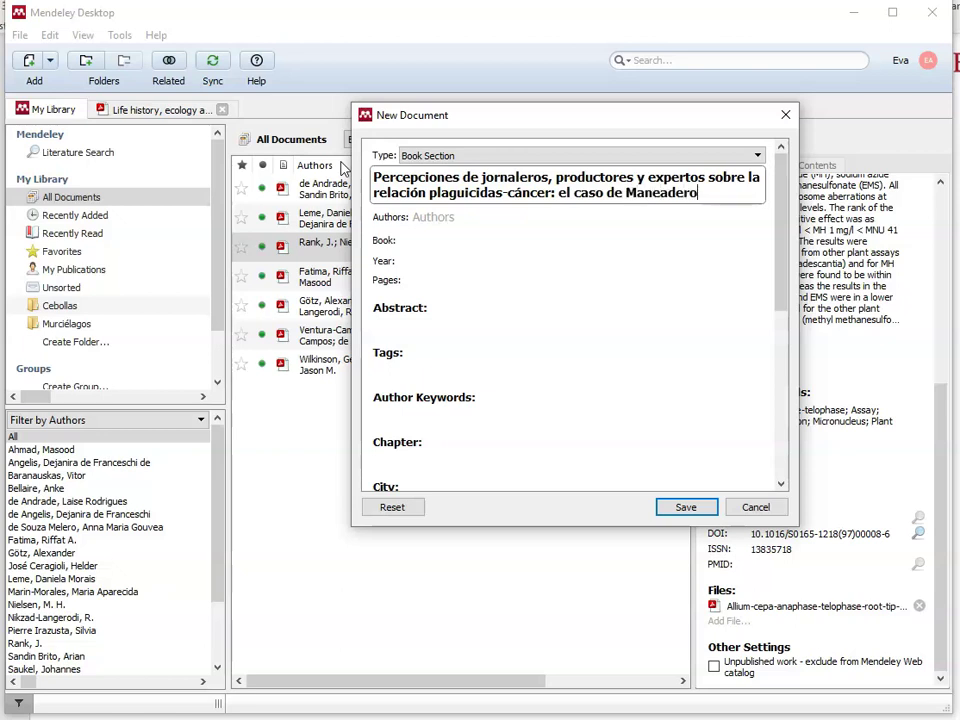
type(" y San Quintín")
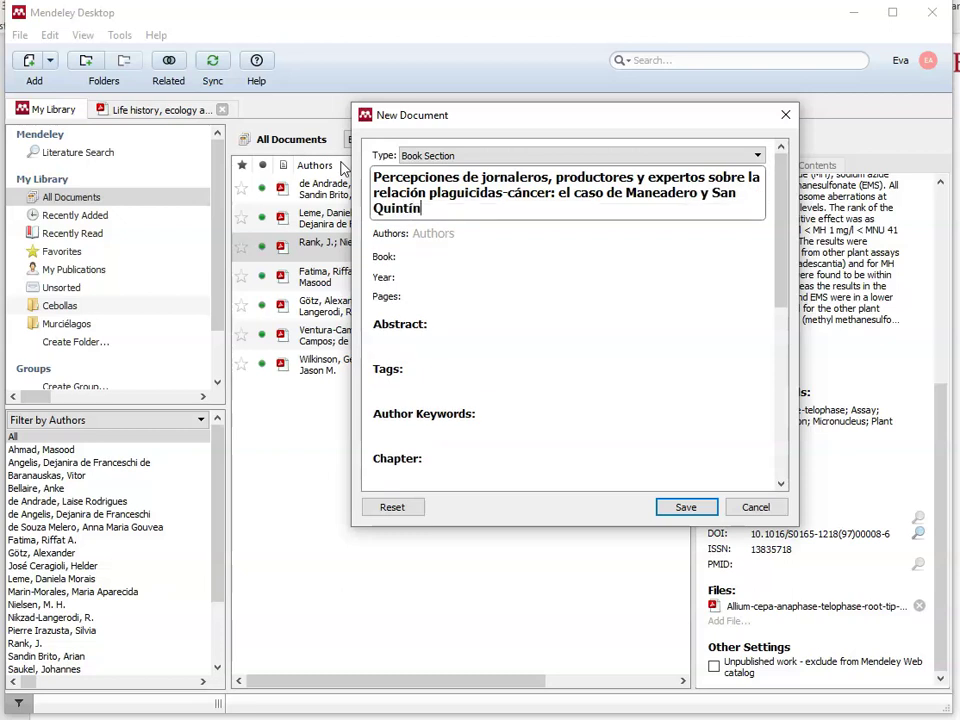
type(" en Baja California")
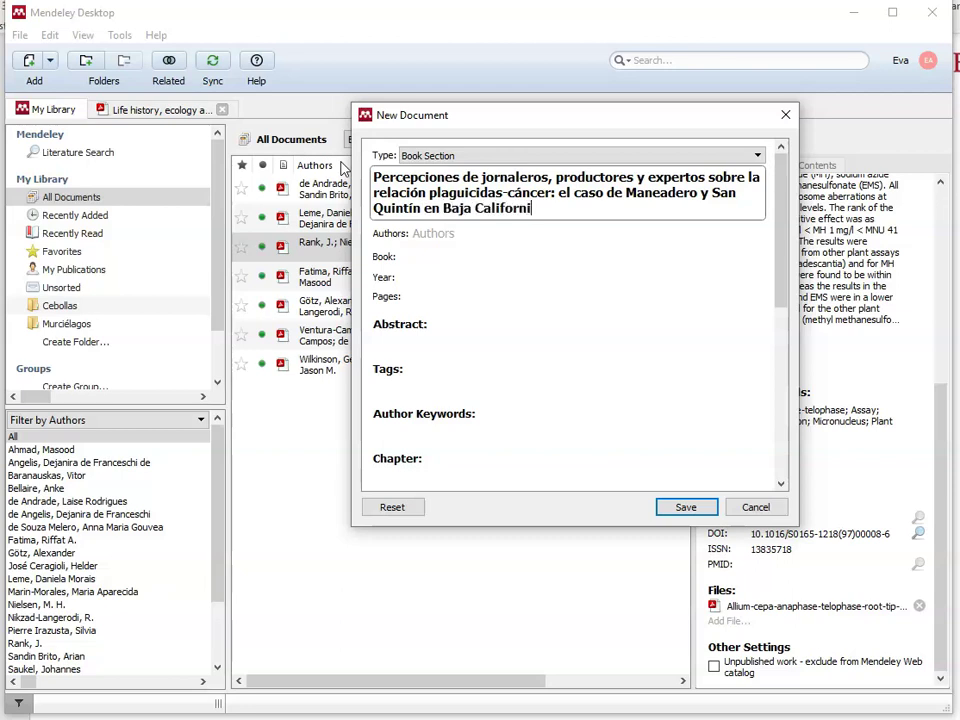
Step: Move from the completed title to the Authors field to begin entering the chapter's authors
left_click(439, 231)
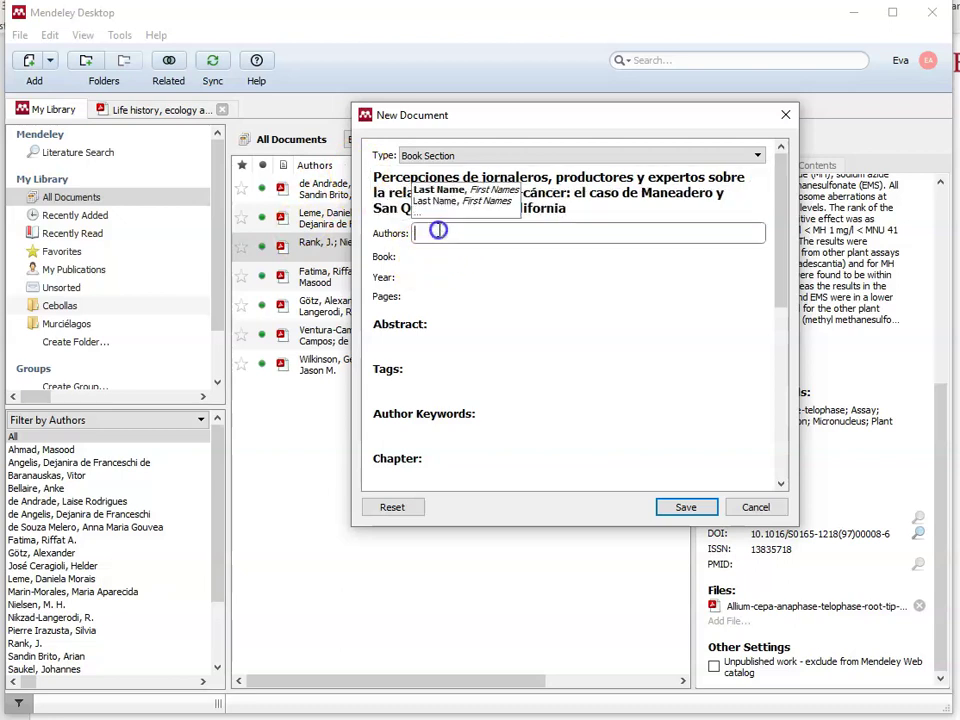
Step: Enter the chapter's three authors, one per line in 'Last, First' format, and commit the list
type("A")
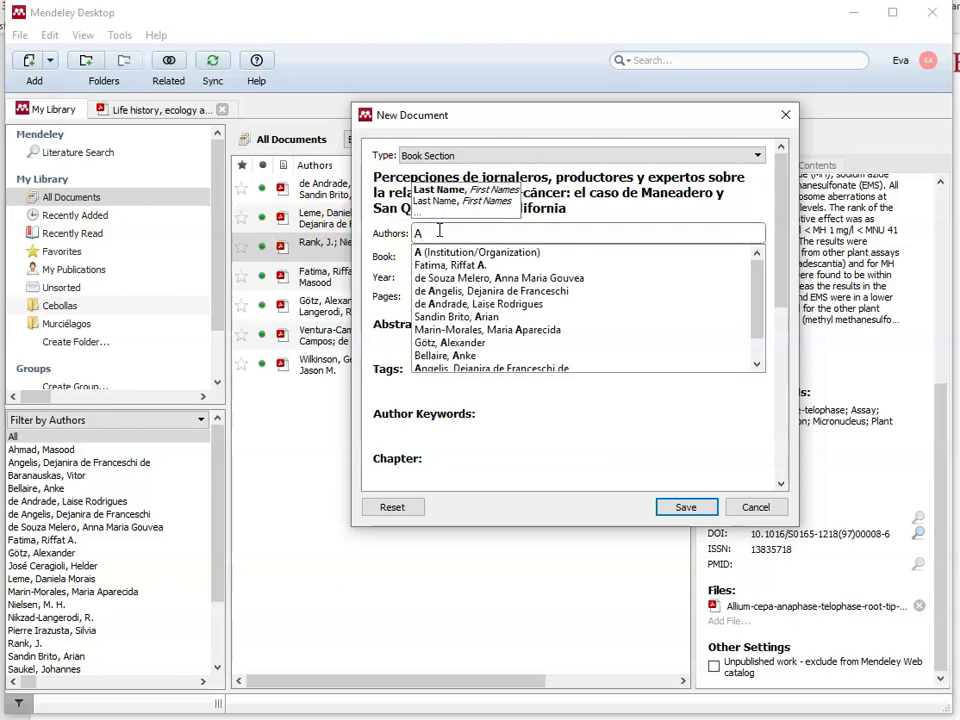
type("rella")
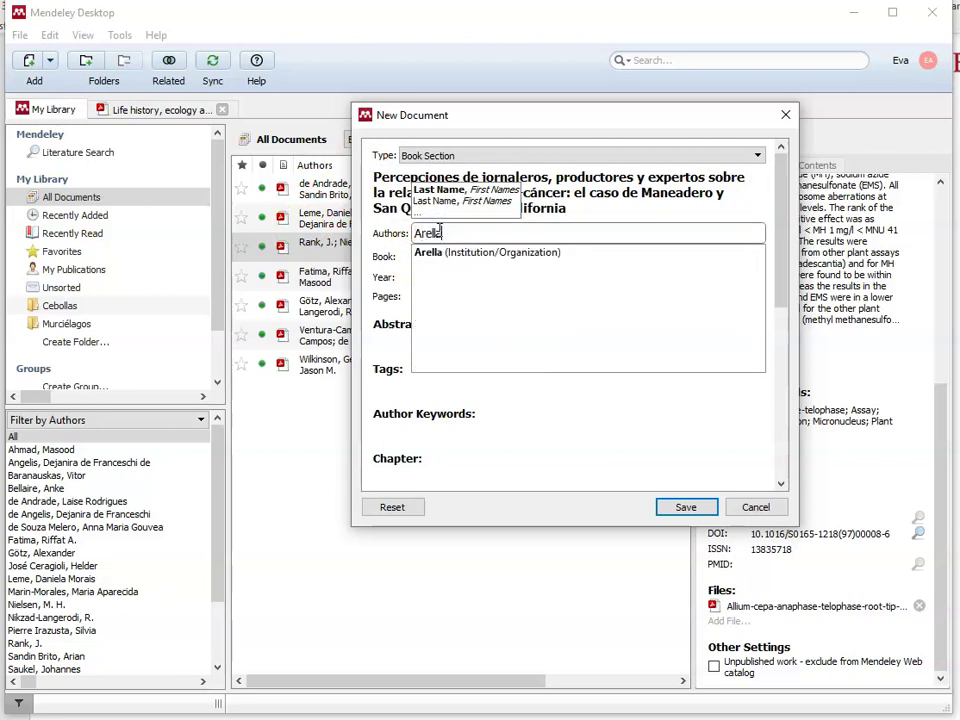
type("no-G")
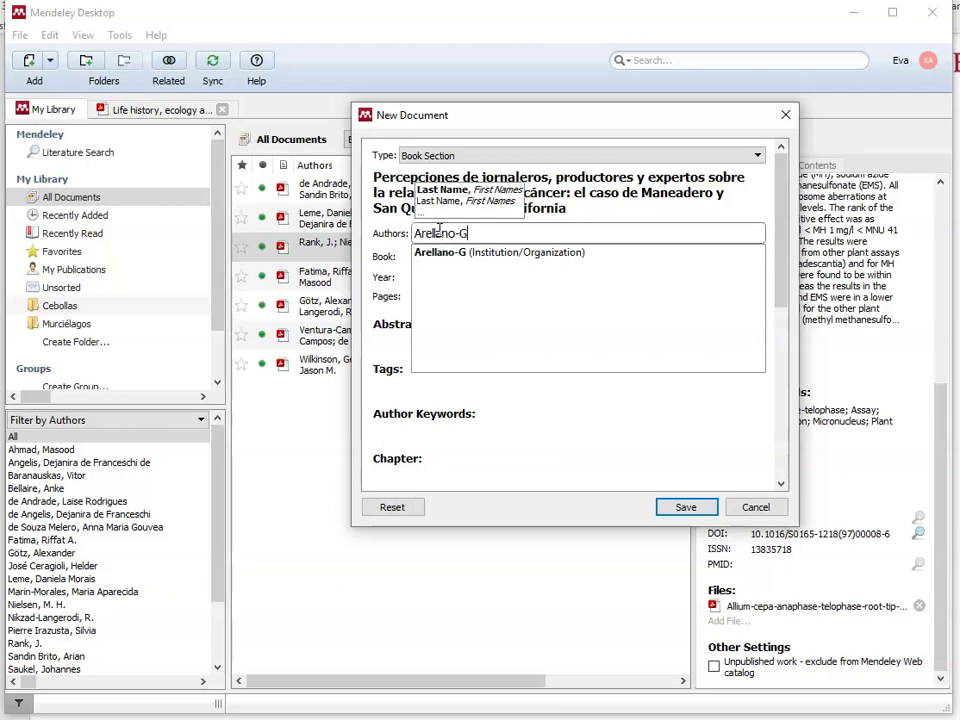
type("arcía,")
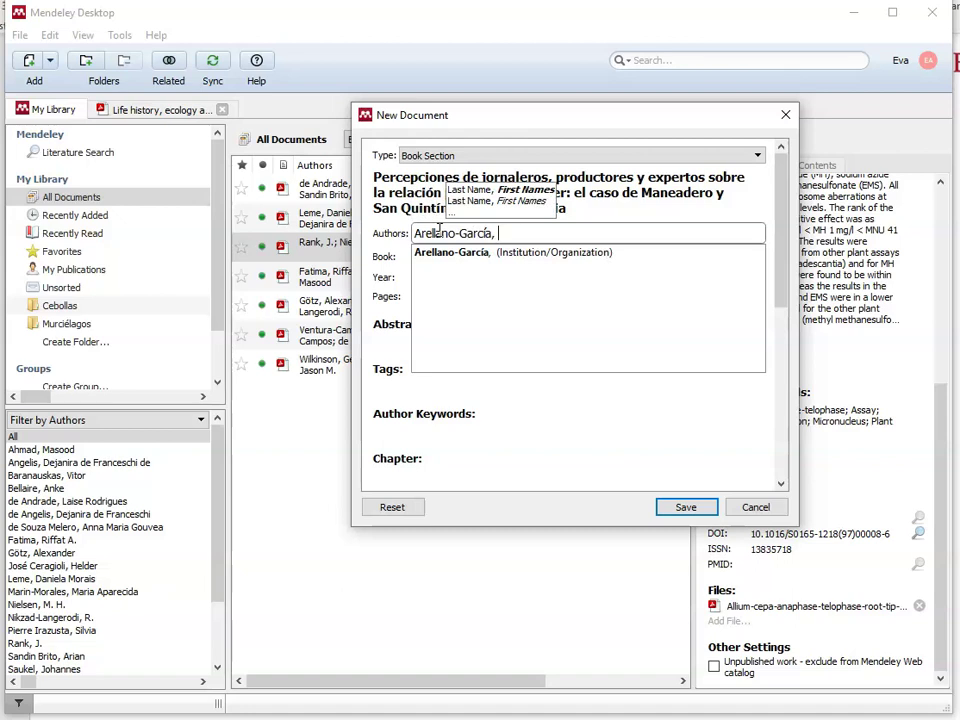
type(" Mar")
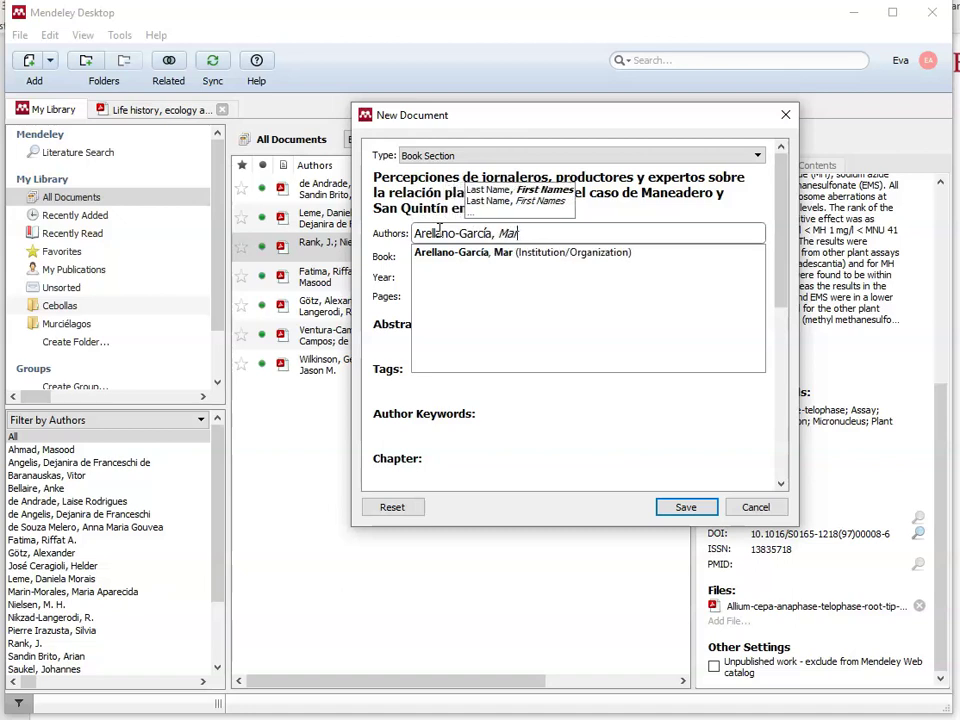
type("ía Evarista,")
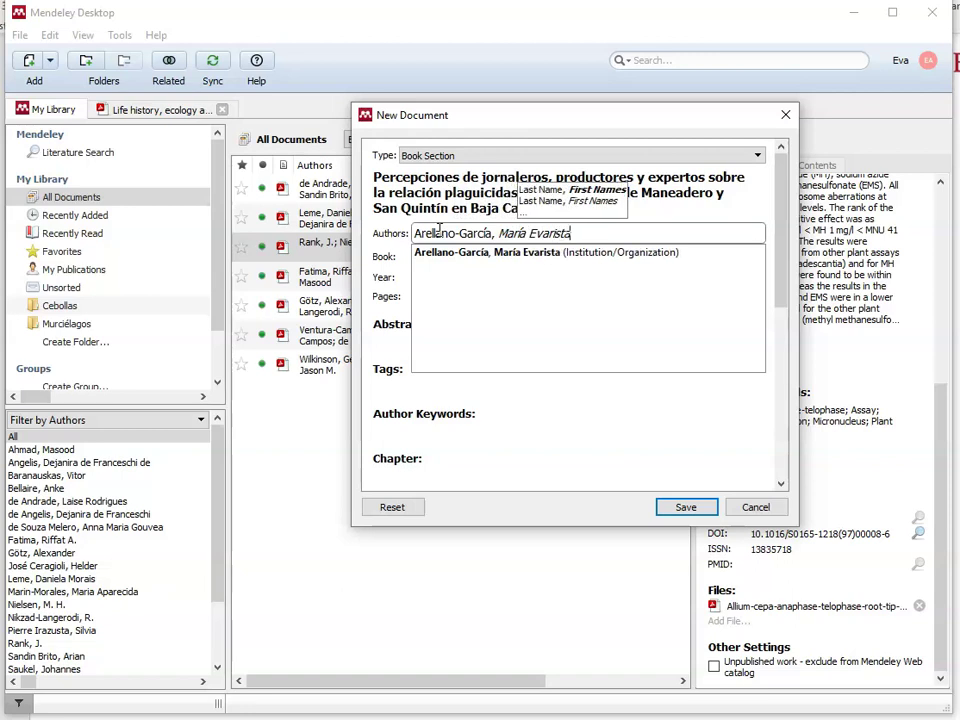
key("Return")
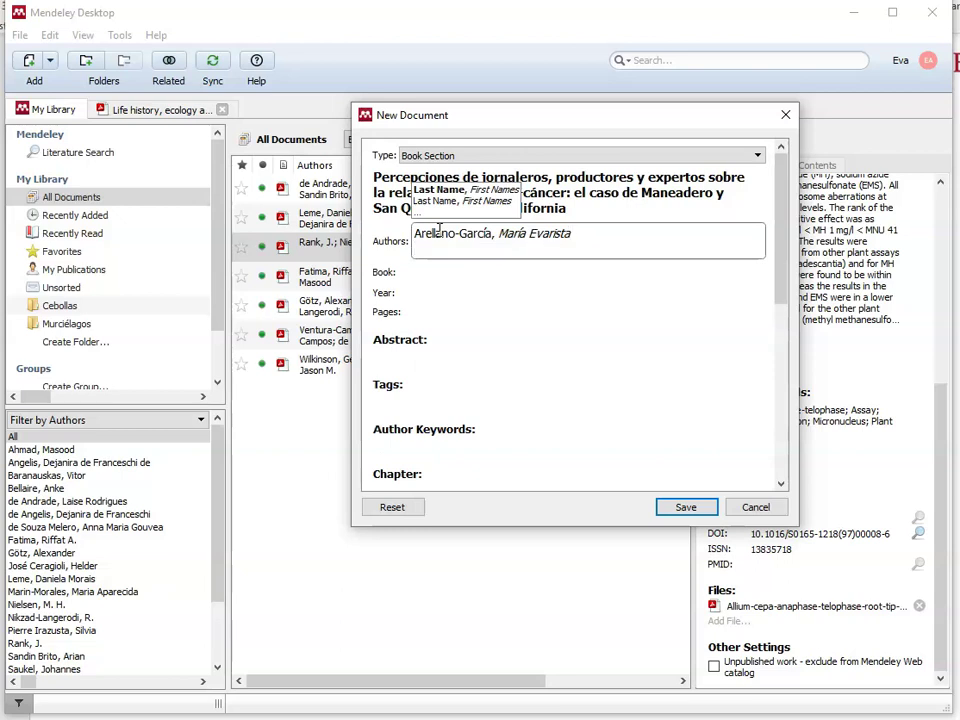
type("Ma")
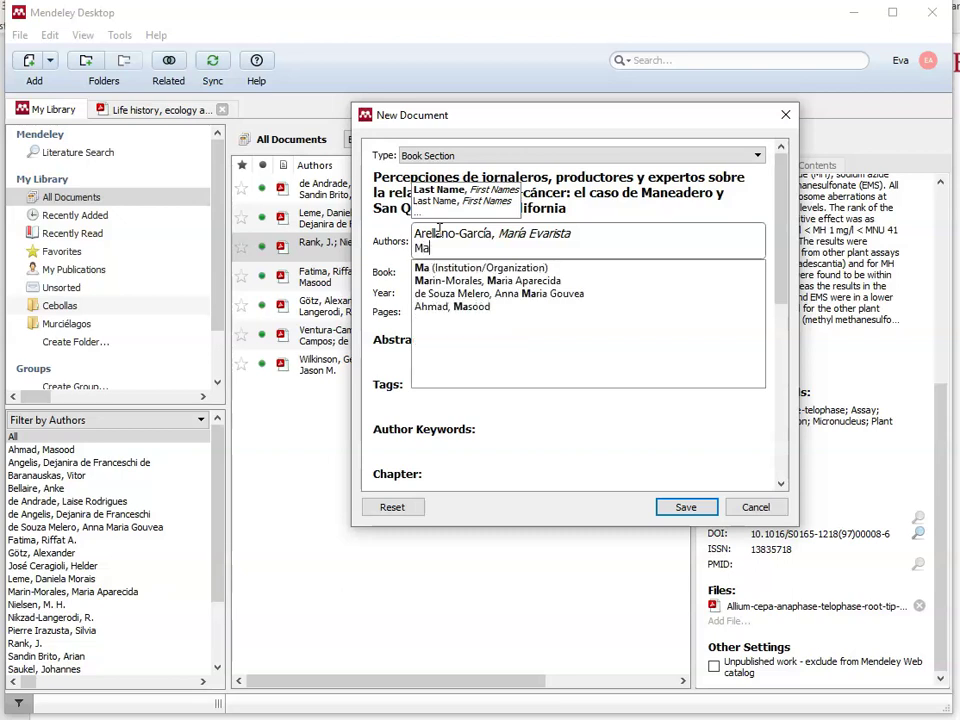
type("rtínez-Vald")
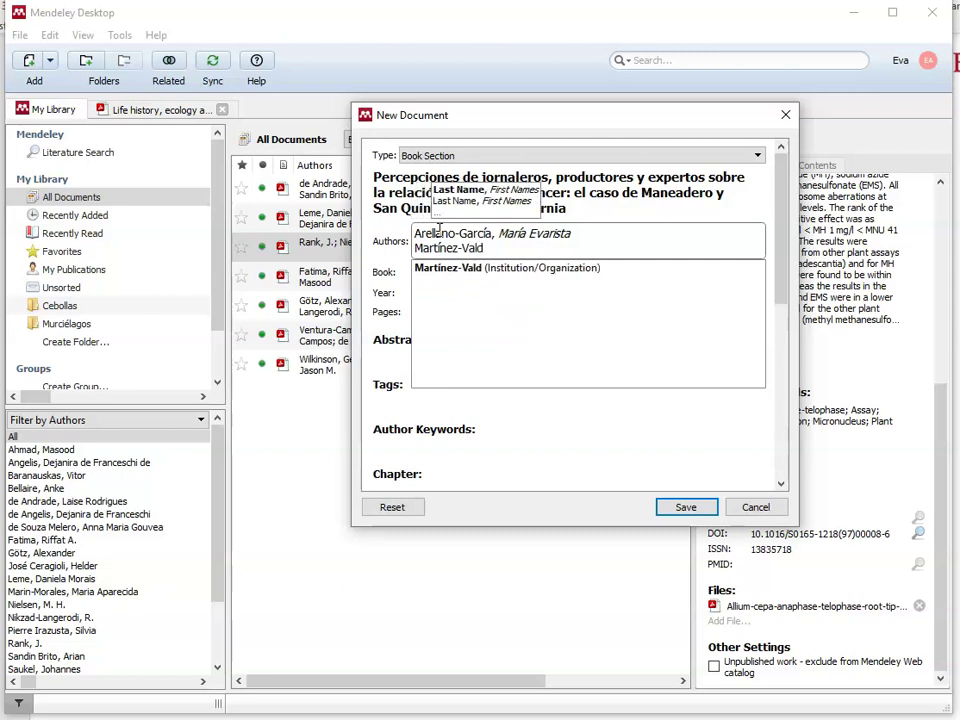
type("és, ")
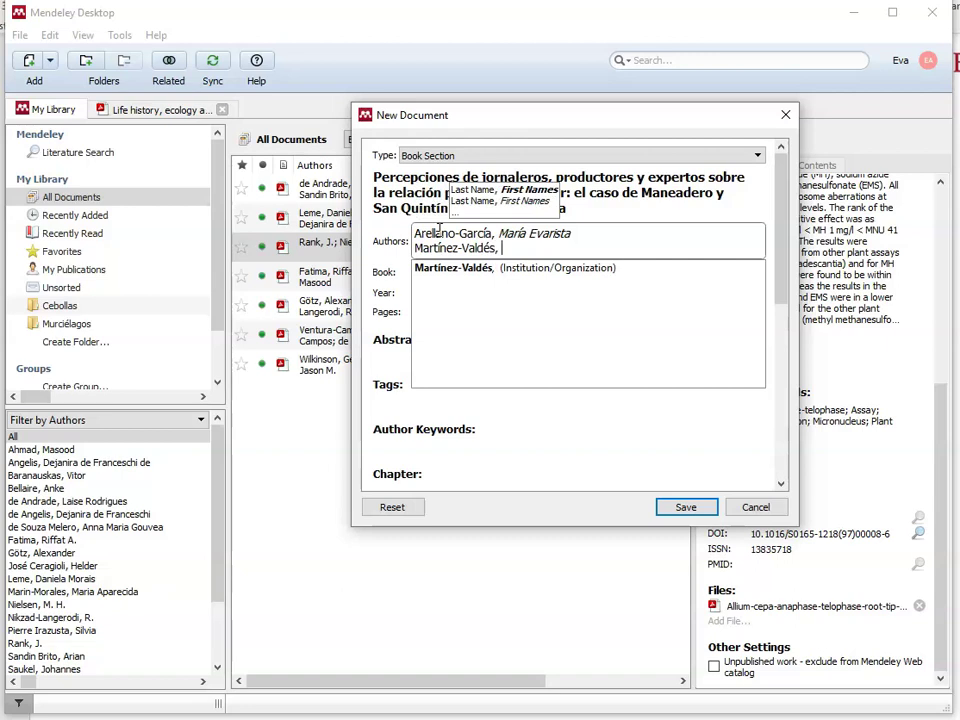
type("Concepción")
key("Return")
type("C")
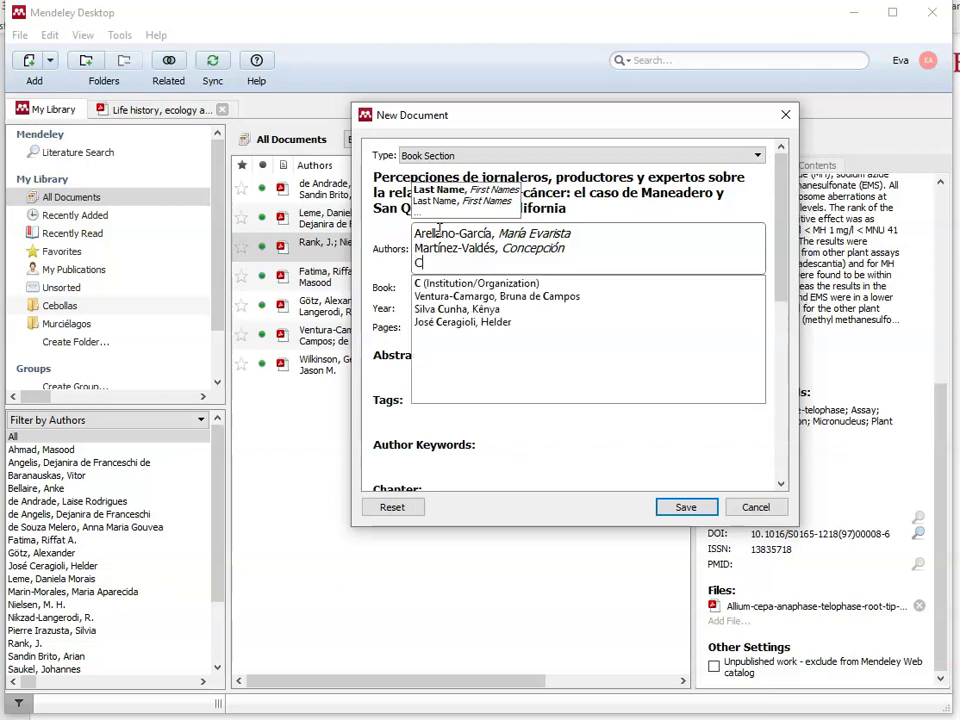
type("amare")
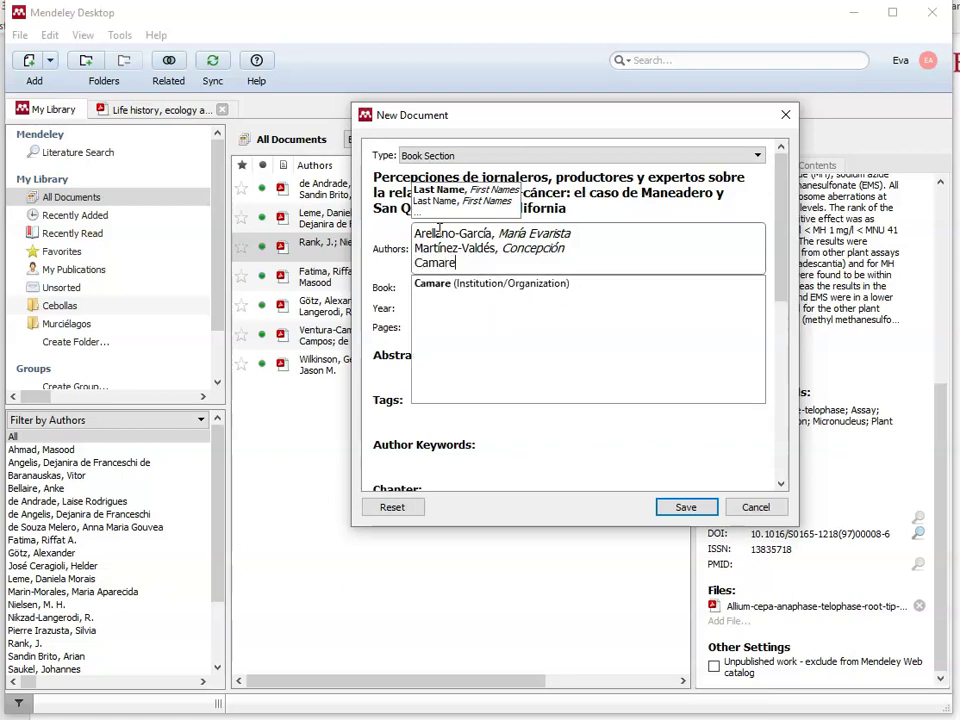
type("na-O")
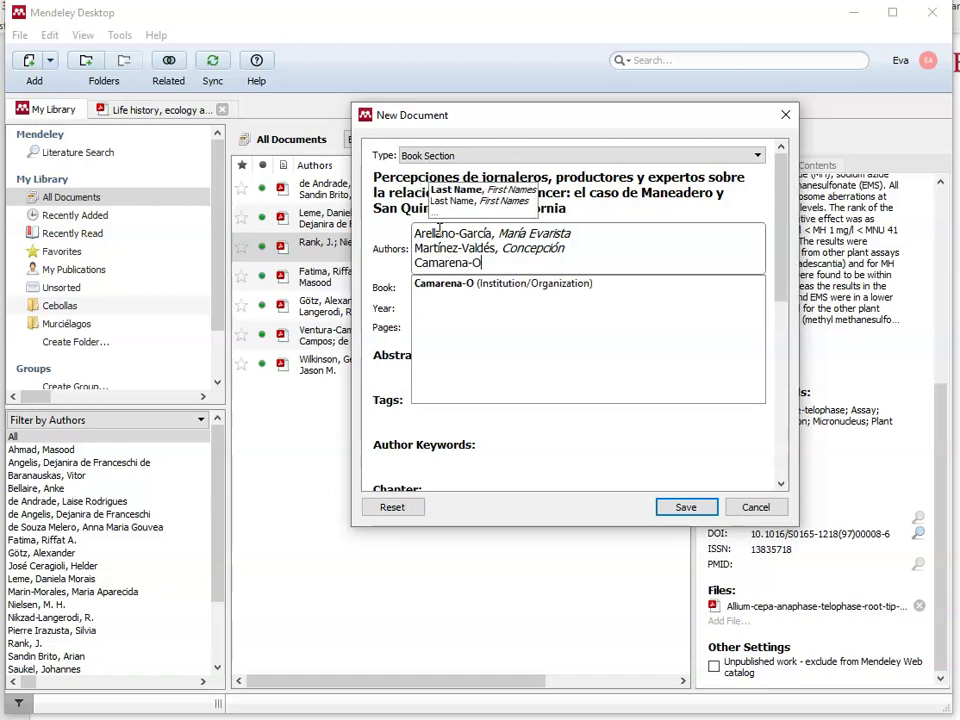
type("jina")
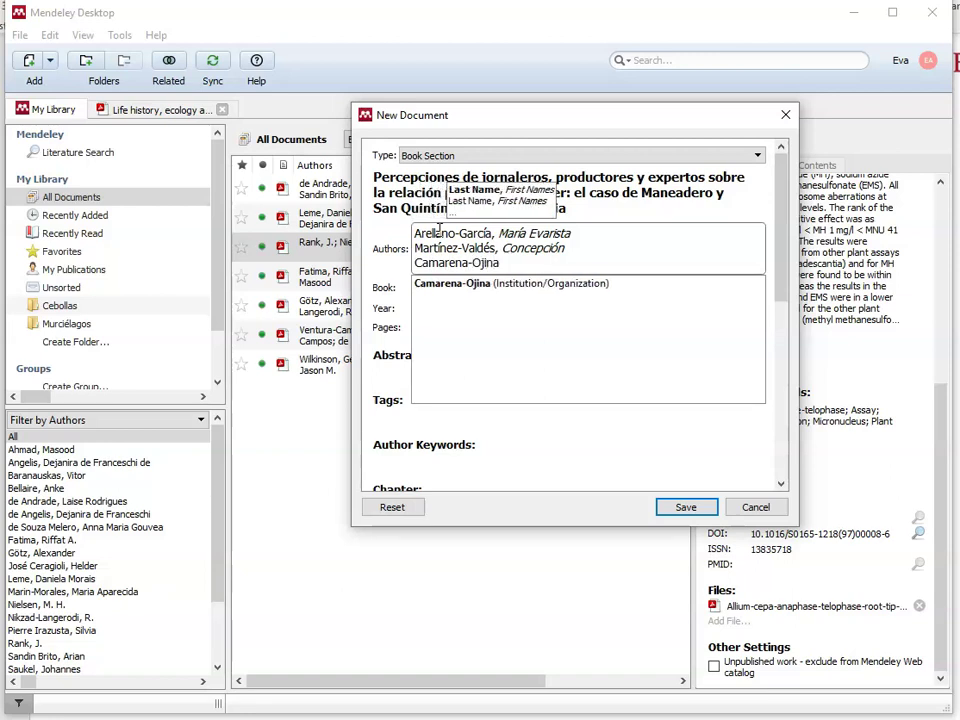
type("ga, ")
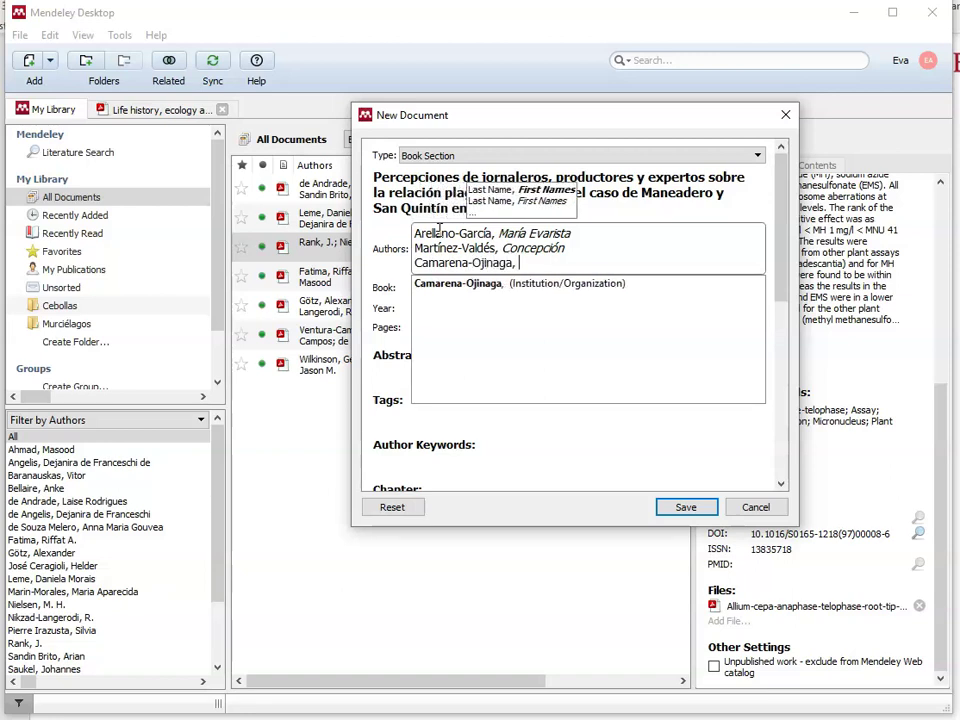
type("Lourdes")
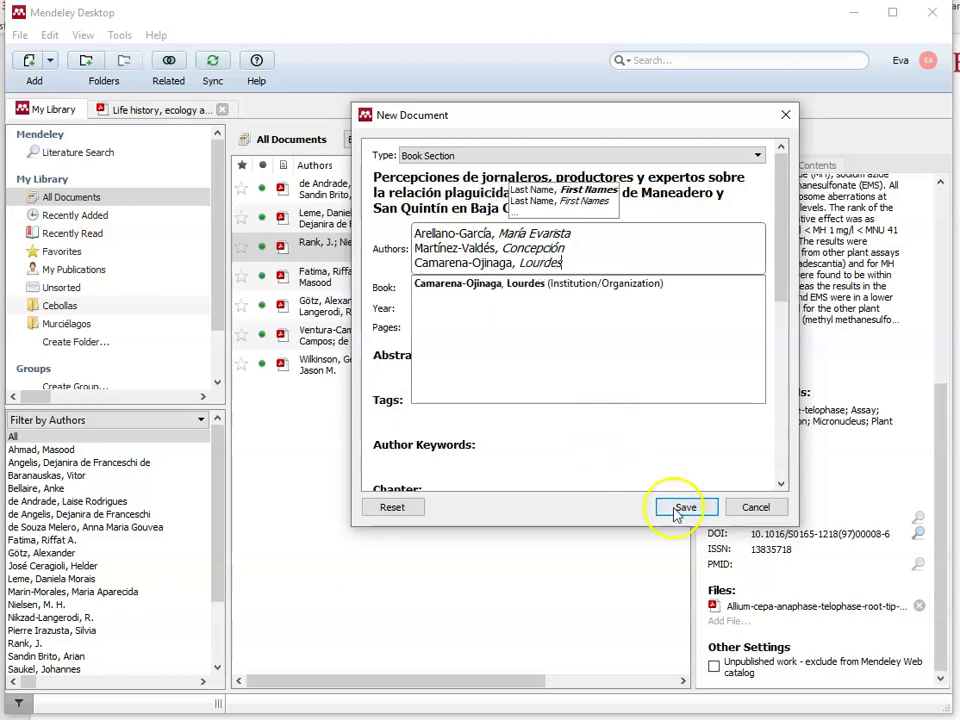
left_click(398, 291)
left_click(420, 256)
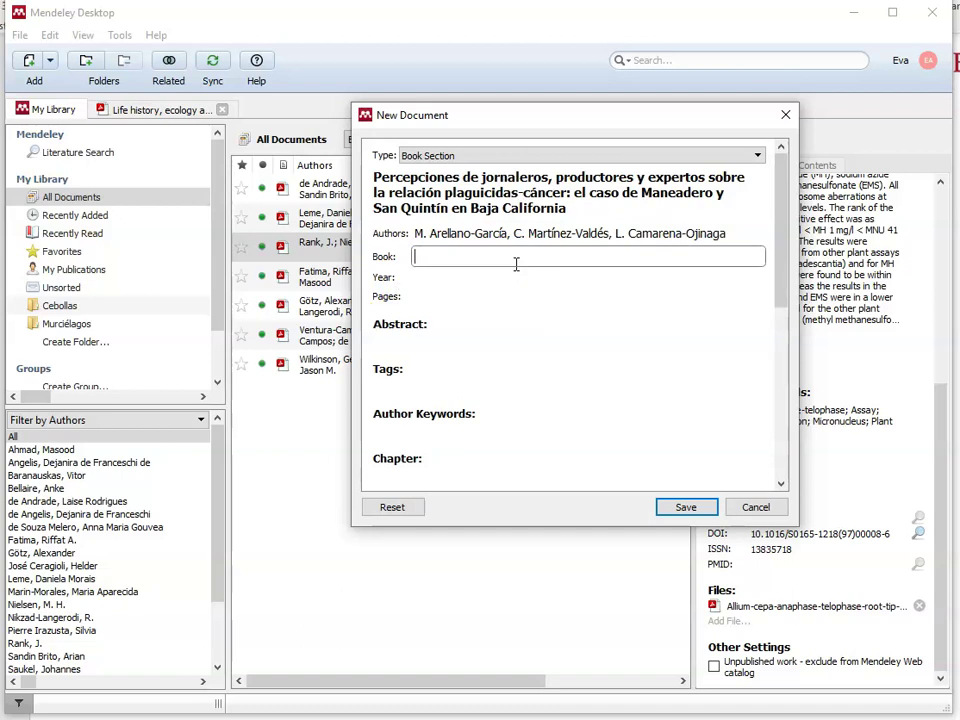
Step: Enter the book title 'Migración, Economía y Migración en la Perspectiva Latinoamericana'
type("M")
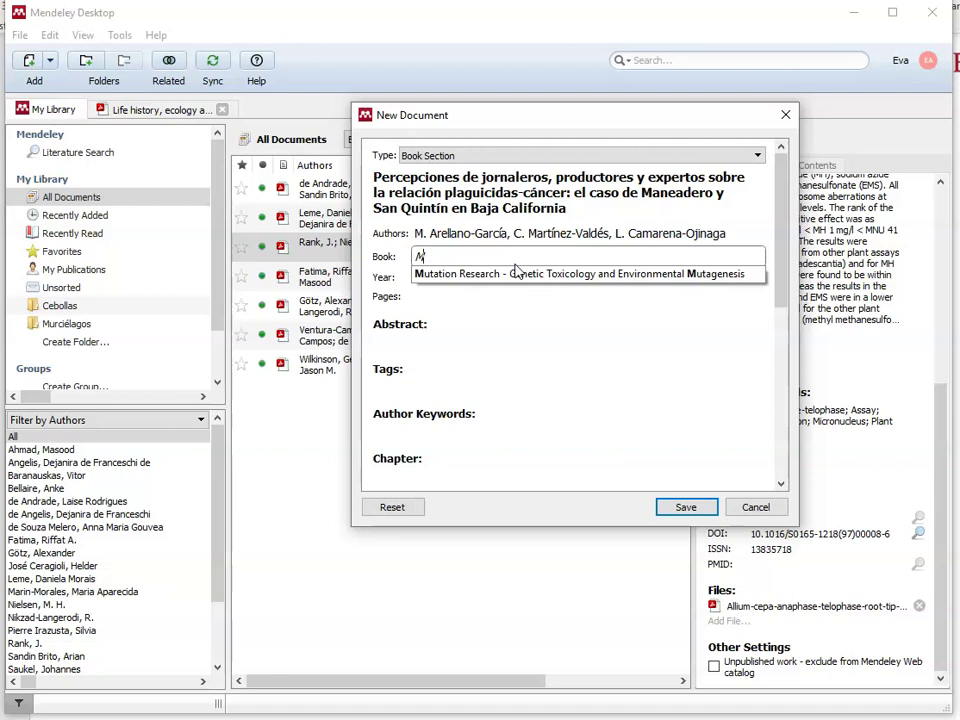
type("igración, Ecn")
type("nomía y Migració")
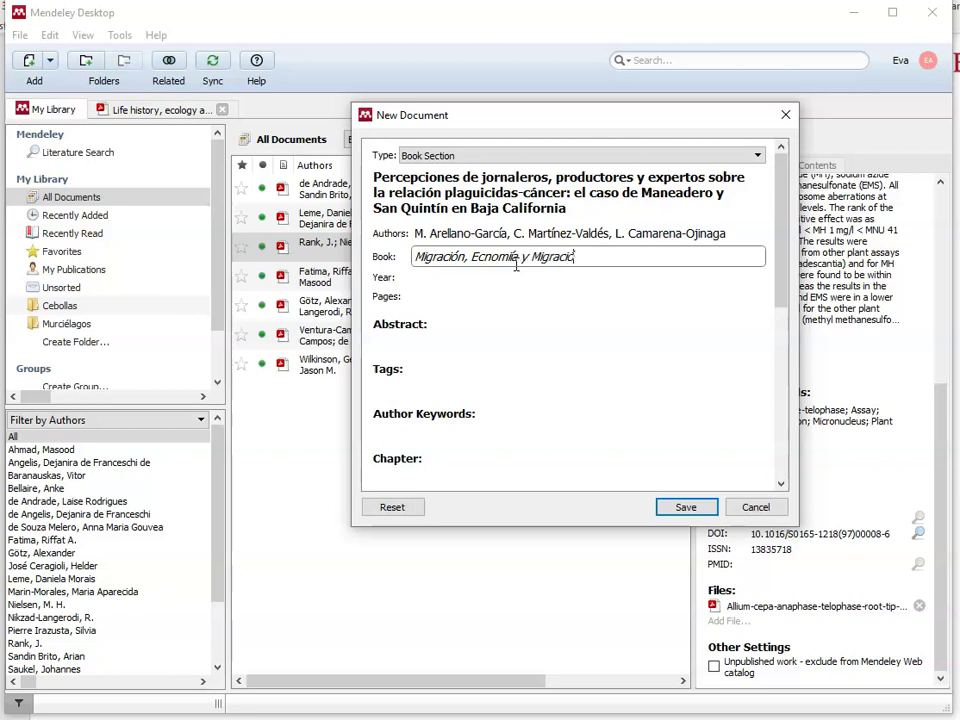
type("n enla")
key("BackSpace")
key("BackSpace")
type("la Perspectiva L")
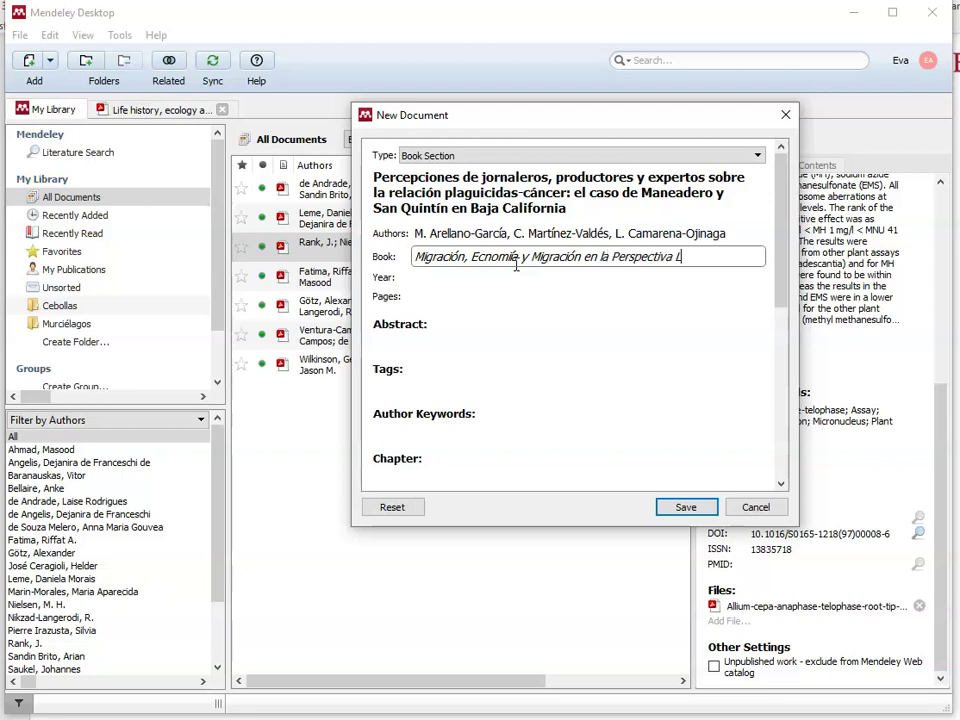
type("atinoamericana")
Step: Fill in year 2020, pages 25-50 and chapter 2
left_click(426, 278)
type("2020")
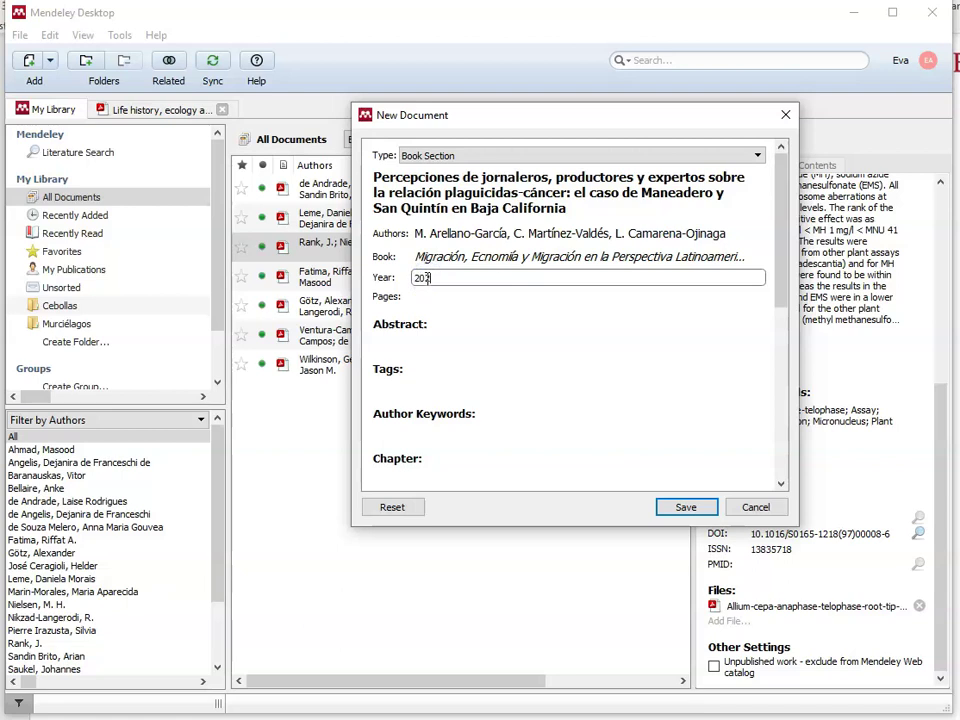
left_click(425, 296)
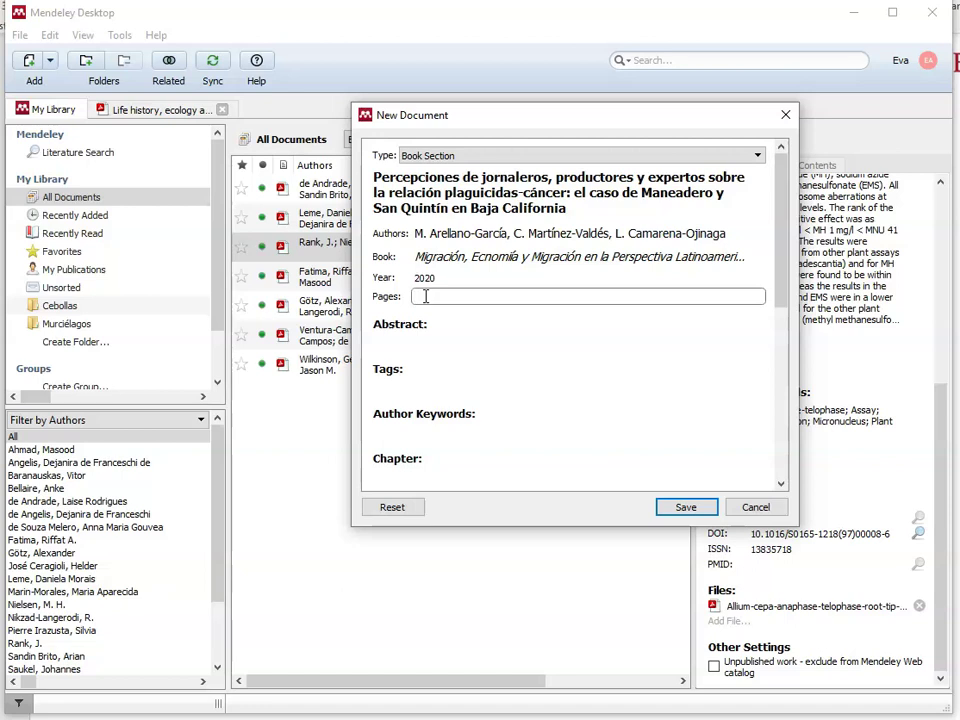
type("25-50")
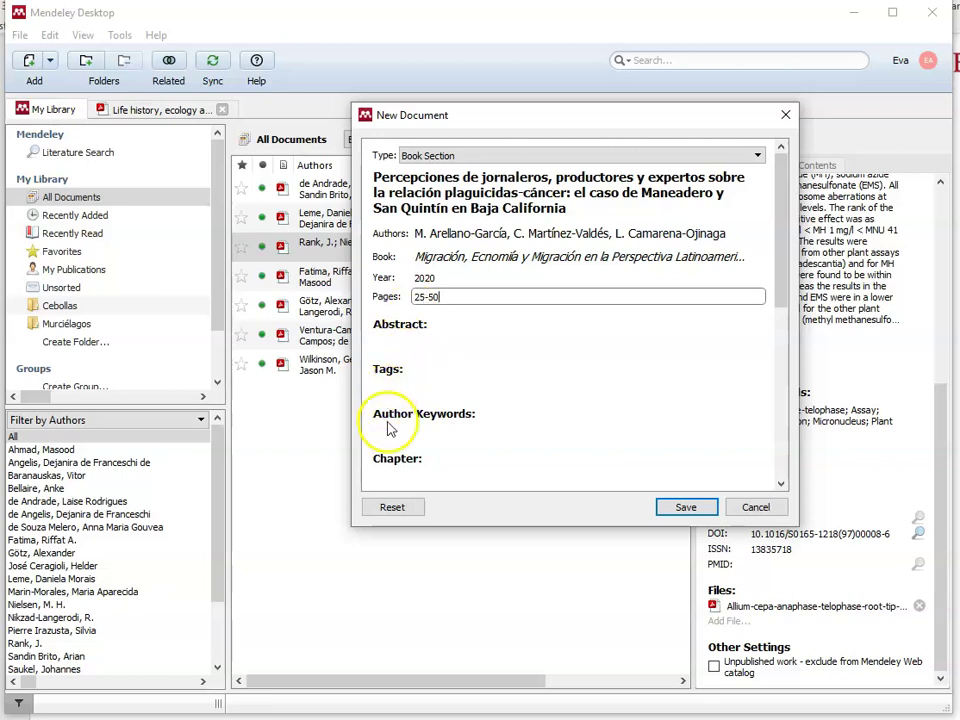
left_click(420, 427)
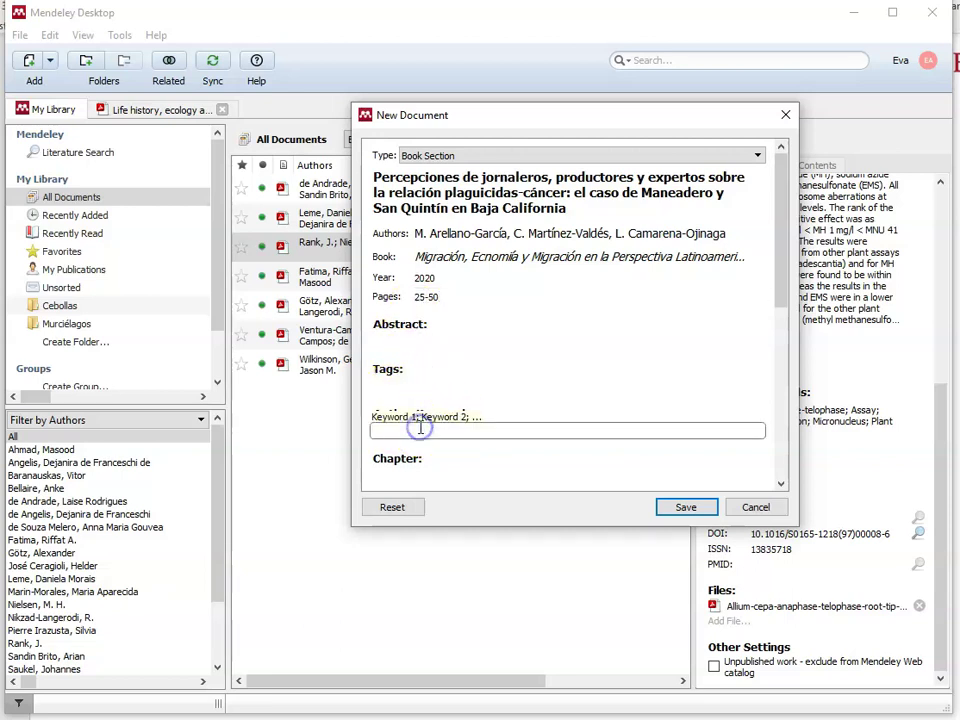
left_click(396, 474)
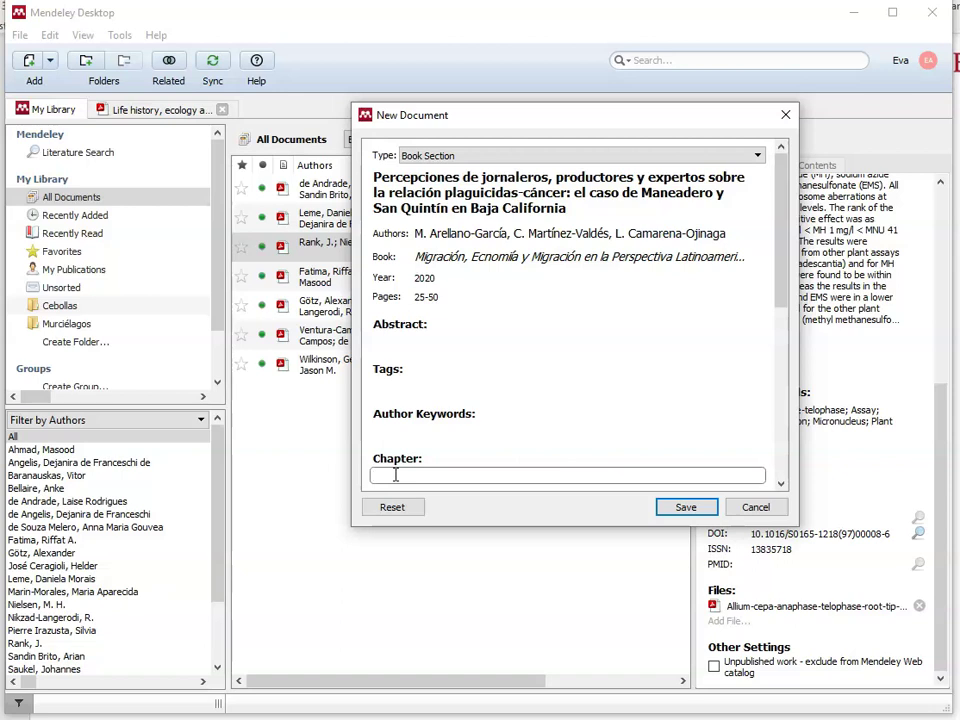
type("2")
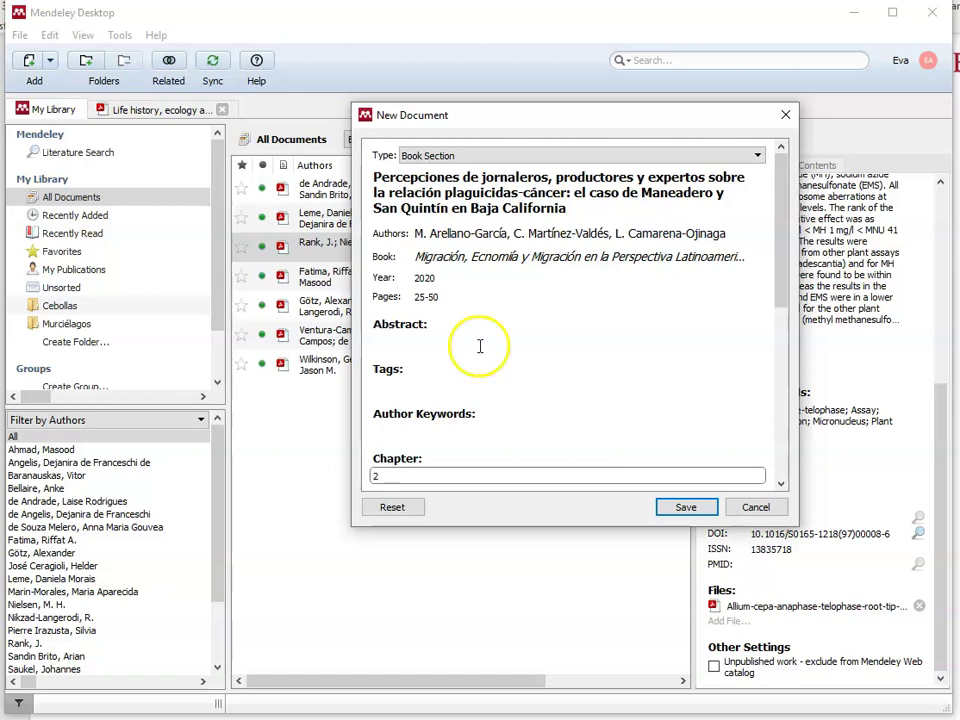
scroll(480, 345, "down", 3)
Step: Enter Elaleph as the city of publication and Primera as the edition
left_click(416, 264)
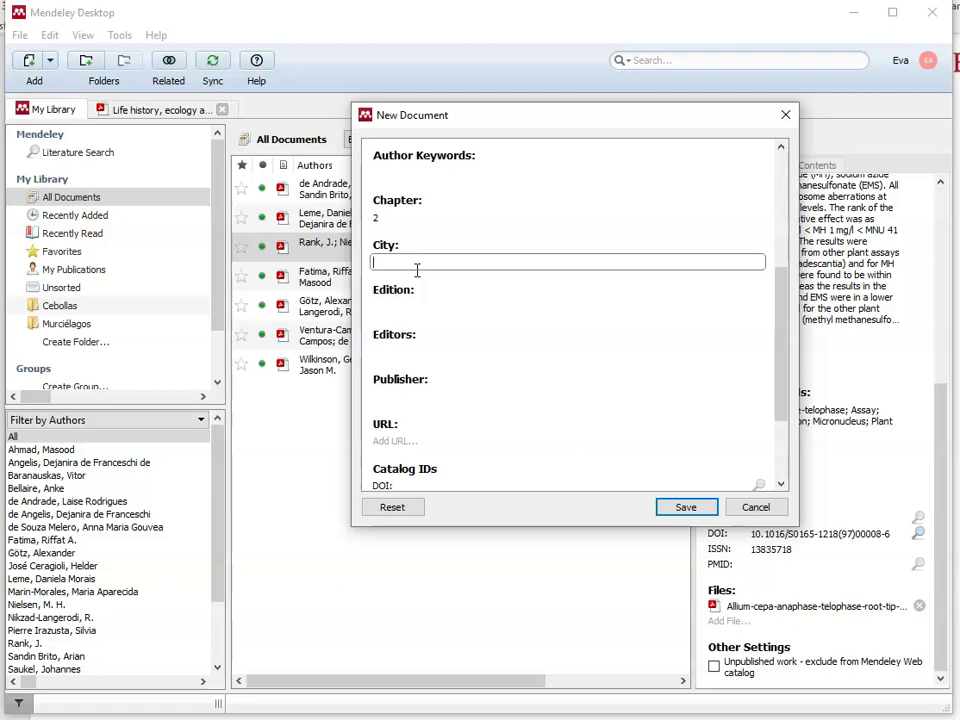
type("Elaleph")
left_click(398, 306)
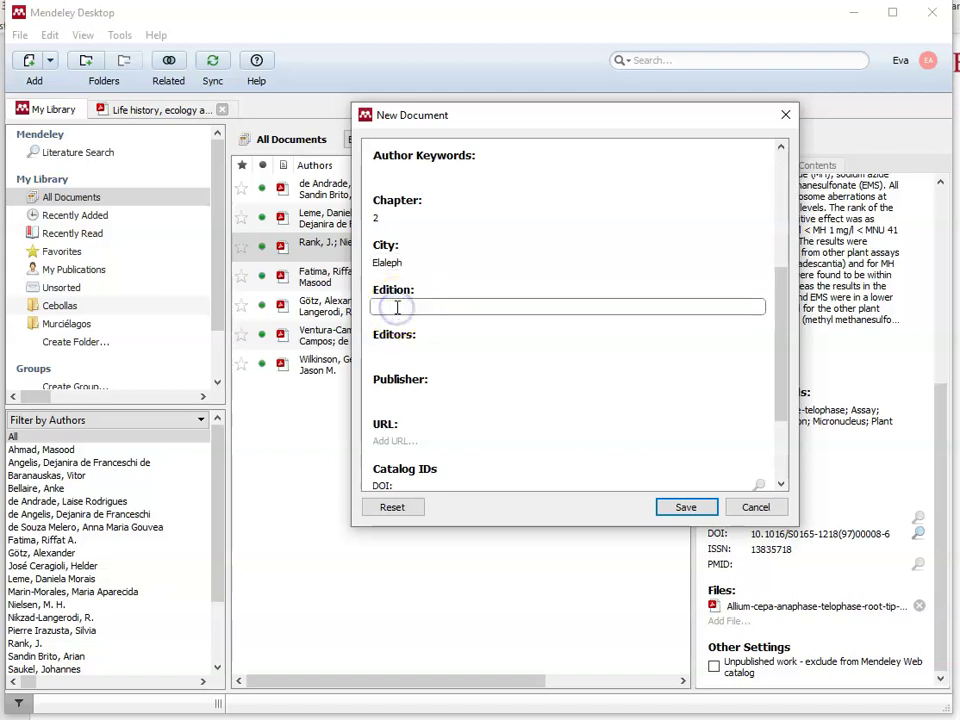
type("Primera")
left_click(407, 352)
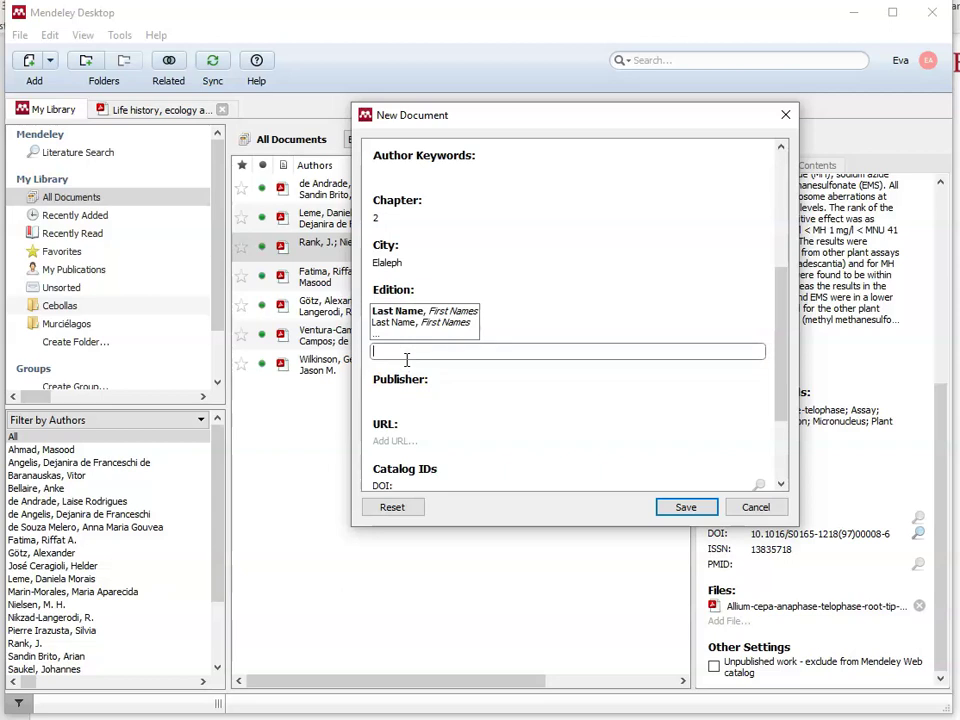
Step: List the book's three editors, one per line in 'Last, First' format, in the Editors field
type("Ruiz-")
key("BackSpace")
type("Flores, ")
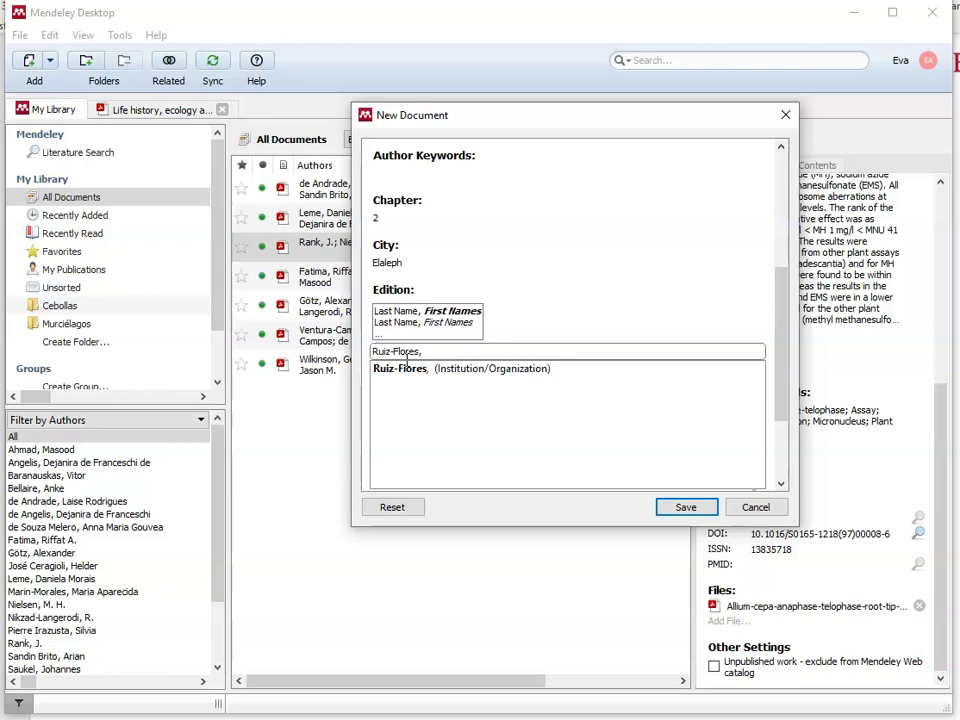
type("Jes")
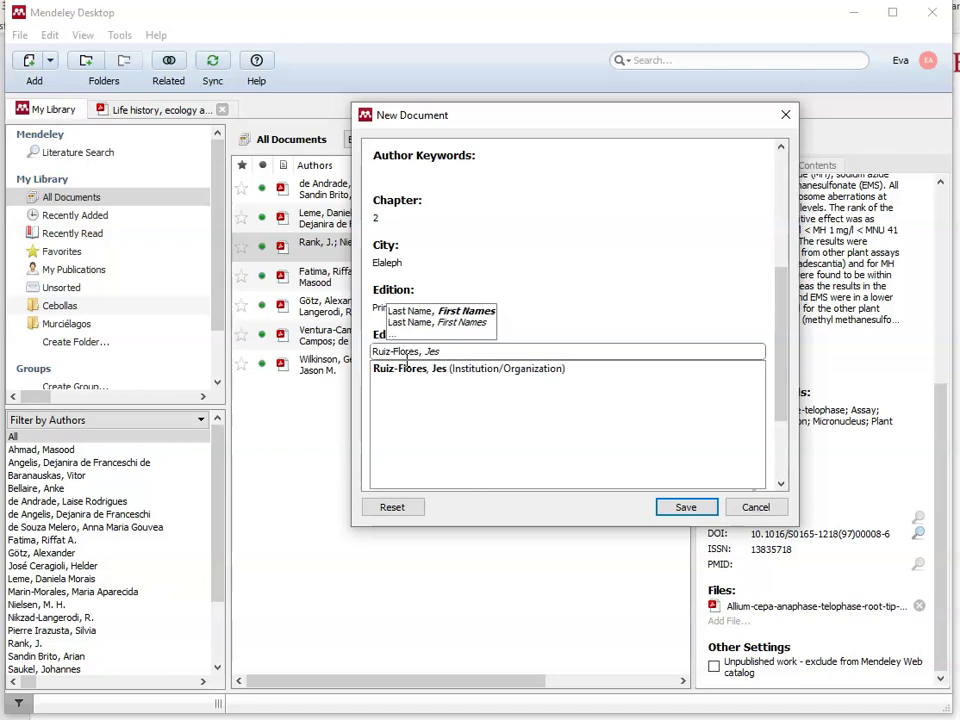
type("ús")
key("Return")
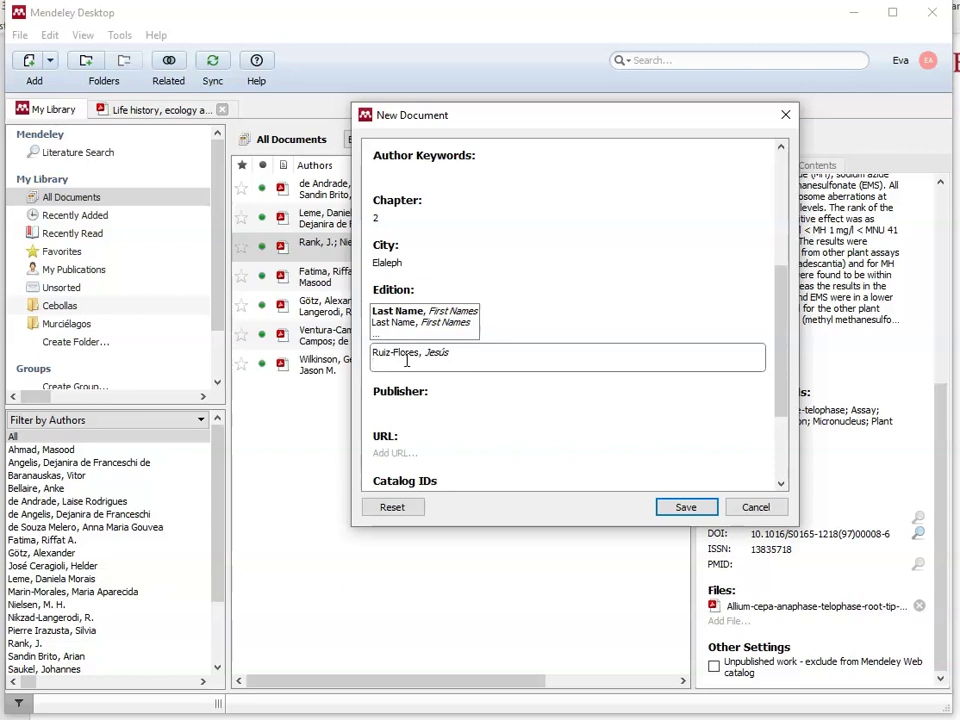
type("Me")
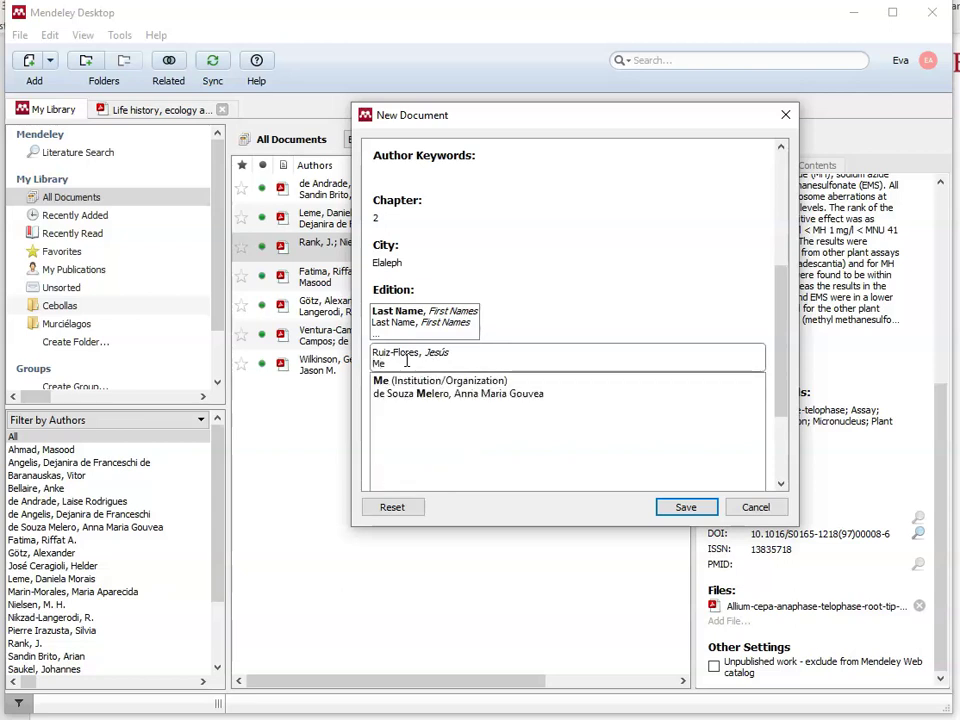
type("dina-Núñe")
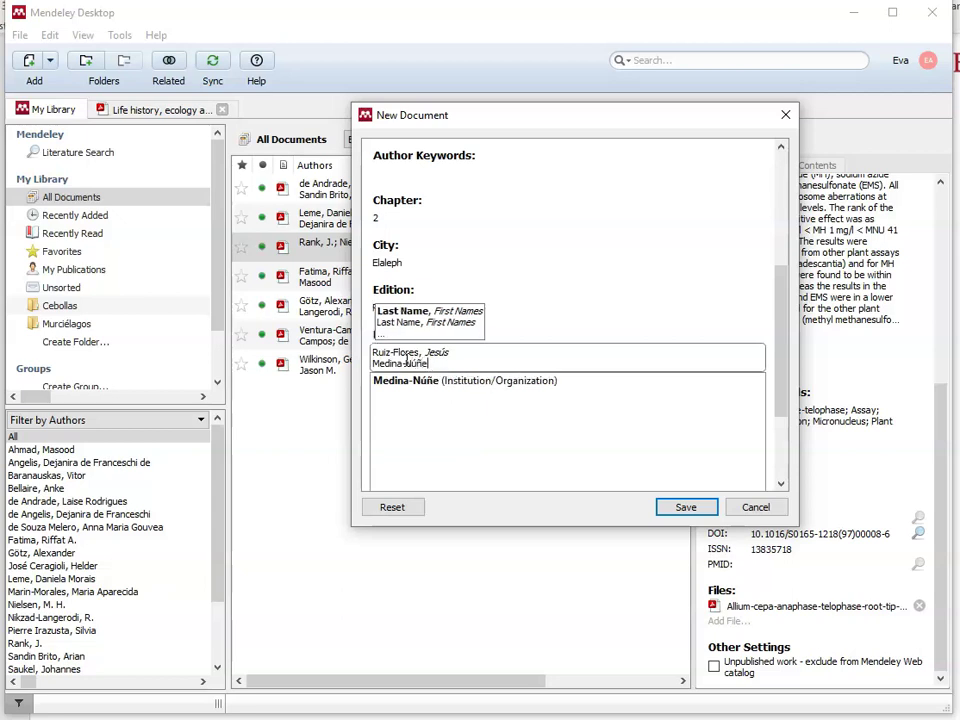
type("z, I")
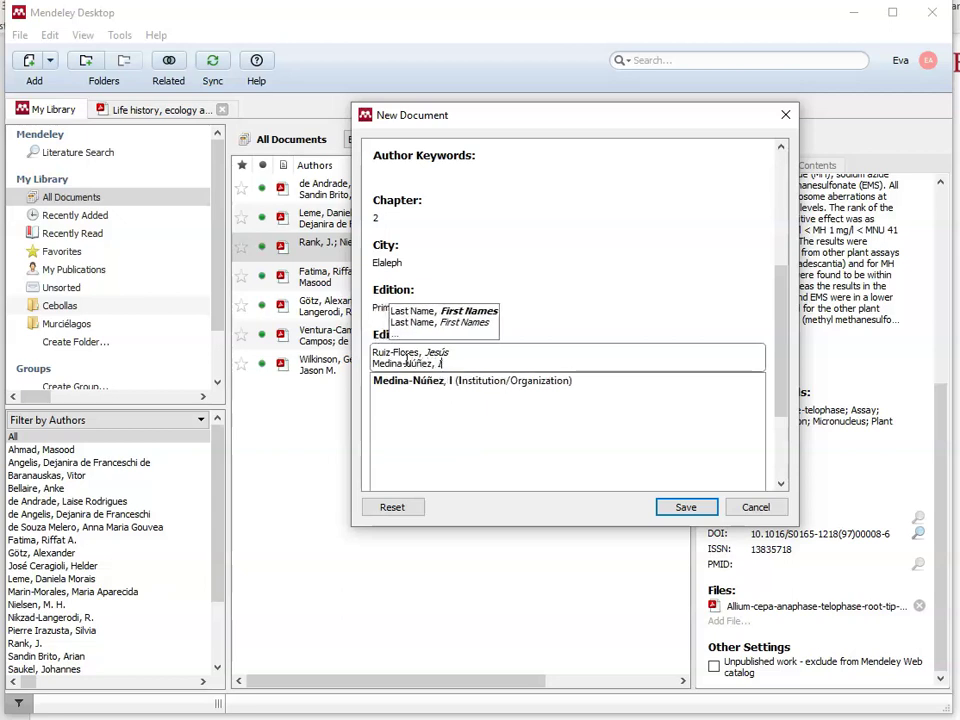
type("gnacio")
key("Return")
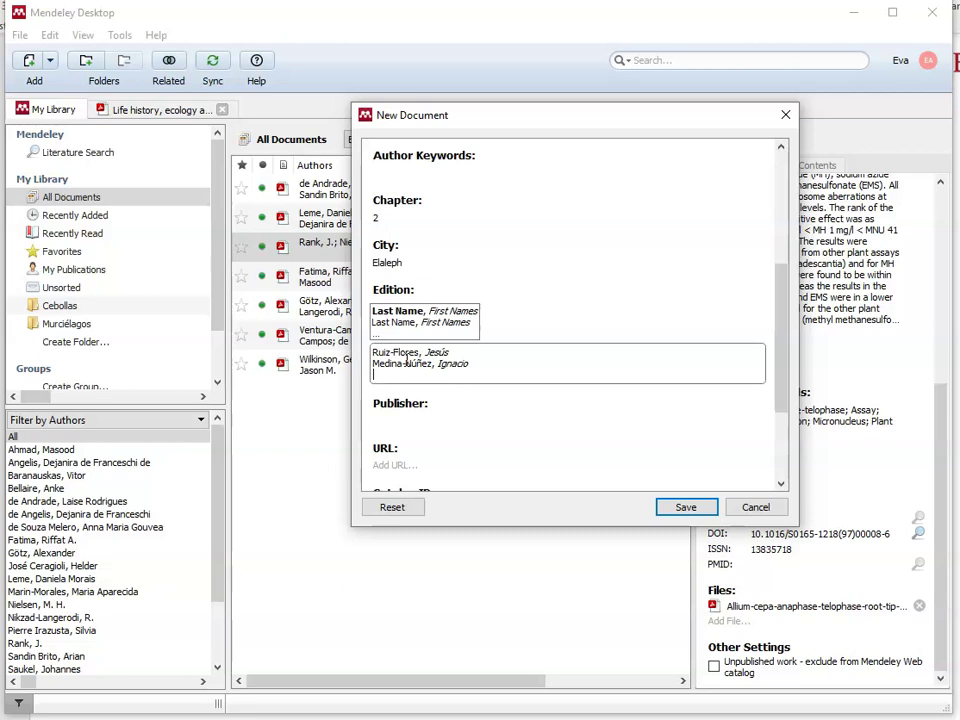
type("D")
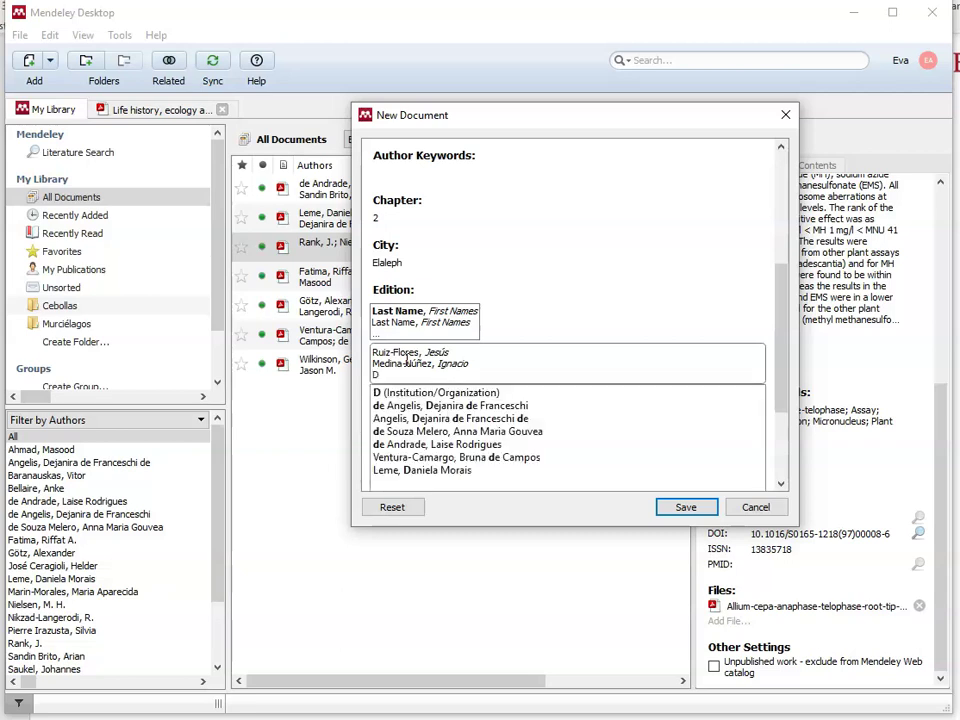
type("e-Luna-L")
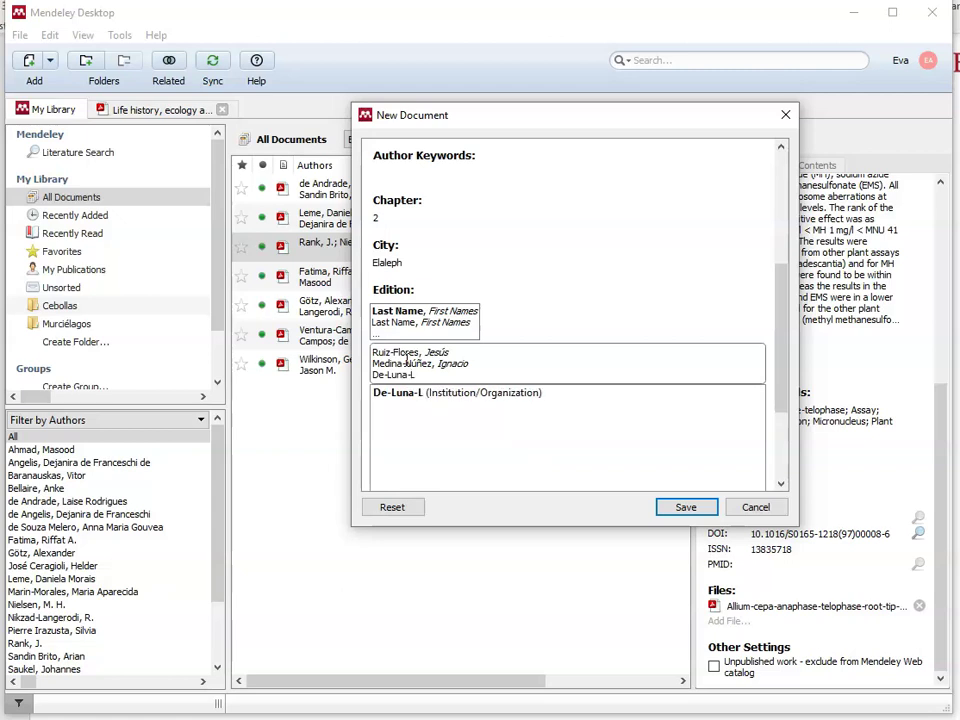
type("ópez, Humberto")
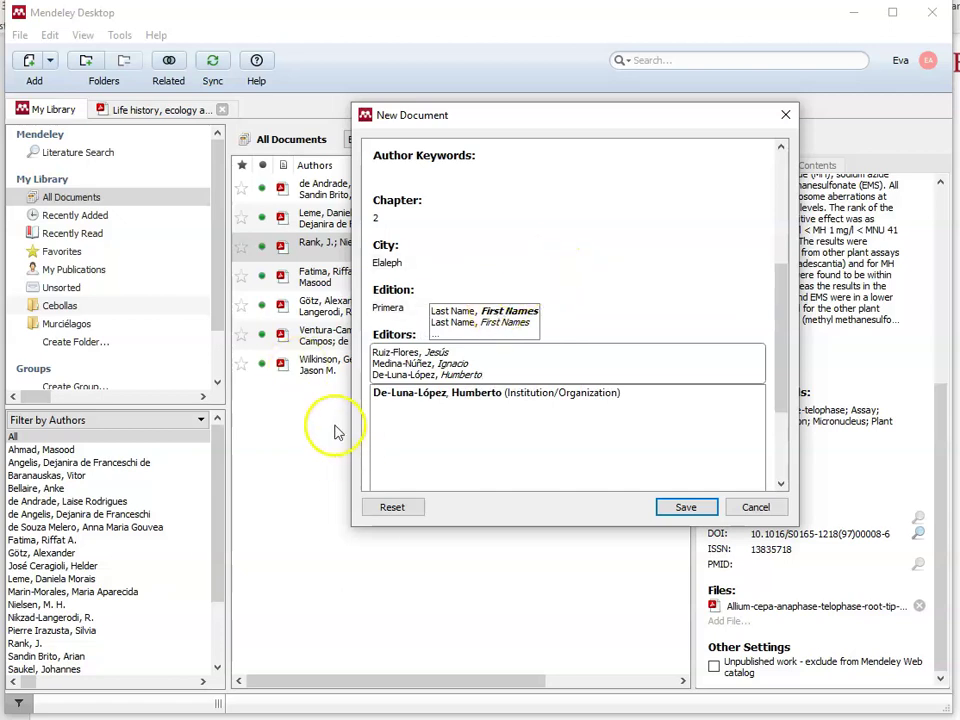
left_click(390, 443)
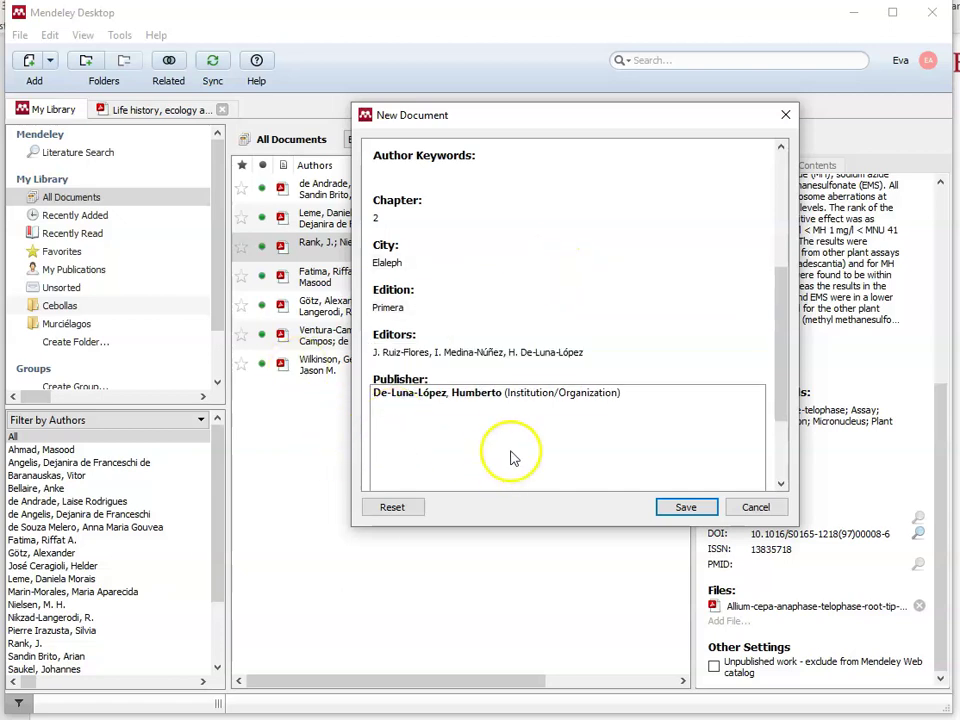
left_click(443, 357)
left_click(397, 441)
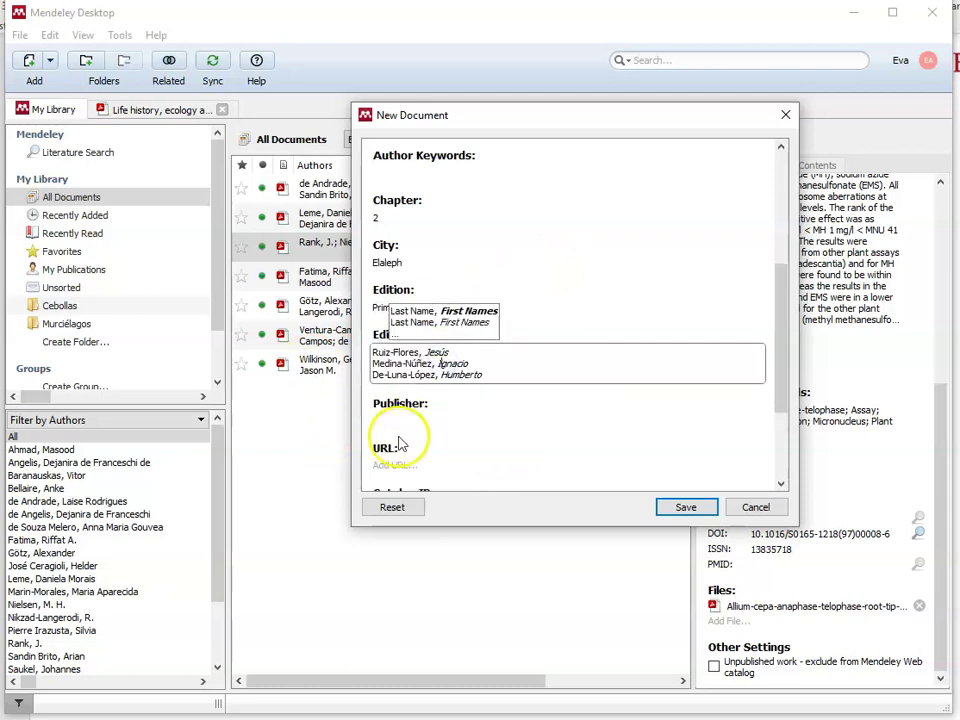
left_click(450, 400)
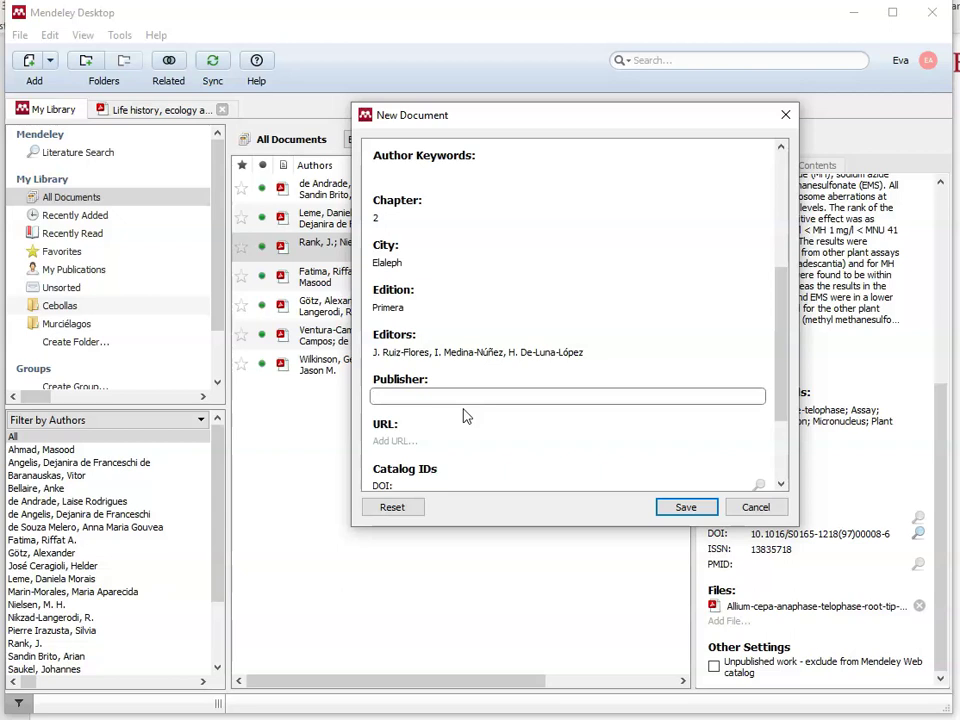
type("Elaleph")
scroll(463, 416, "down", 3)
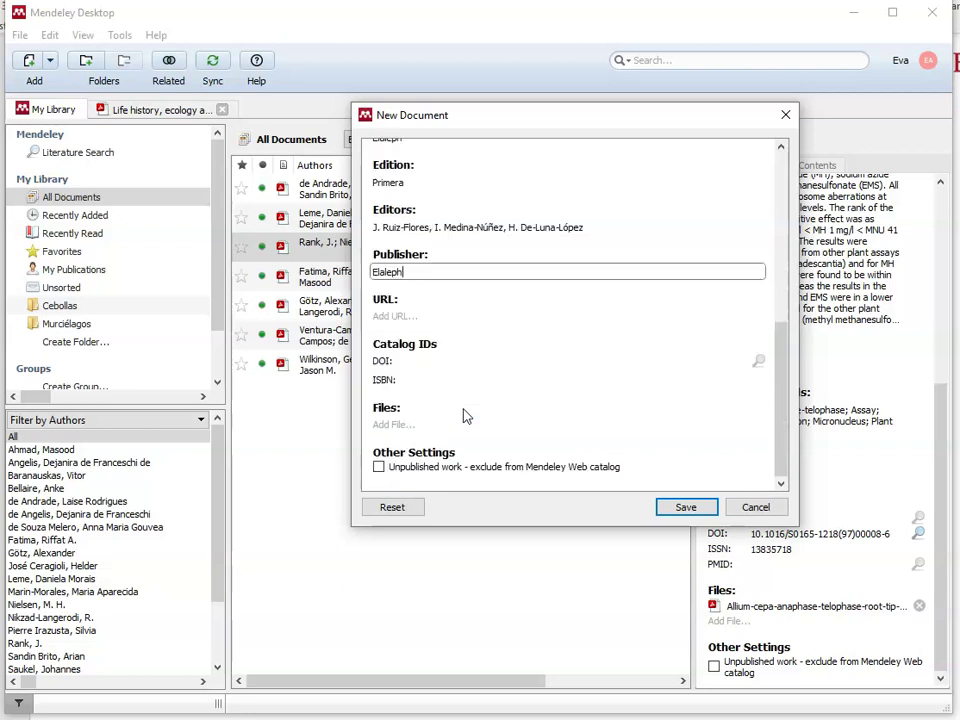
left_click(405, 380)
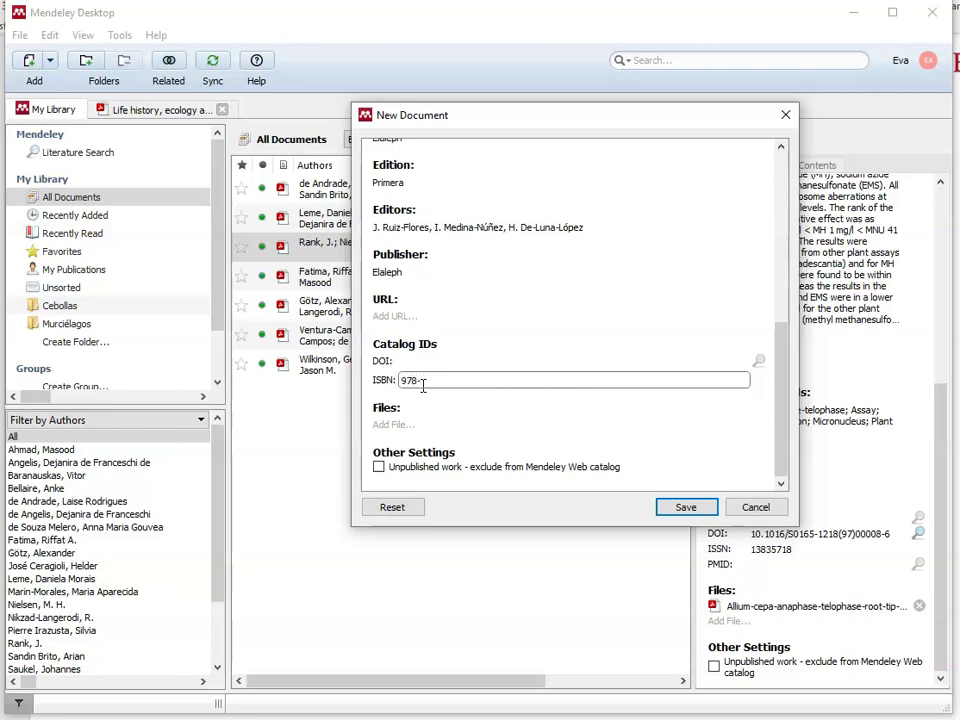
type("8-987-3990-40-3")
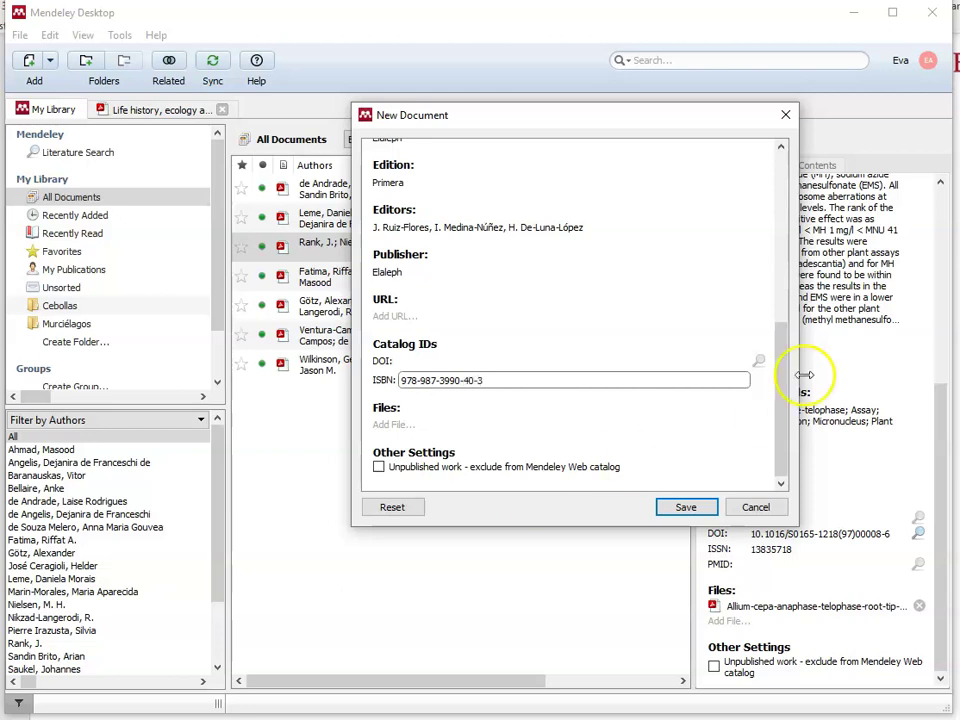
left_click(770, 457)
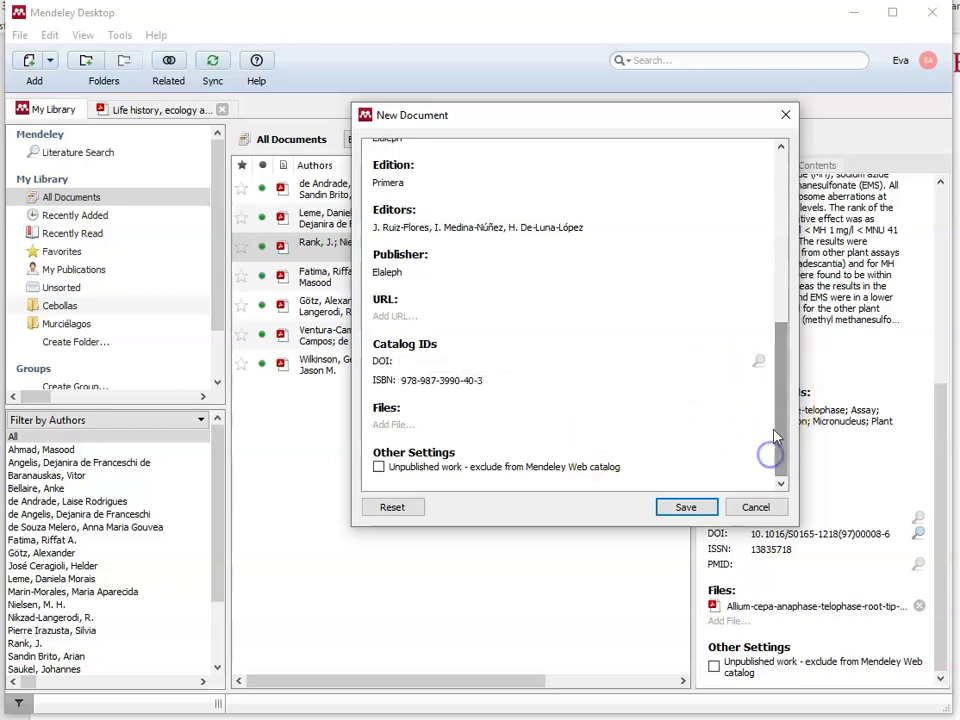
left_click_drag(776, 405, 769, 200)
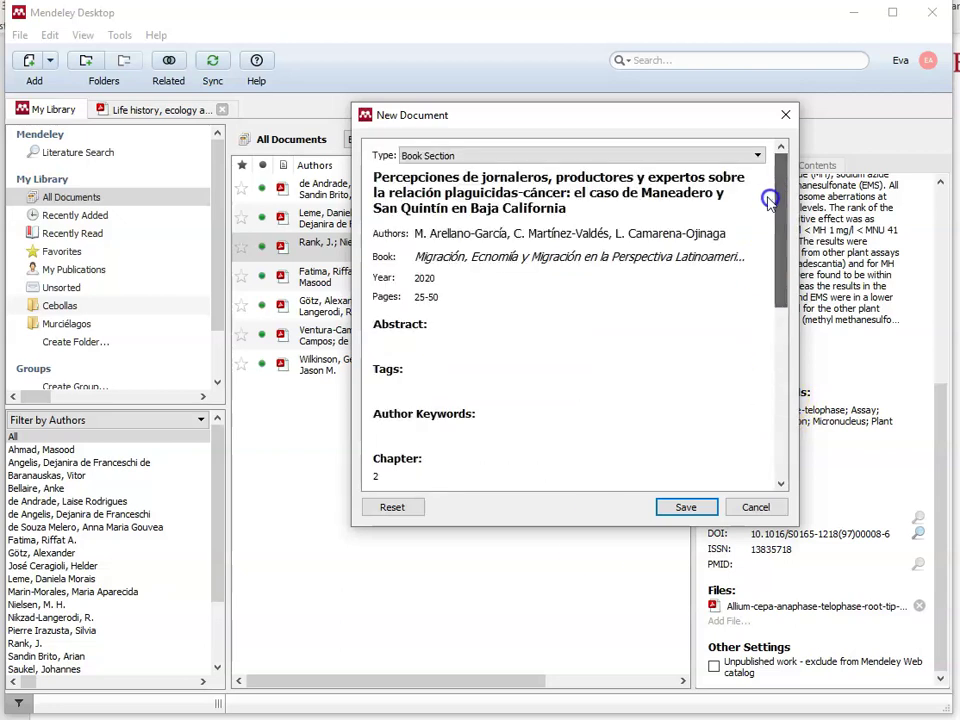
Step: Save the Book Section into the library and switch back to the Word document
left_click(675, 510)
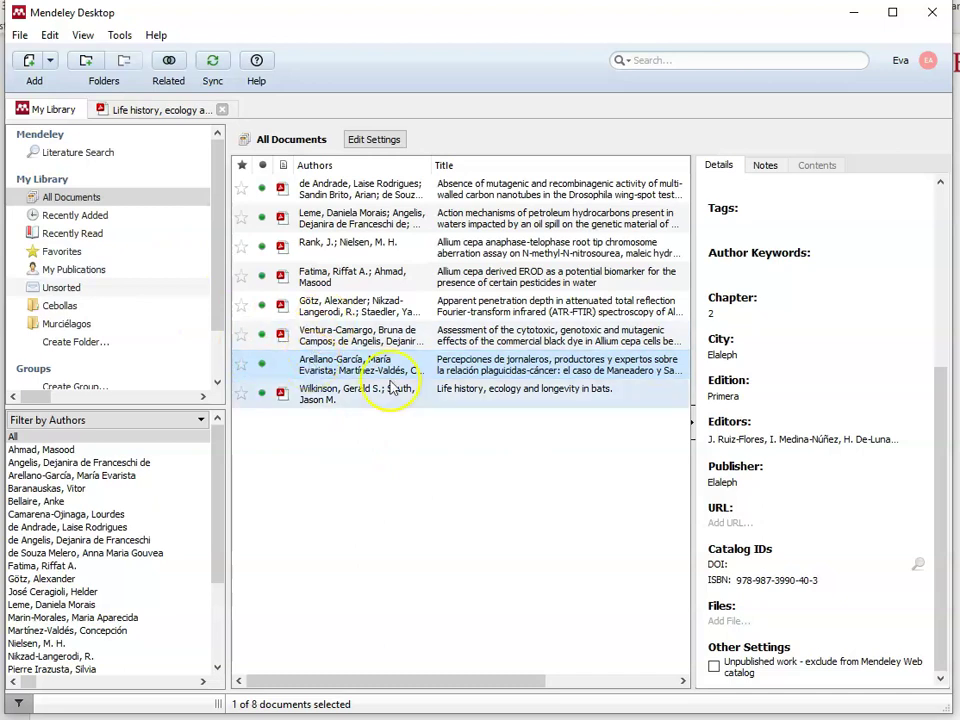
left_click_drag(943, 386, 946, 152)
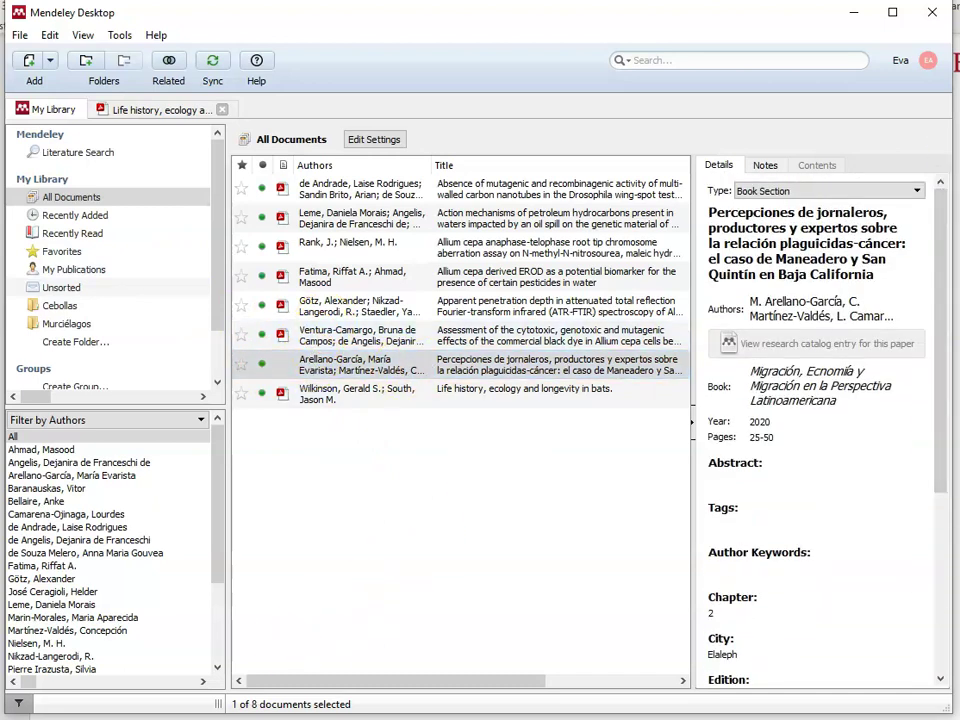
key("alt+Tab")
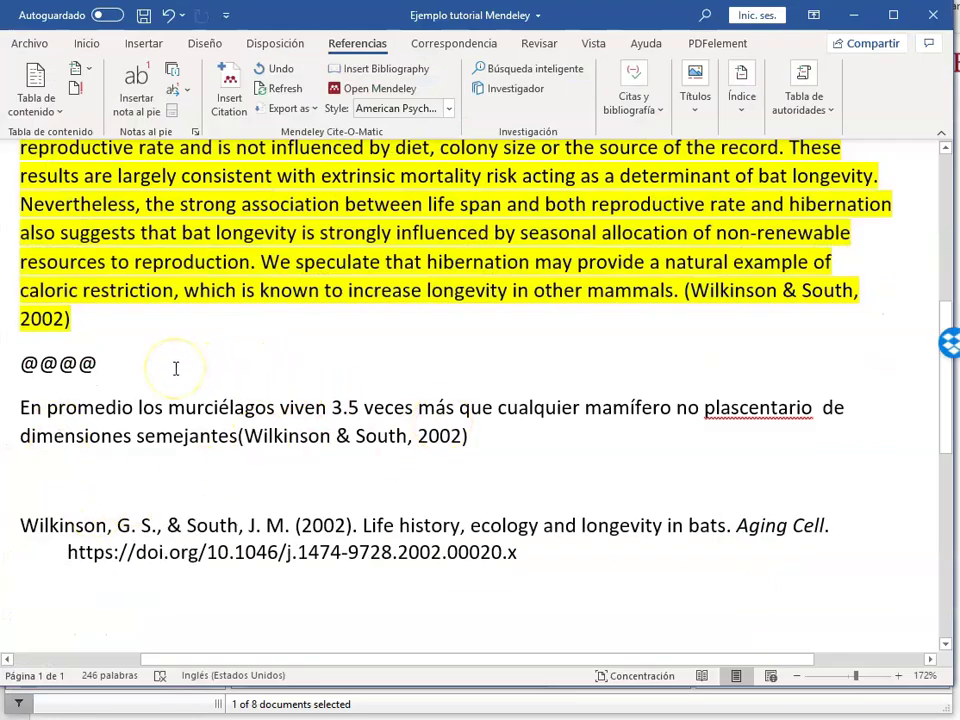
Step: Cite the new Book Section on a fresh line below the paragraph, adding its APA reference, then minimize Word
key("Return")
key("Return")
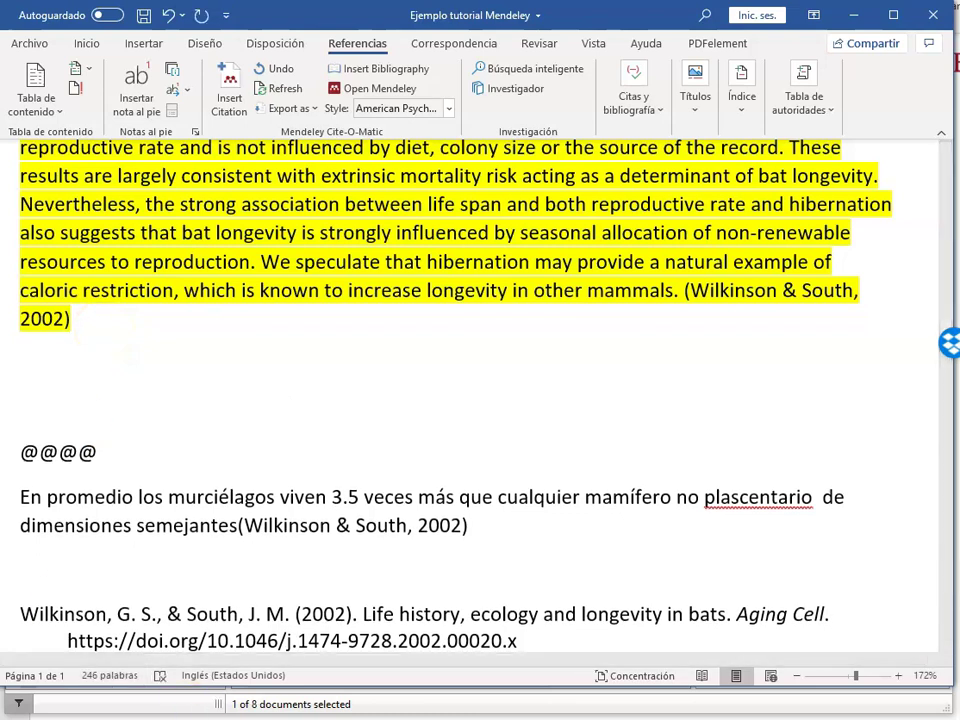
left_click(69, 386)
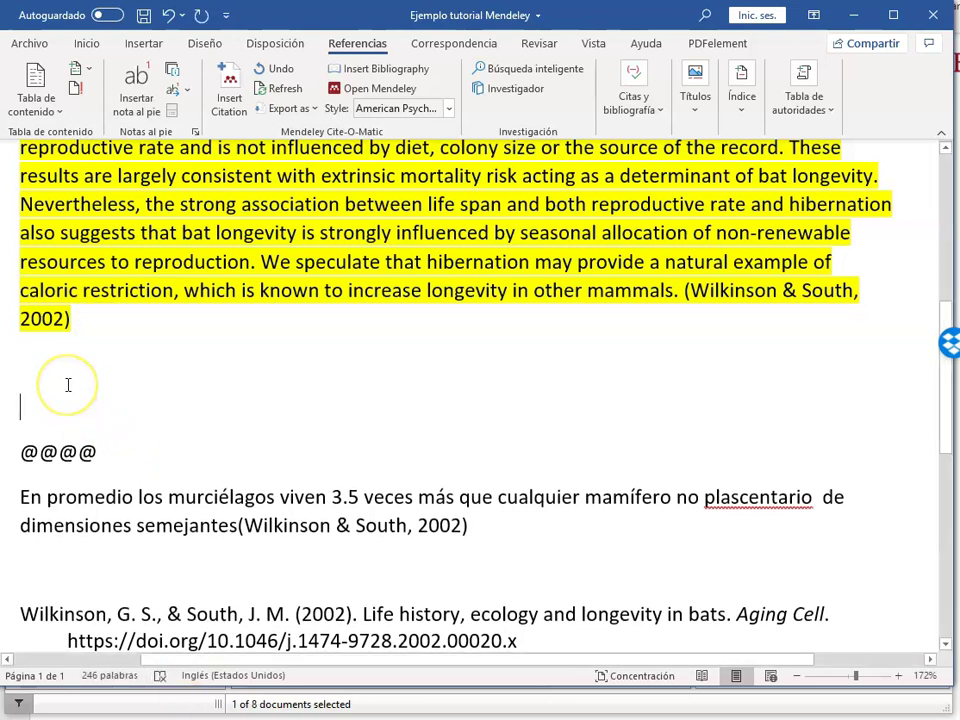
left_click(229, 92)
left_click(185, 462)
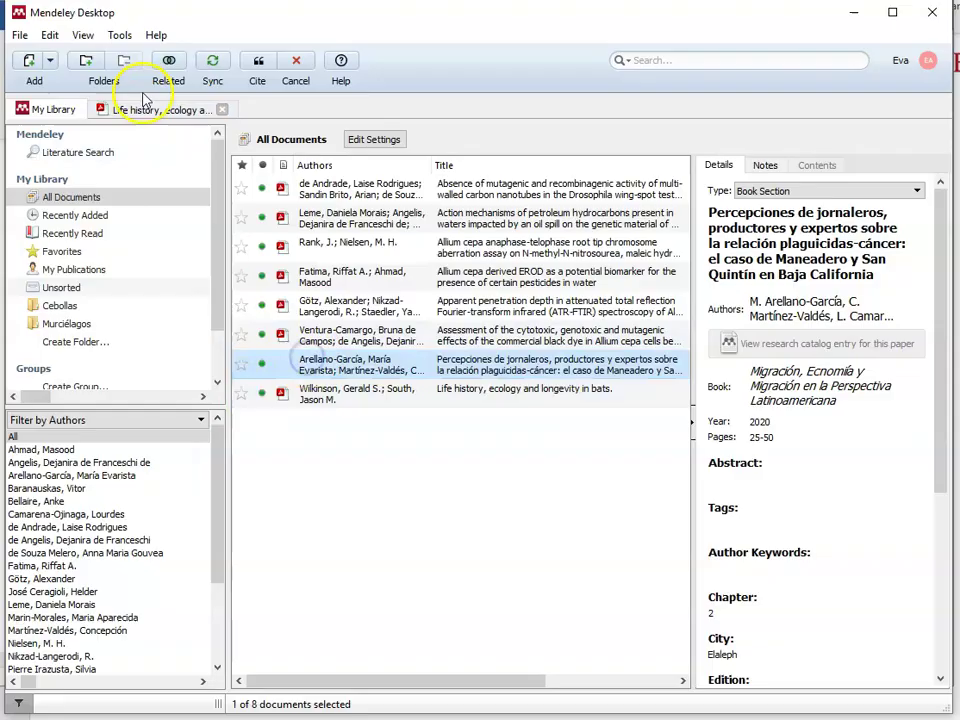
left_click(262, 64)
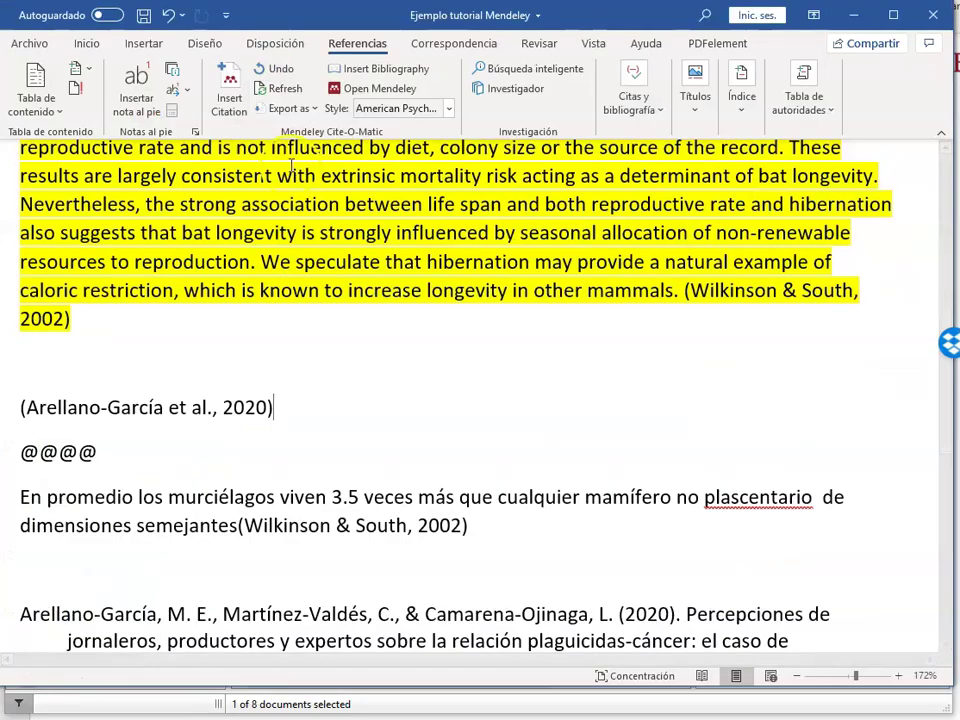
scroll(373, 492, "down", 2)
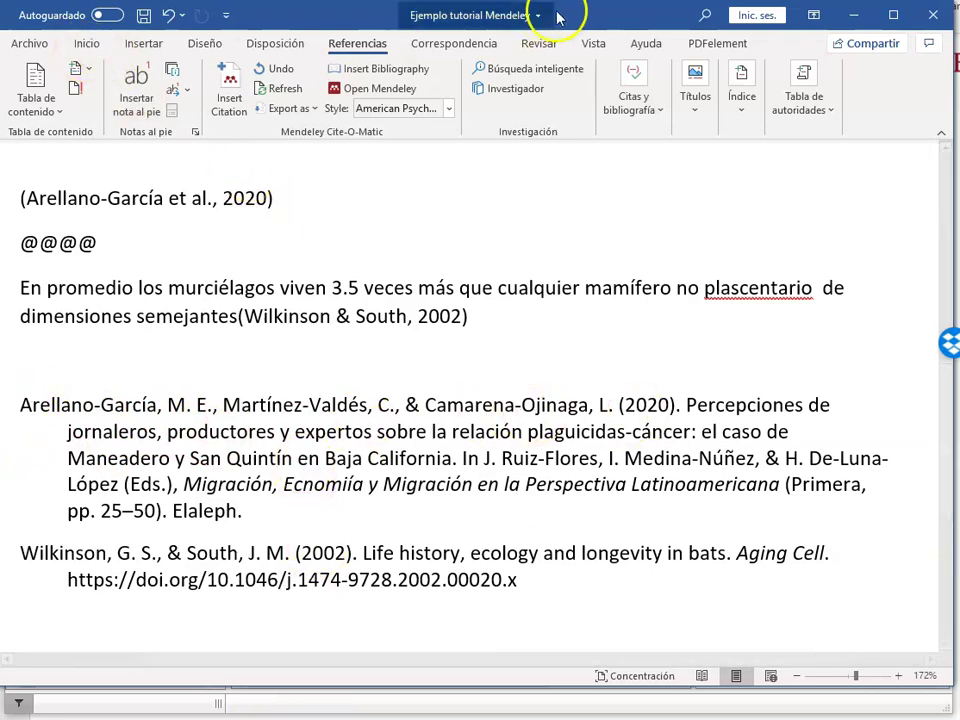
left_click(856, 15)
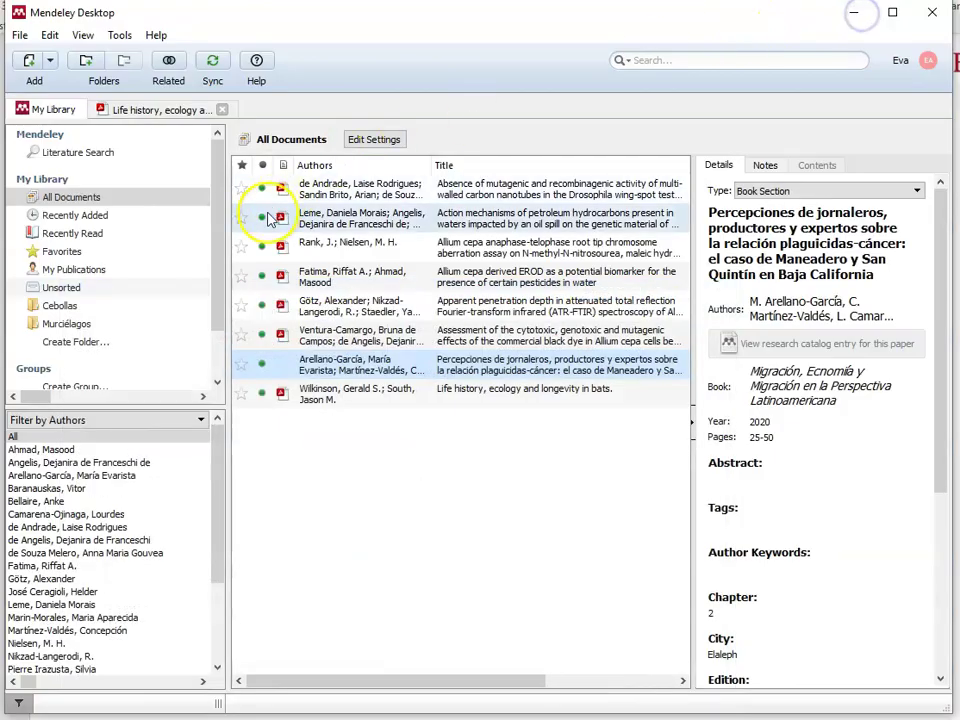
left_click(20, 35)
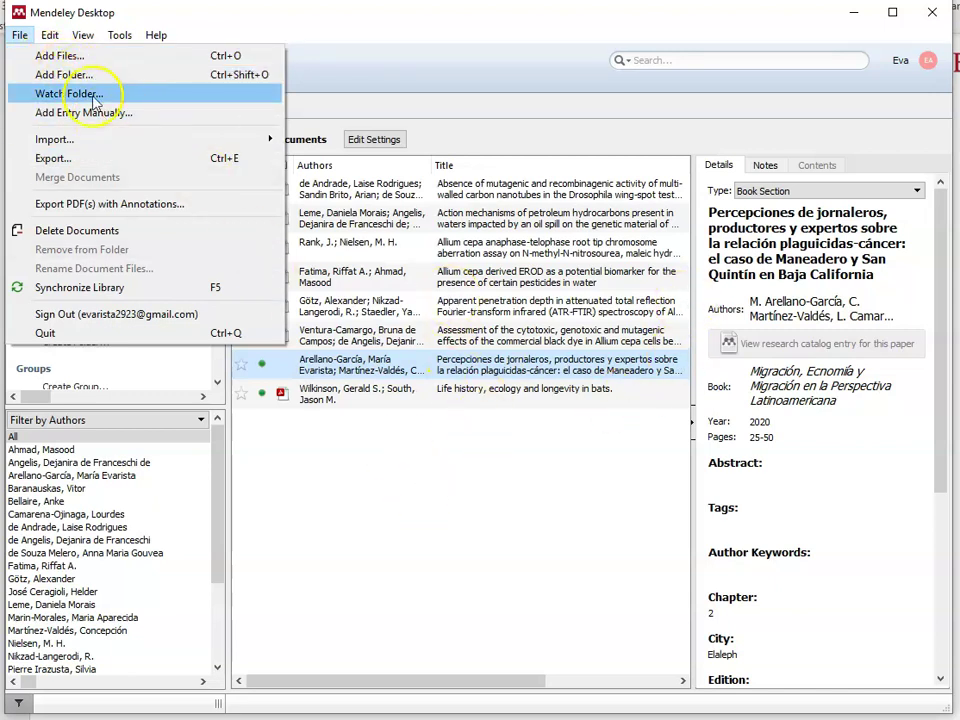
left_click(519, 484)
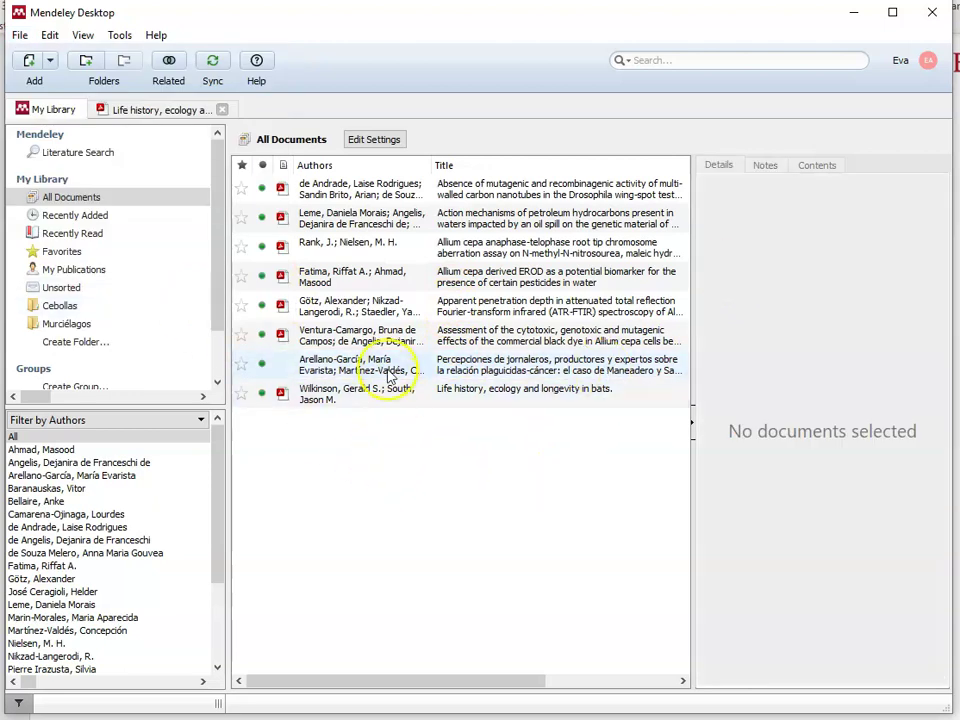
left_click(390, 366)
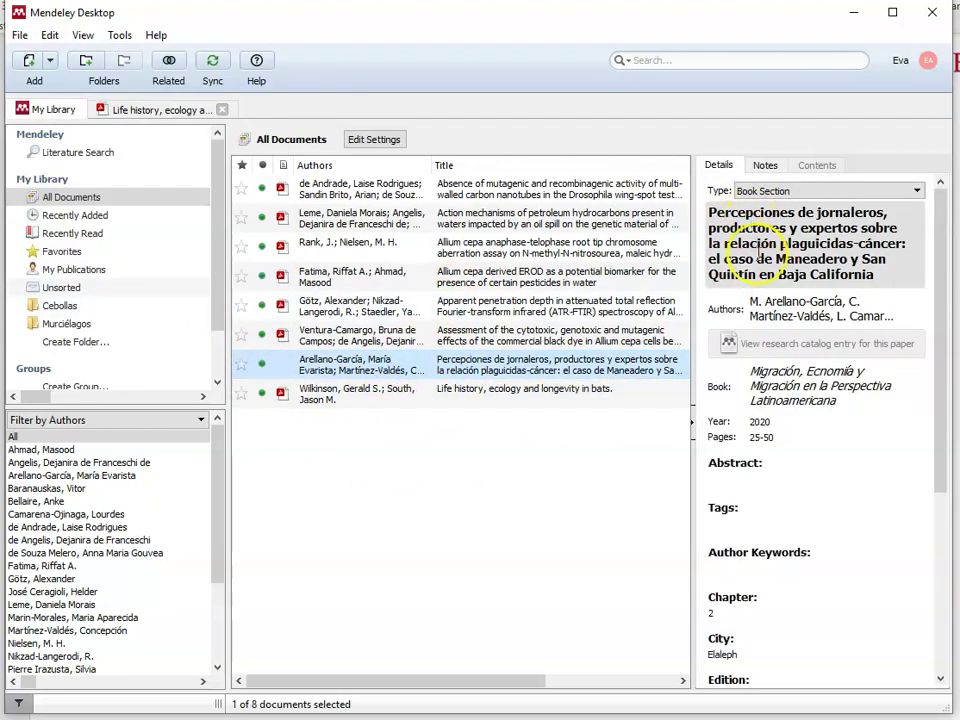
left_click(766, 304)
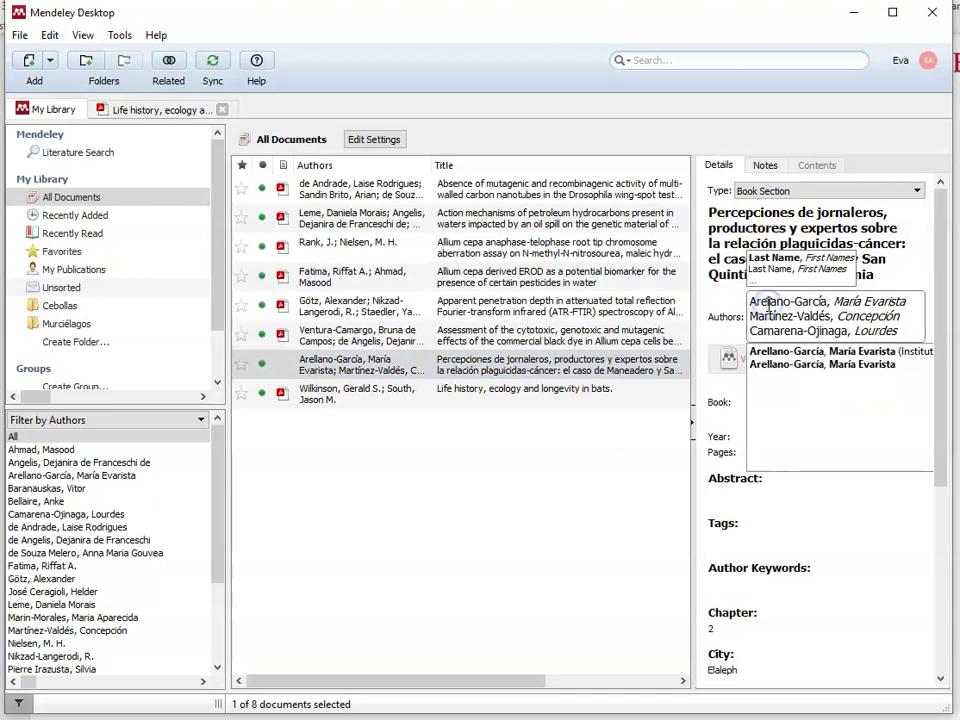
left_click(612, 451)
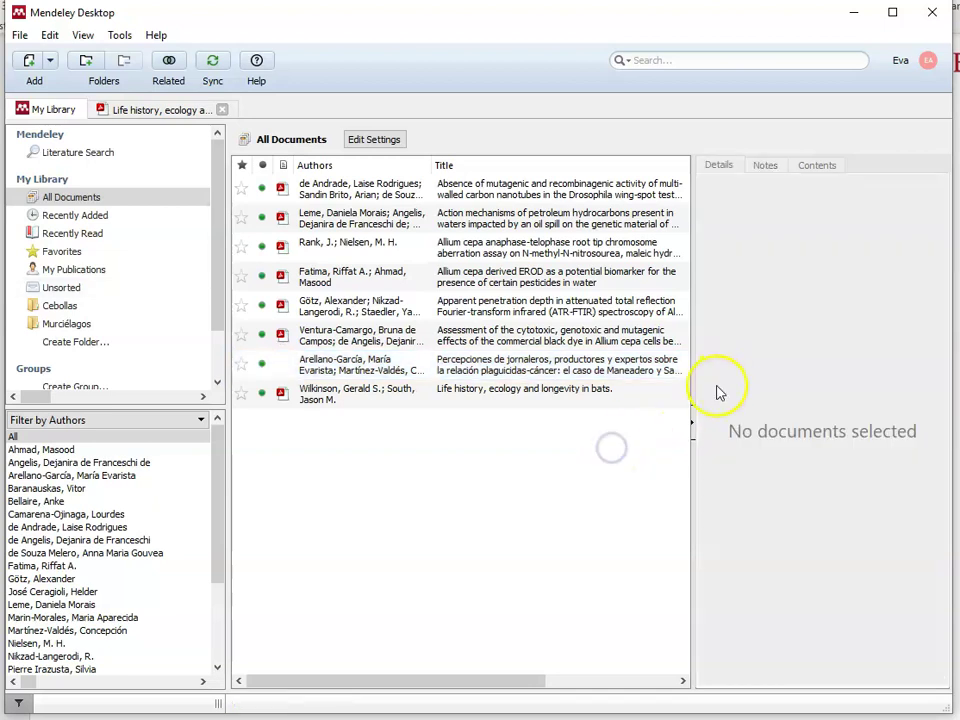
left_click(388, 363)
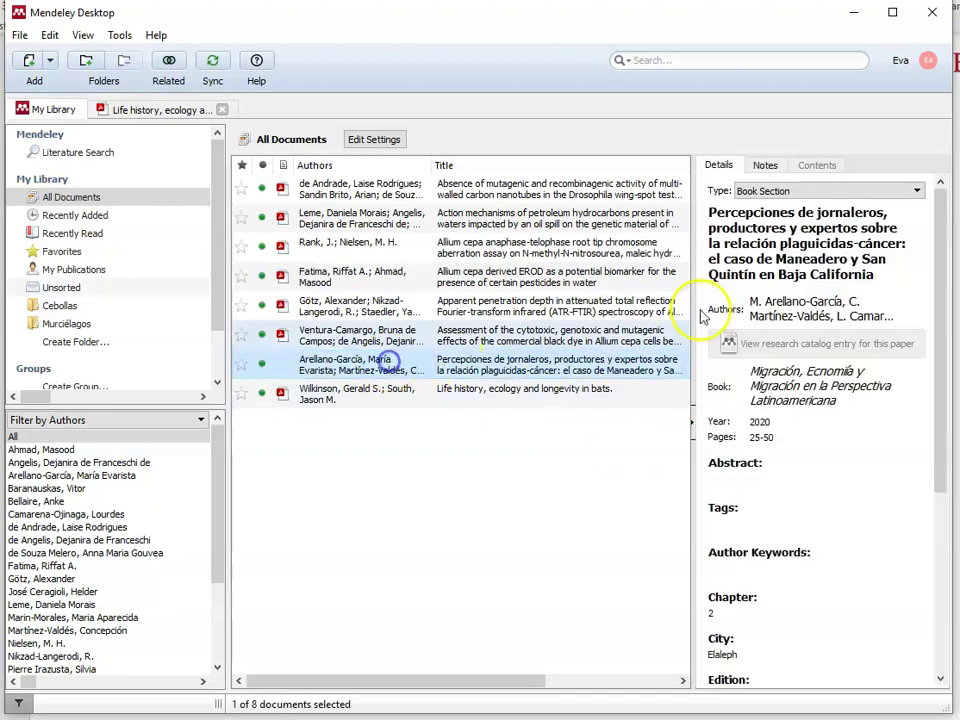
left_click(825, 303)
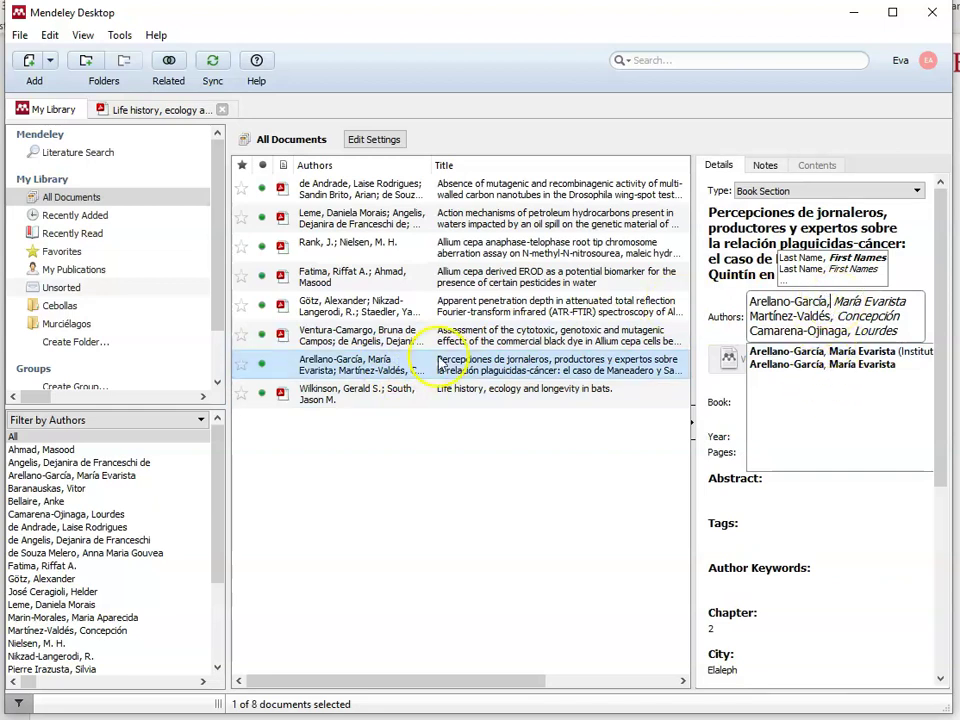
left_click(306, 456)
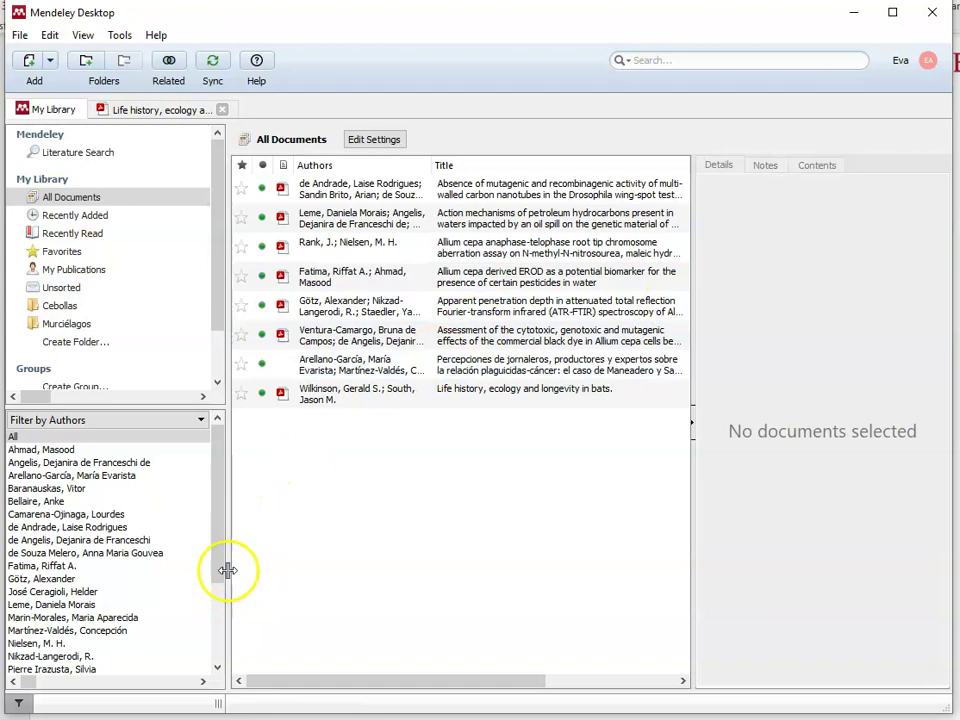